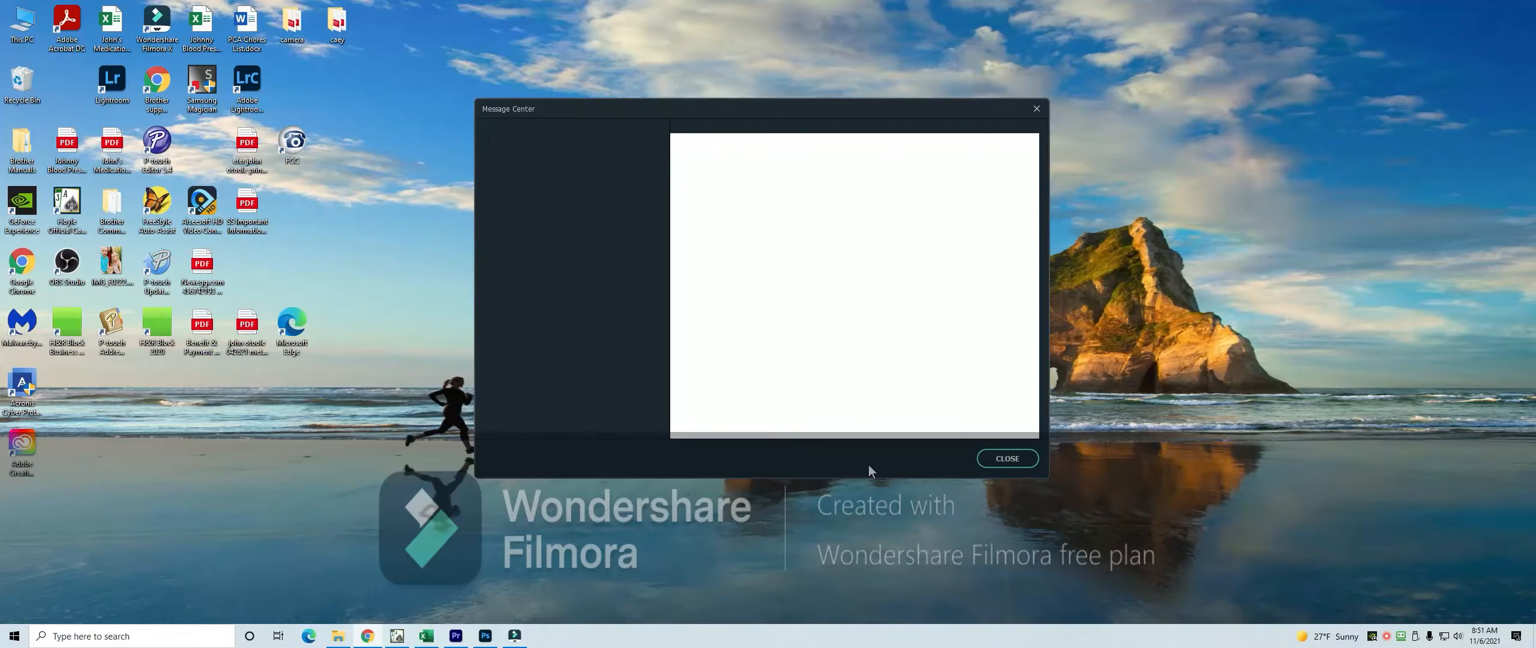
- Close the Message Center, bring Filmora to the front and start a screen recording
left_click(989, 459)
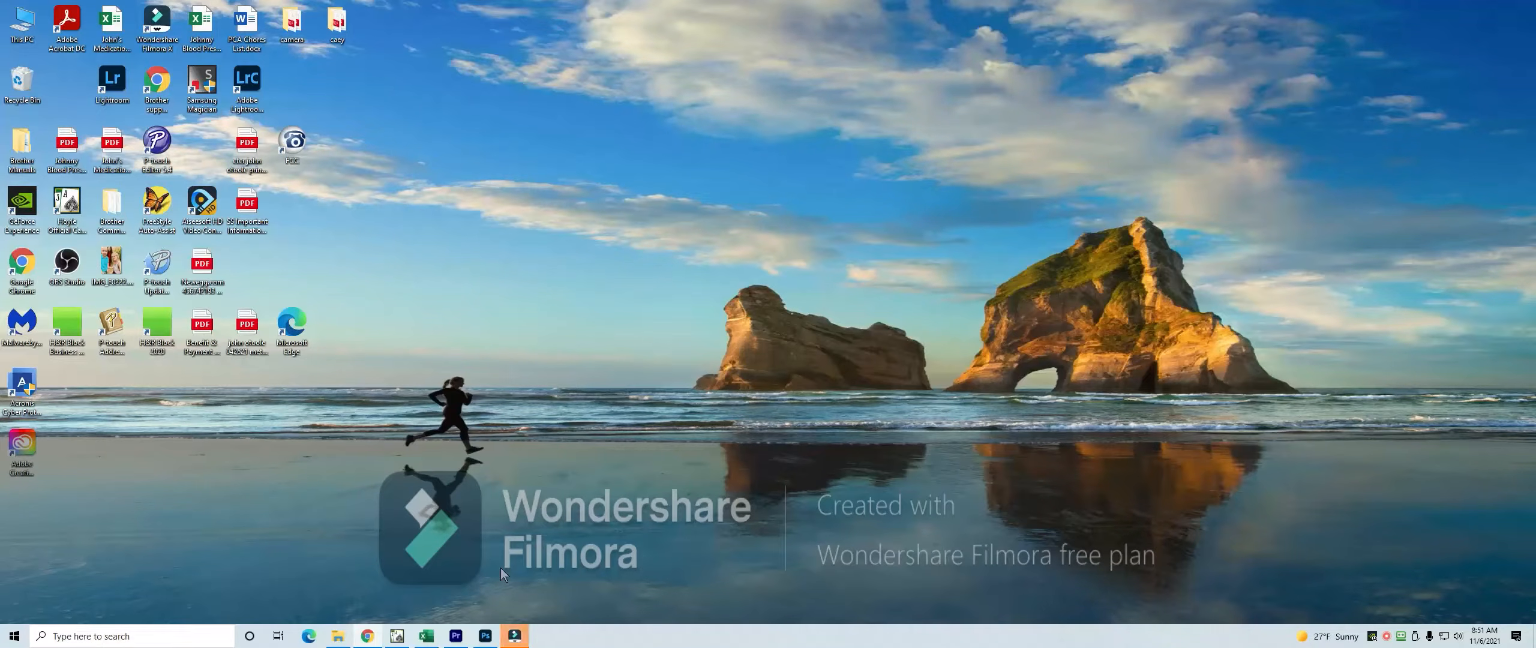
left_click(515, 634)
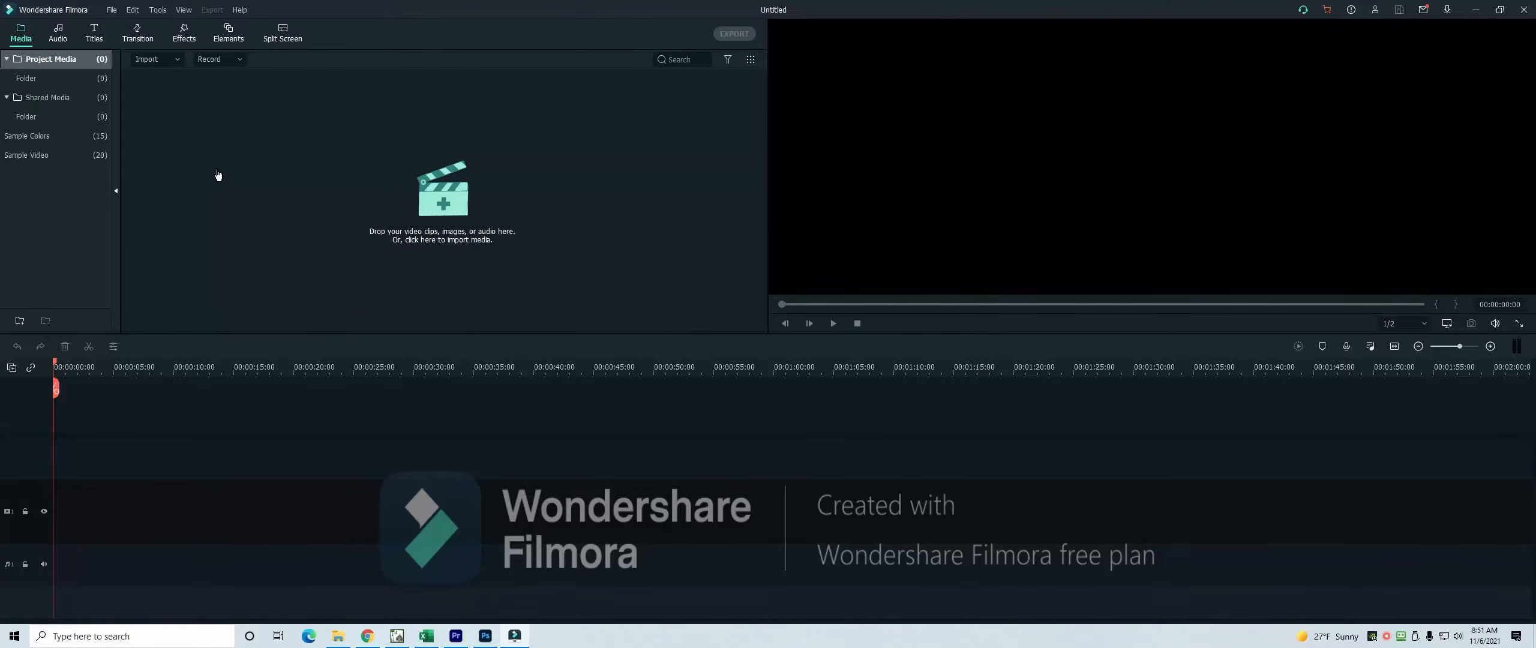
left_click(219, 61)
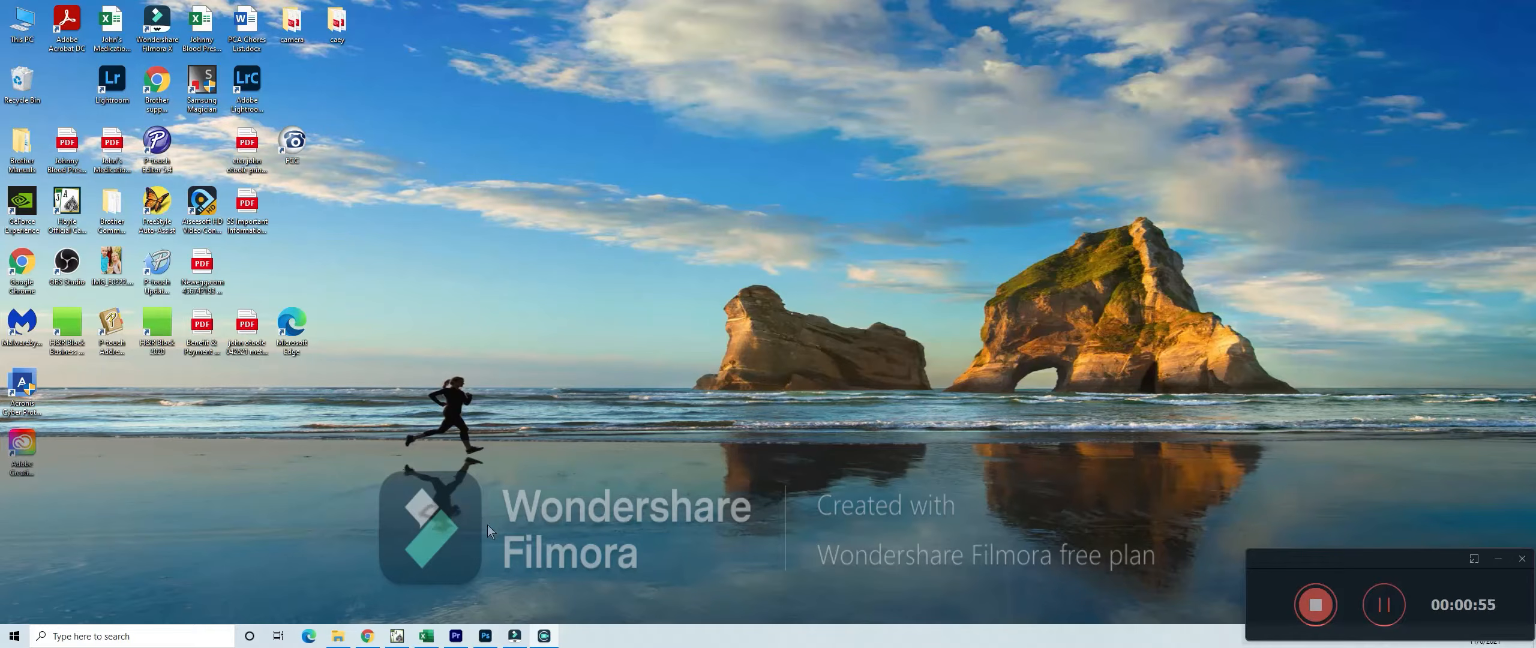
- Switch to Photoshop and review the Photomerge layouts and content-aware fill option, leaving without merging any files
left_click(485, 639)
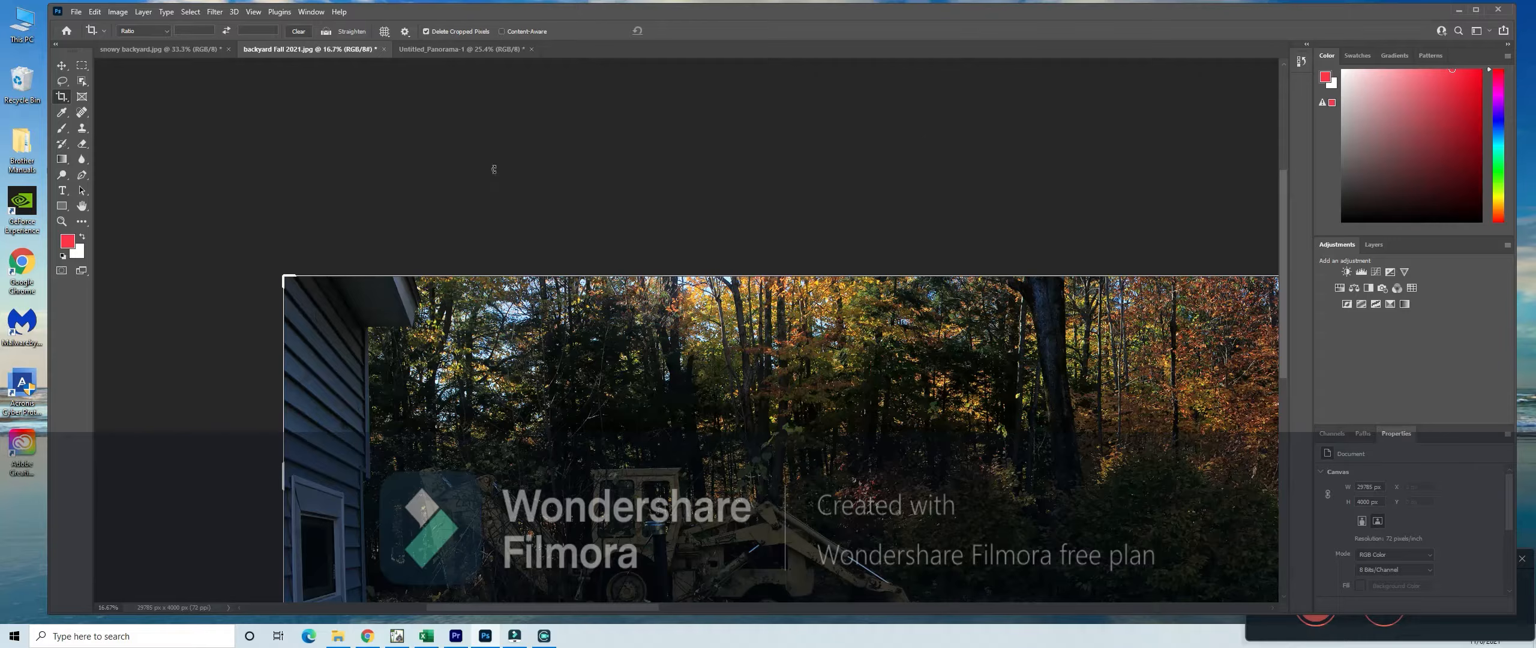
left_click(73, 13)
mouse_move(142, 321)
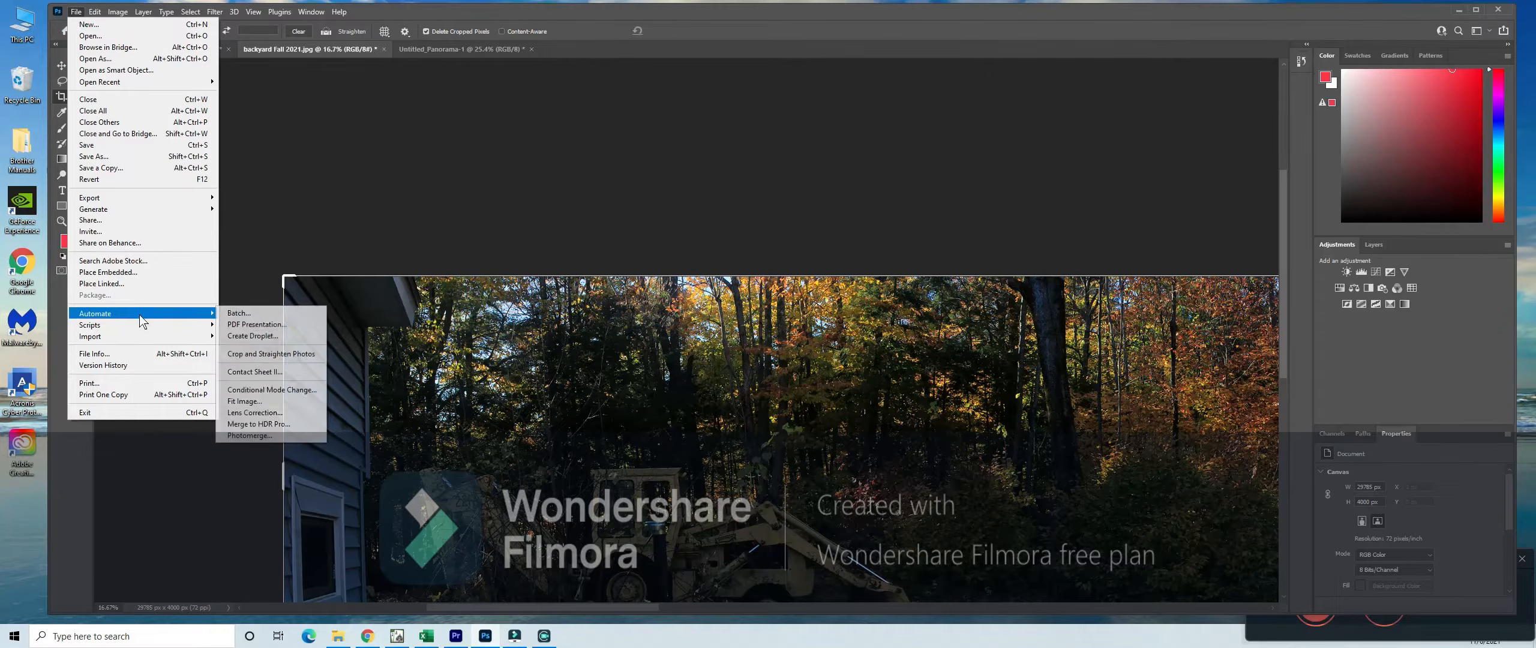
left_click(243, 436)
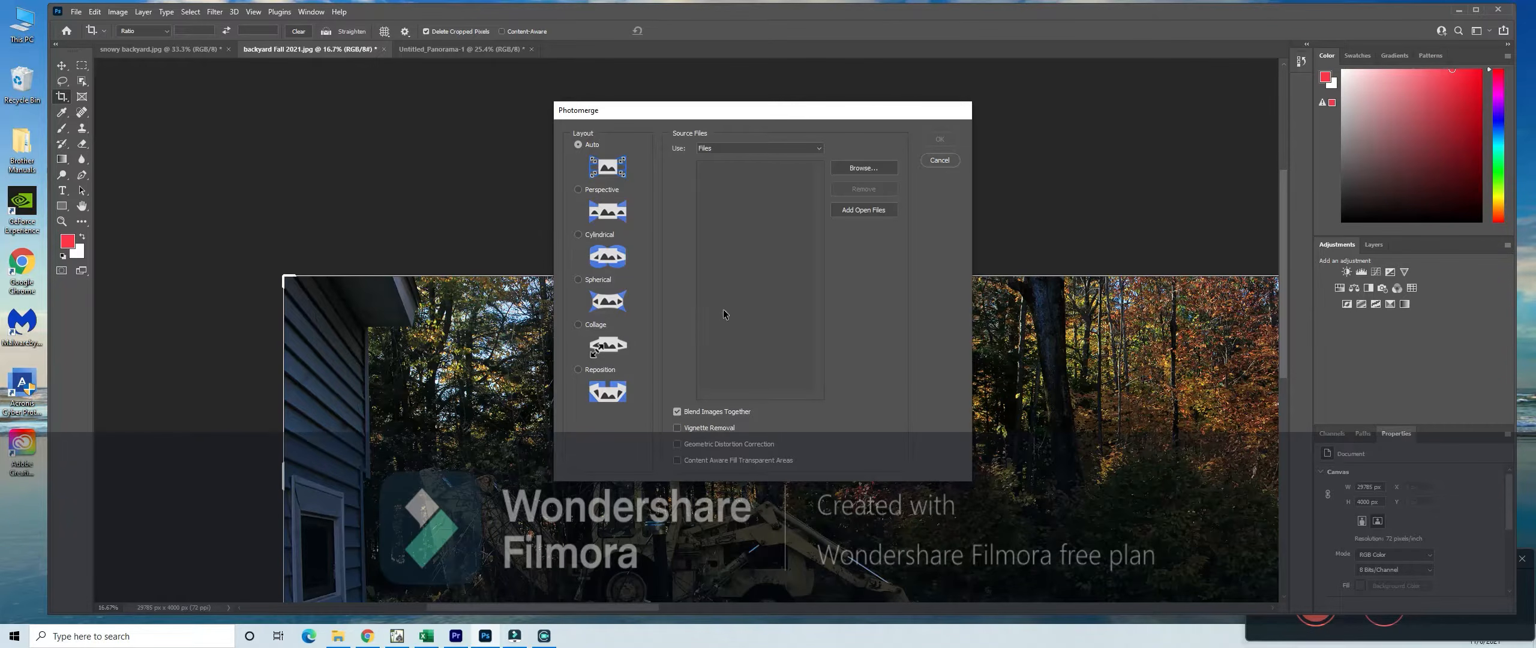
left_click(677, 460)
left_click(578, 325)
left_click(947, 161)
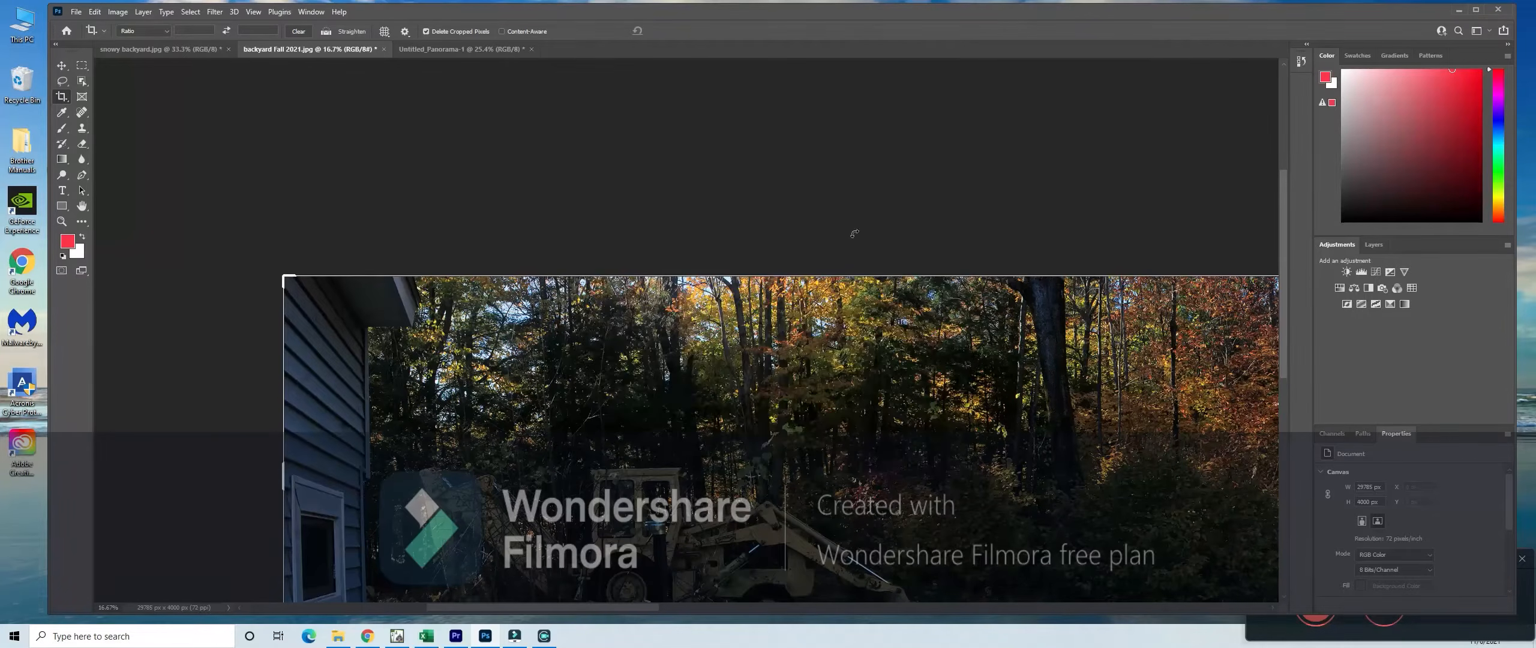
- Examine the backyard Fall 2021 panorama across its full width and check its pixel dimensions in Image Size
scroll(618, 228, "down", 5)
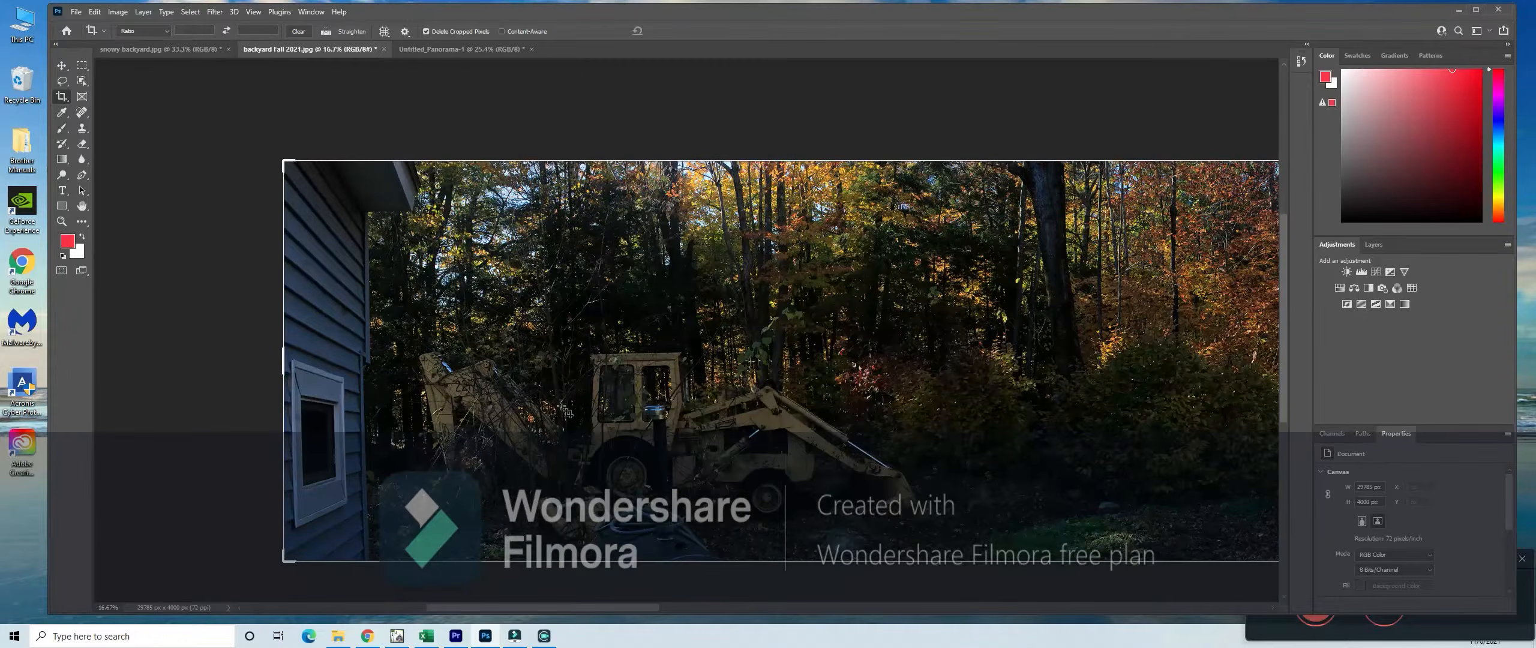
left_click_drag(521, 611, 930, 612)
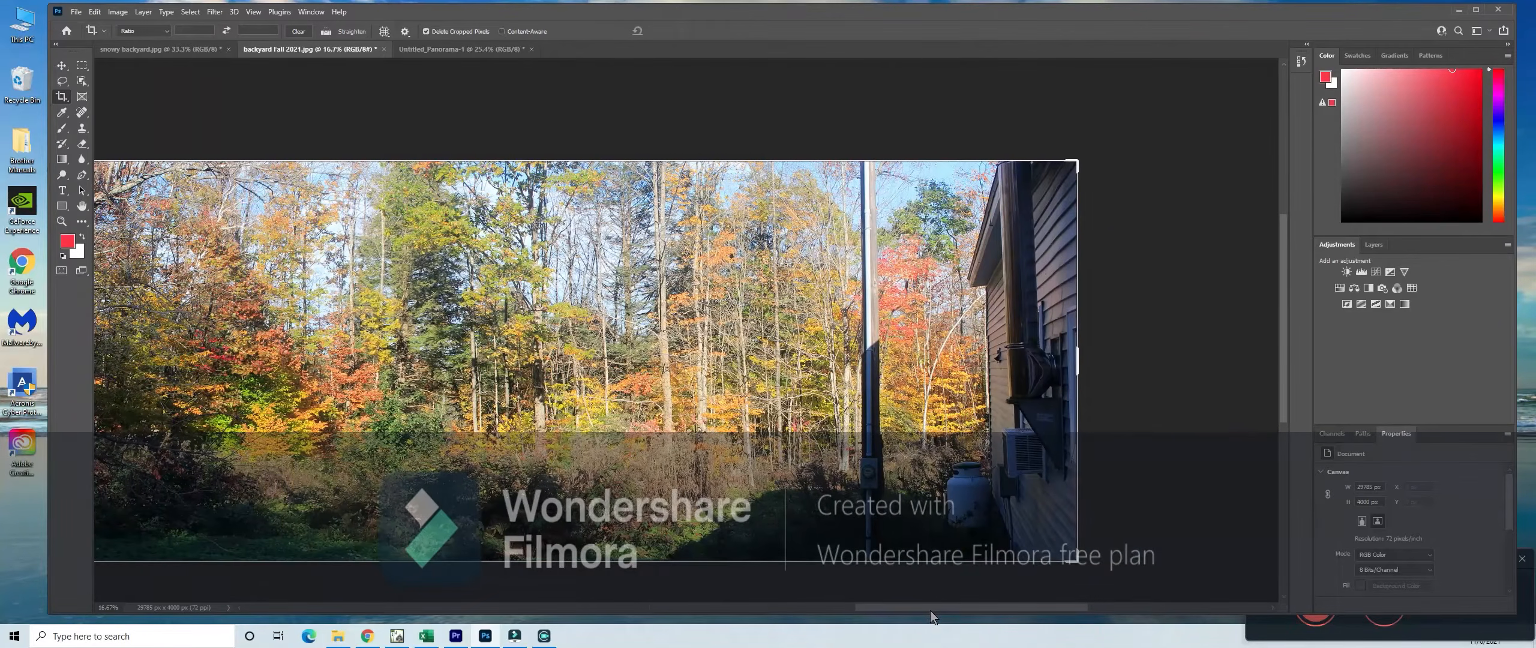
left_click_drag(932, 616, 626, 640)
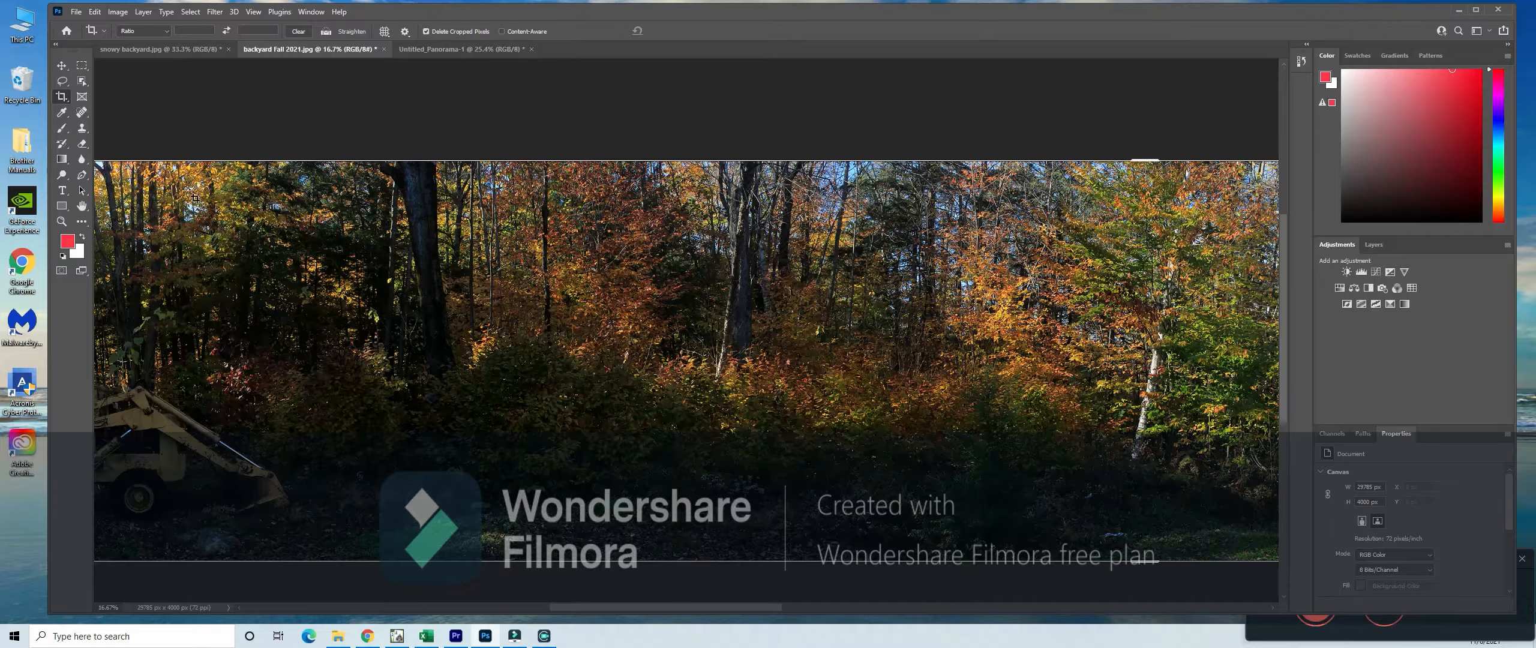
left_click(118, 13)
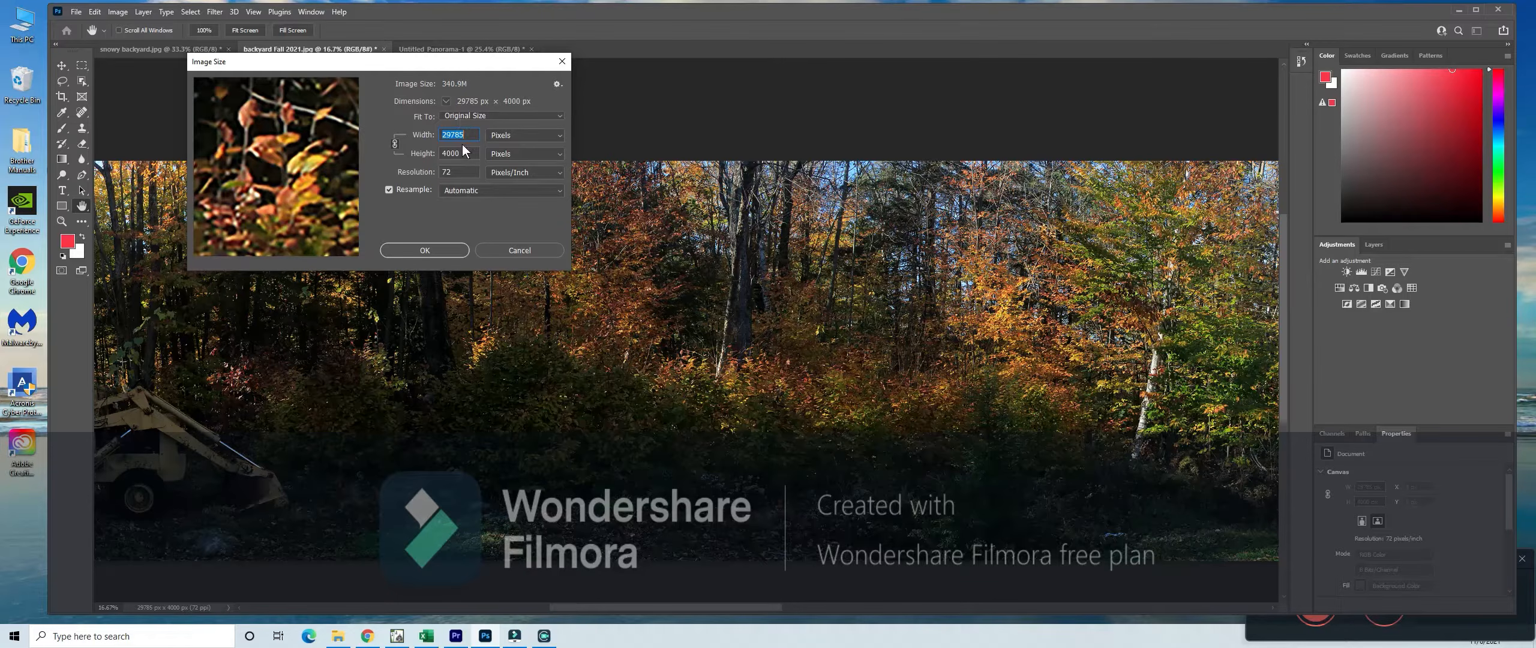
left_click(473, 136)
left_click(501, 251)
key("c")
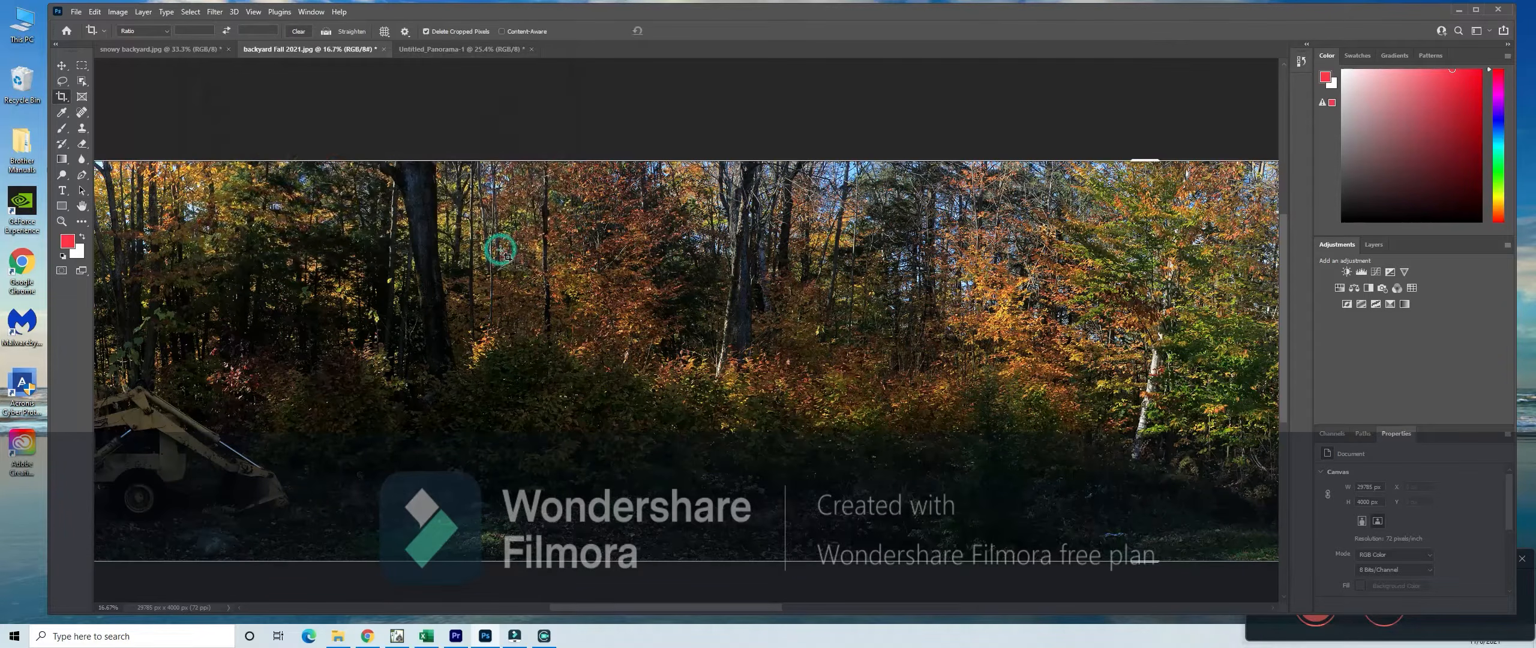
- Resize the snowy backyard image to a height of 4000 px with proportional width, using Automatic resampling
left_click(132, 49)
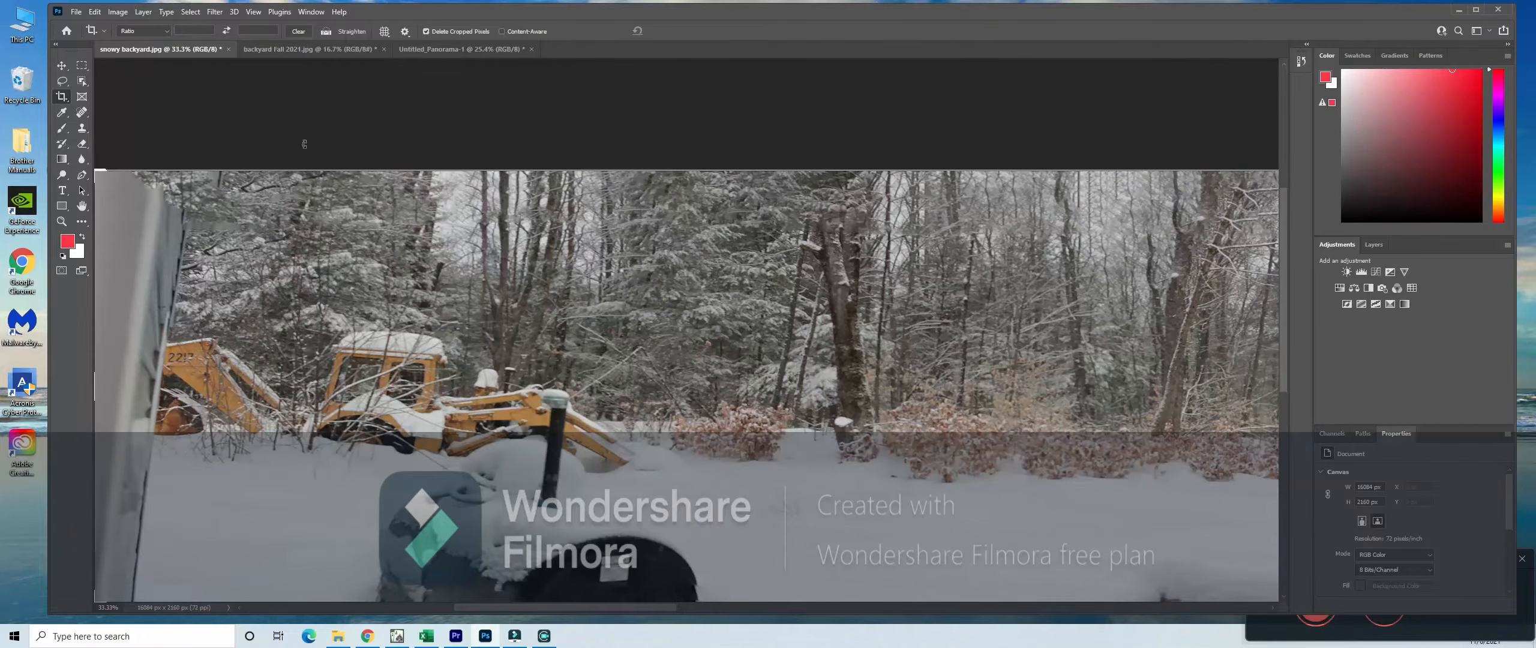
scroll(483, 298, "down", 2)
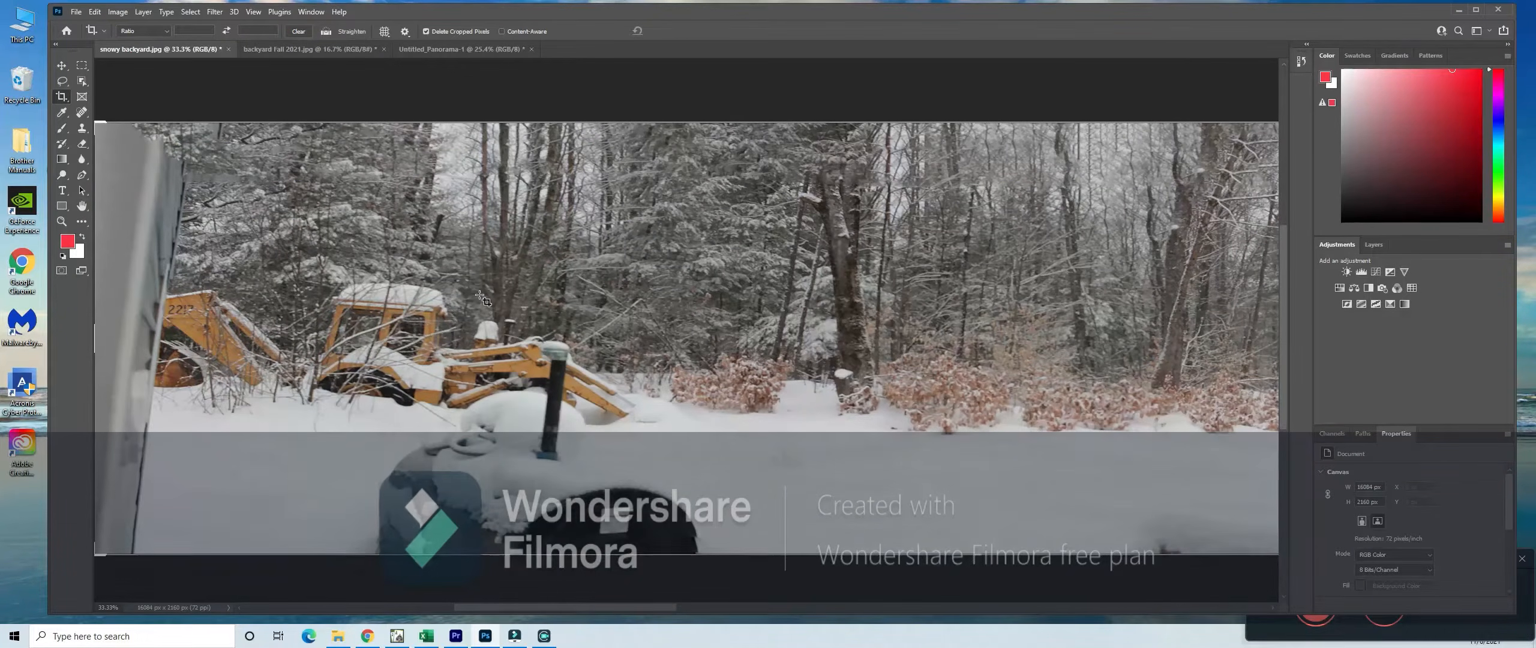
scroll(483, 298, "up", 1)
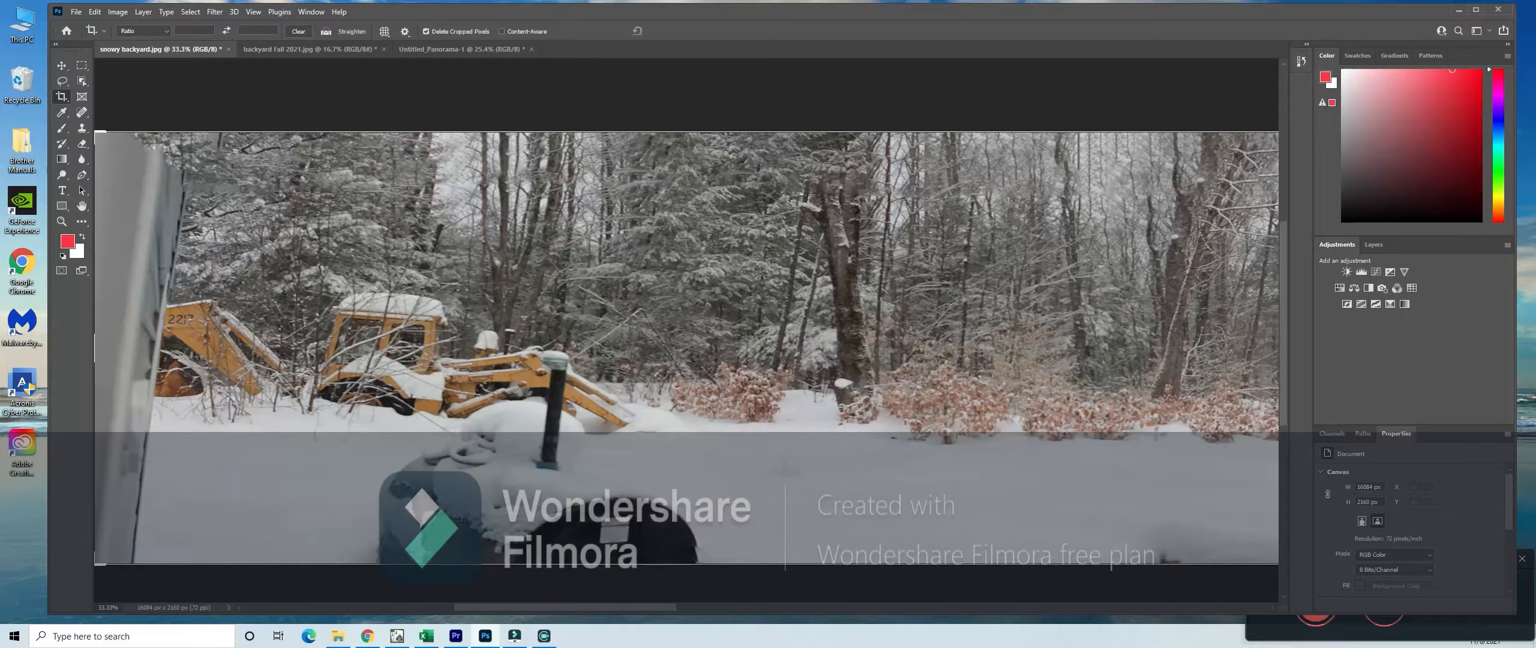
left_click_drag(531, 609, 610, 631)
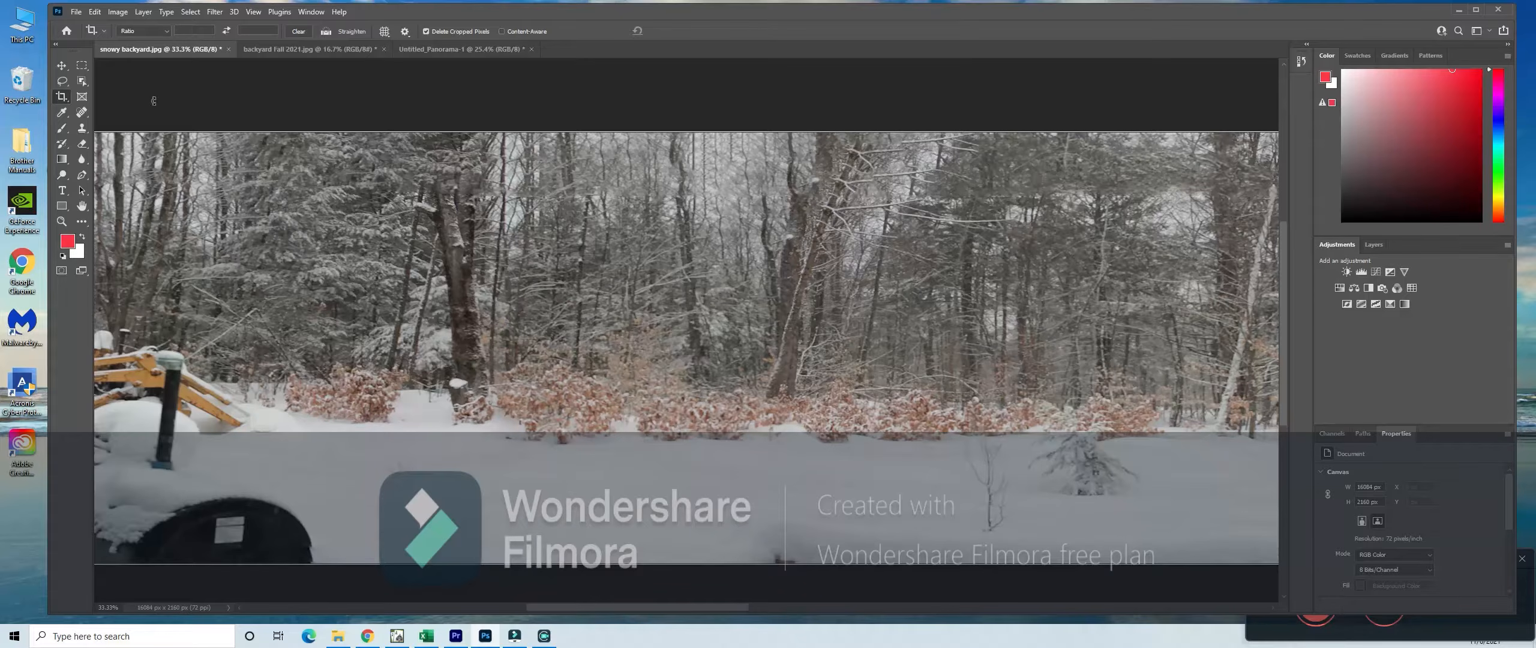
left_click(117, 12)
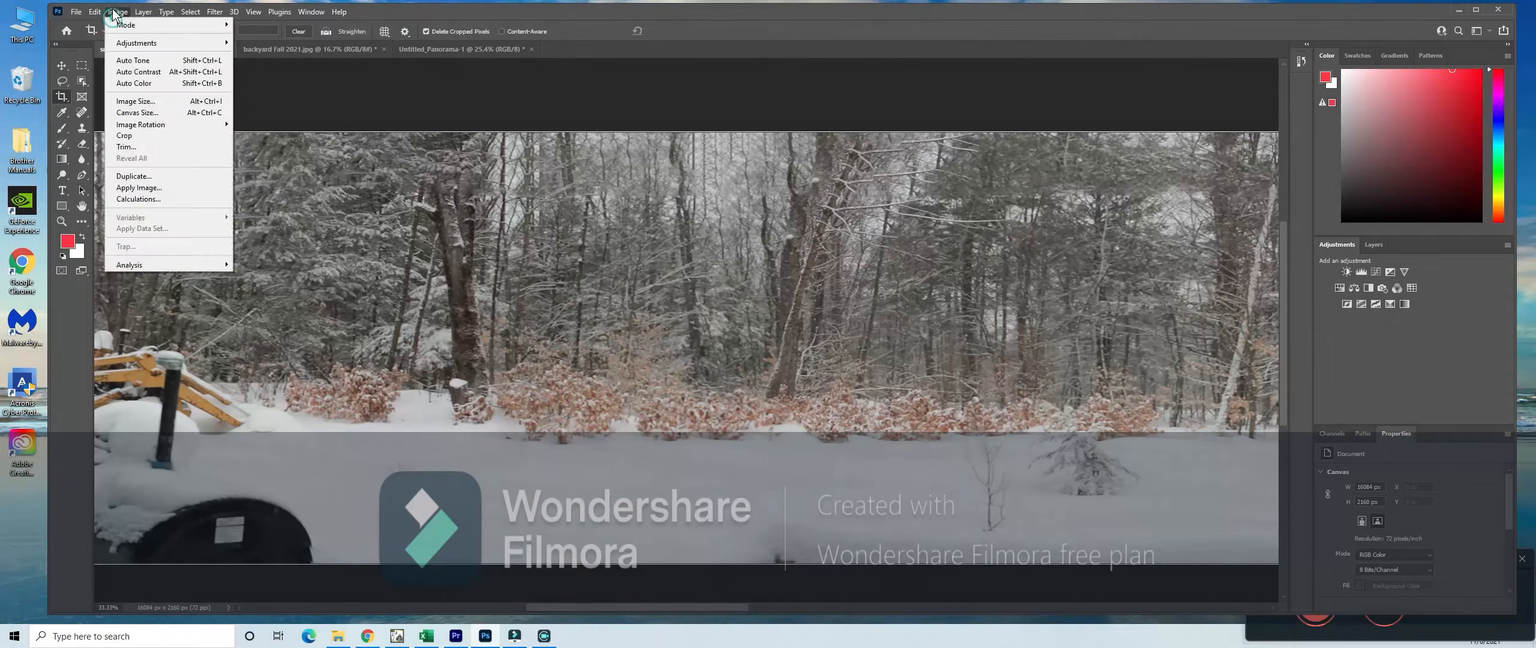
left_click(141, 102)
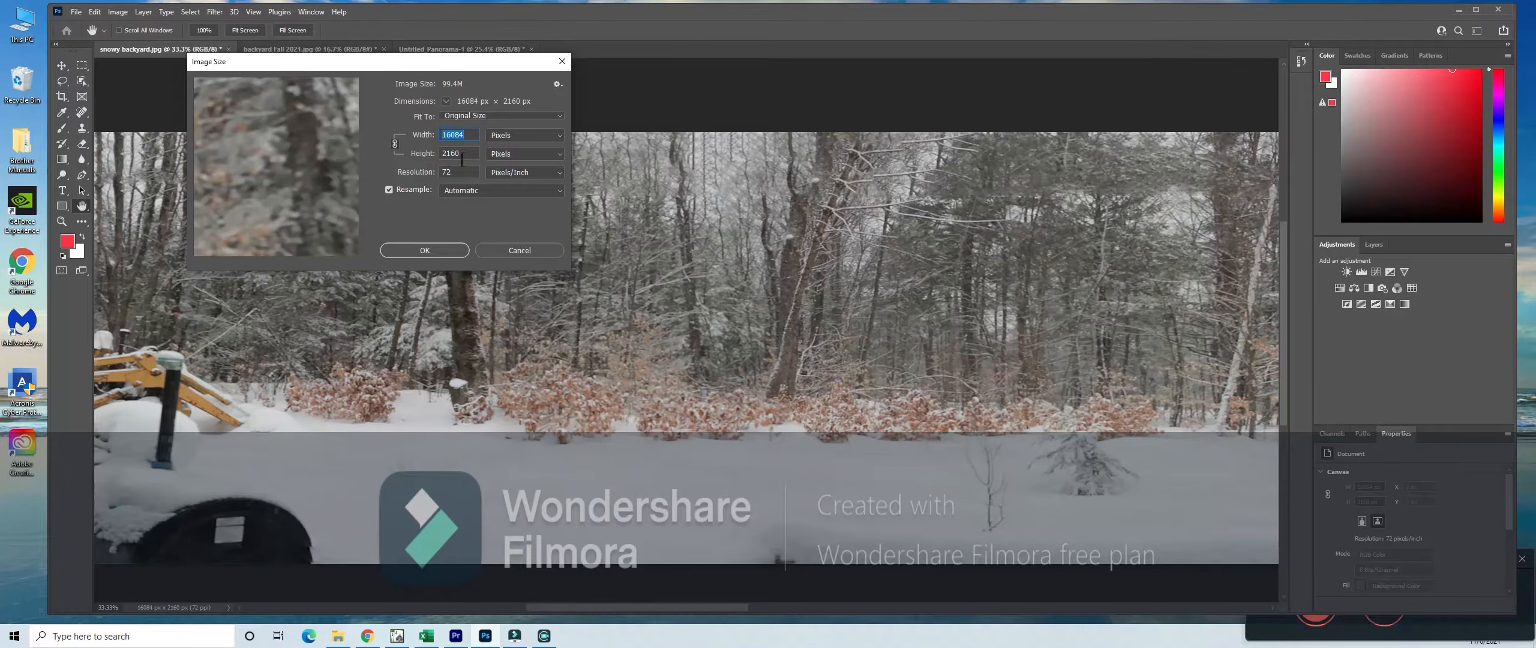
left_click(465, 156)
type("4000")
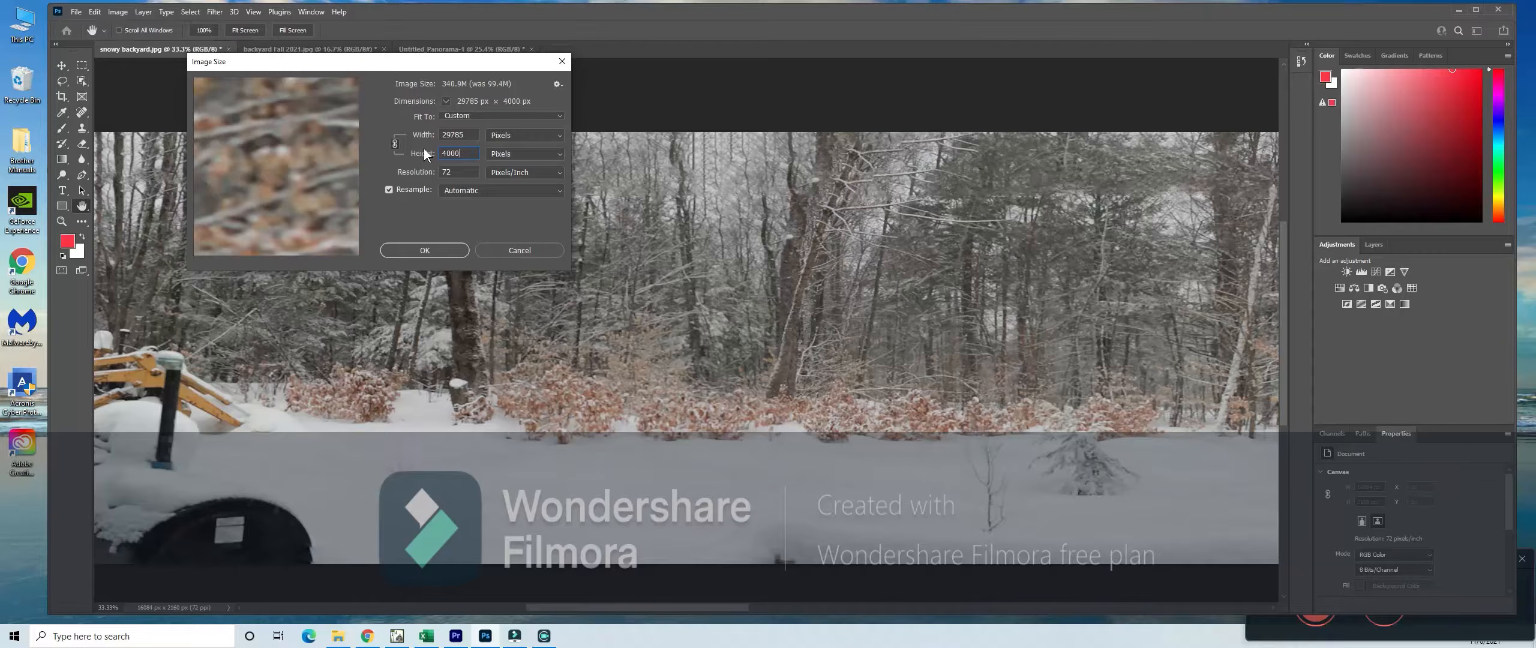
key("Return")
key("c")
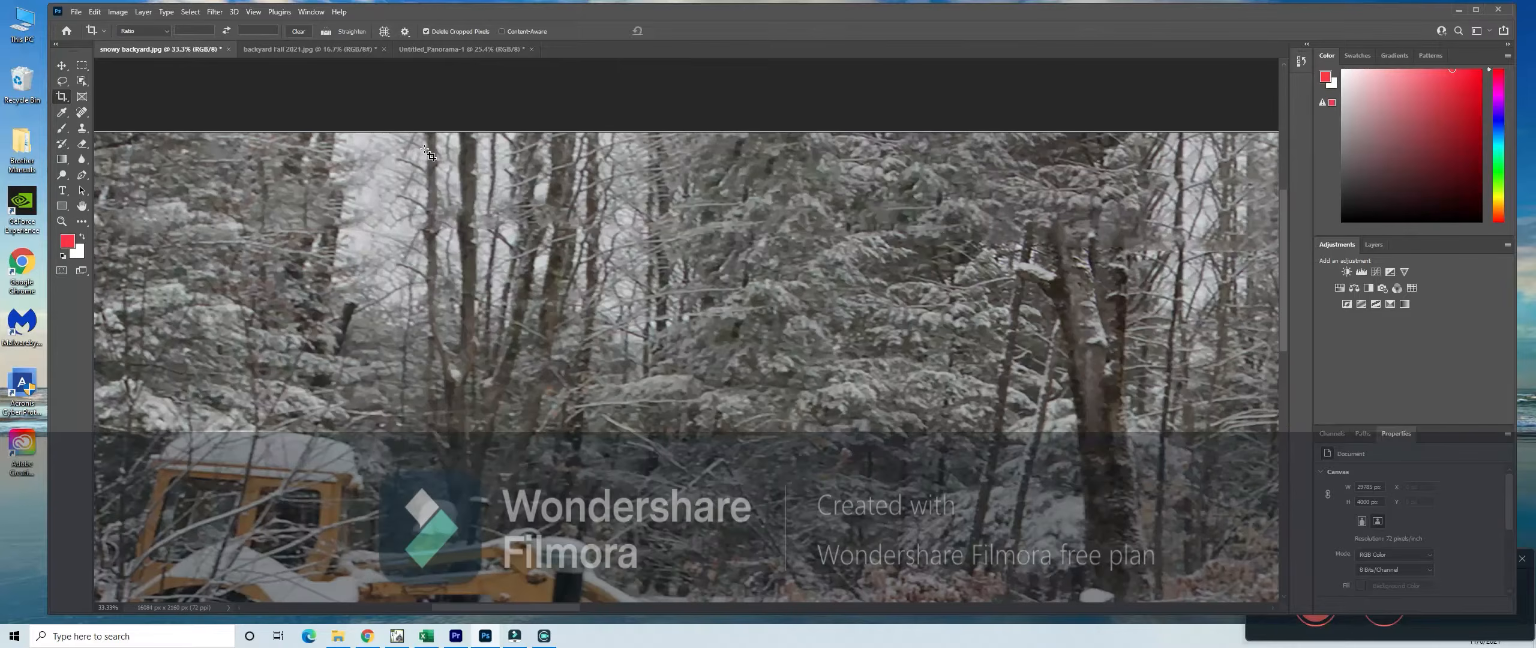
- Check the snowy backyard image's width and height in Image Size without changing them
left_click(116, 13)
left_click(141, 102)
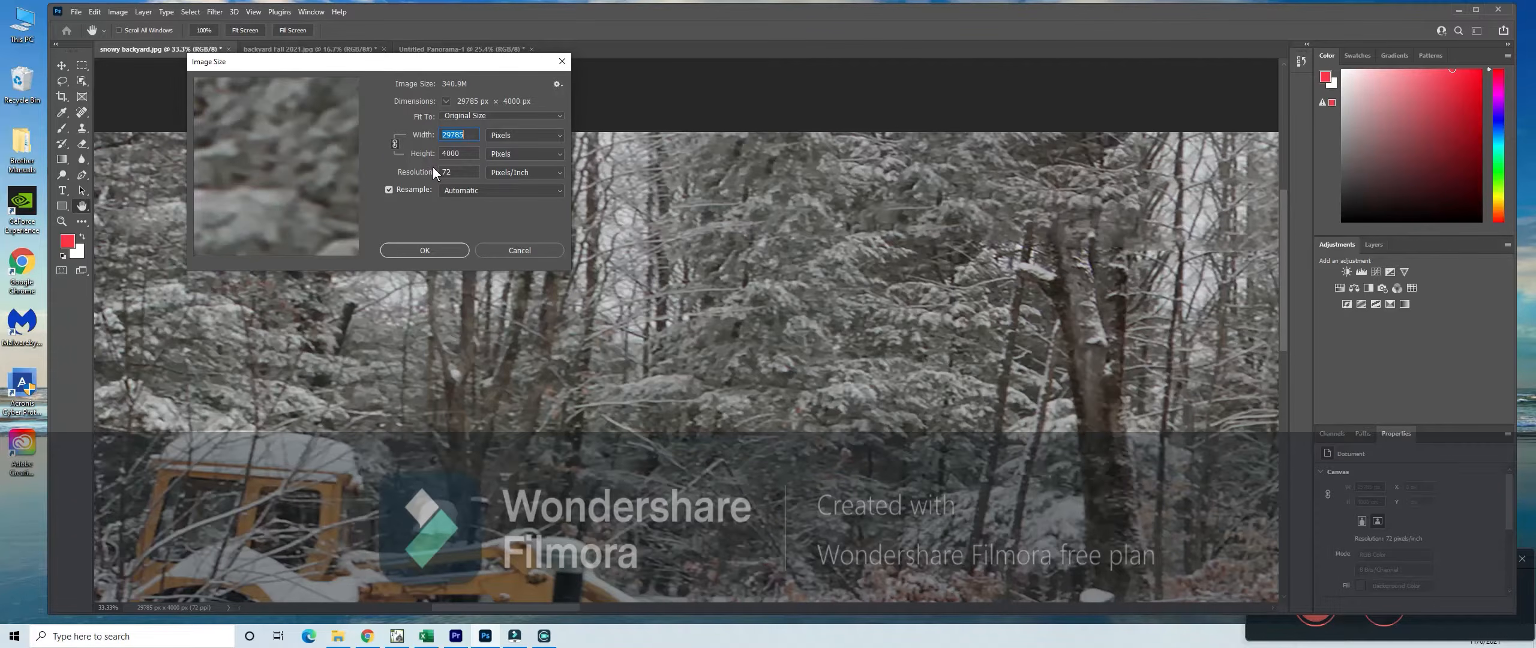
left_click(504, 249)
key("c")
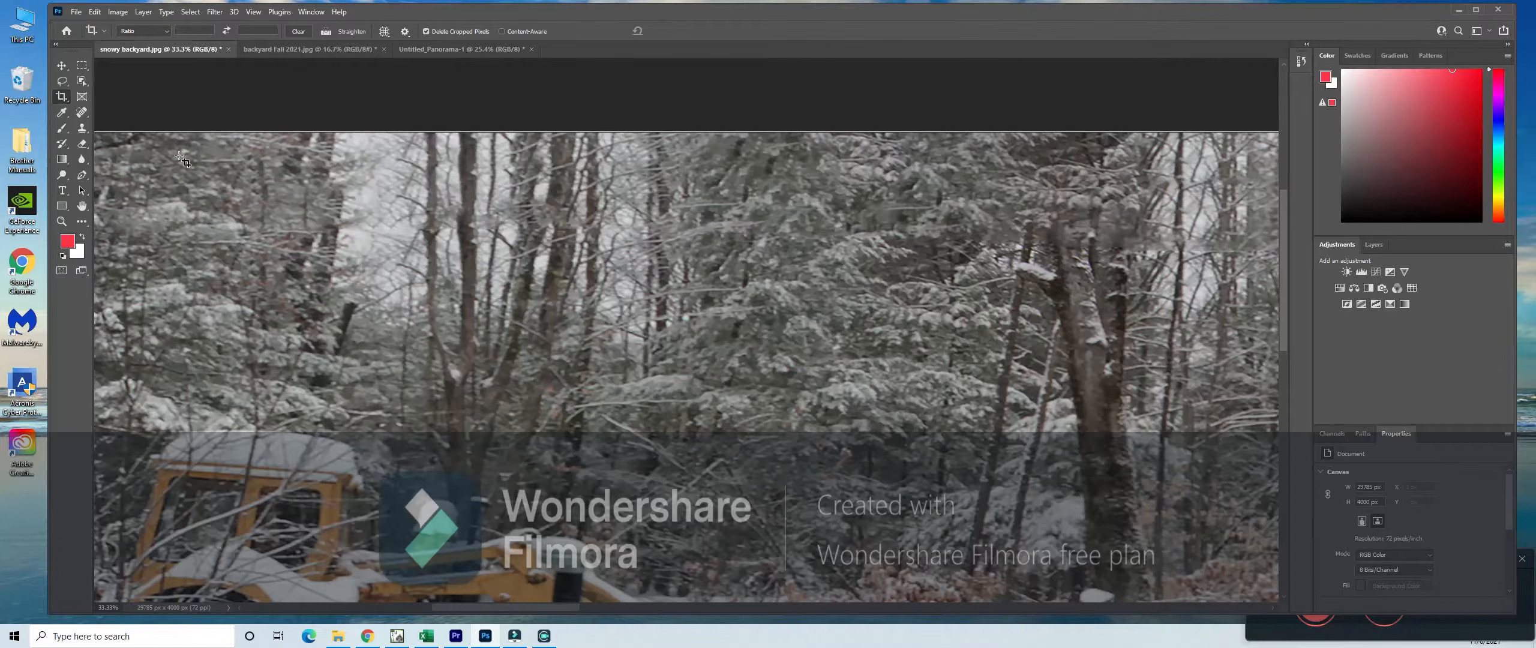
- Set up an Export As of the snowy backyard image as JPG with Great quality
left_click(77, 12)
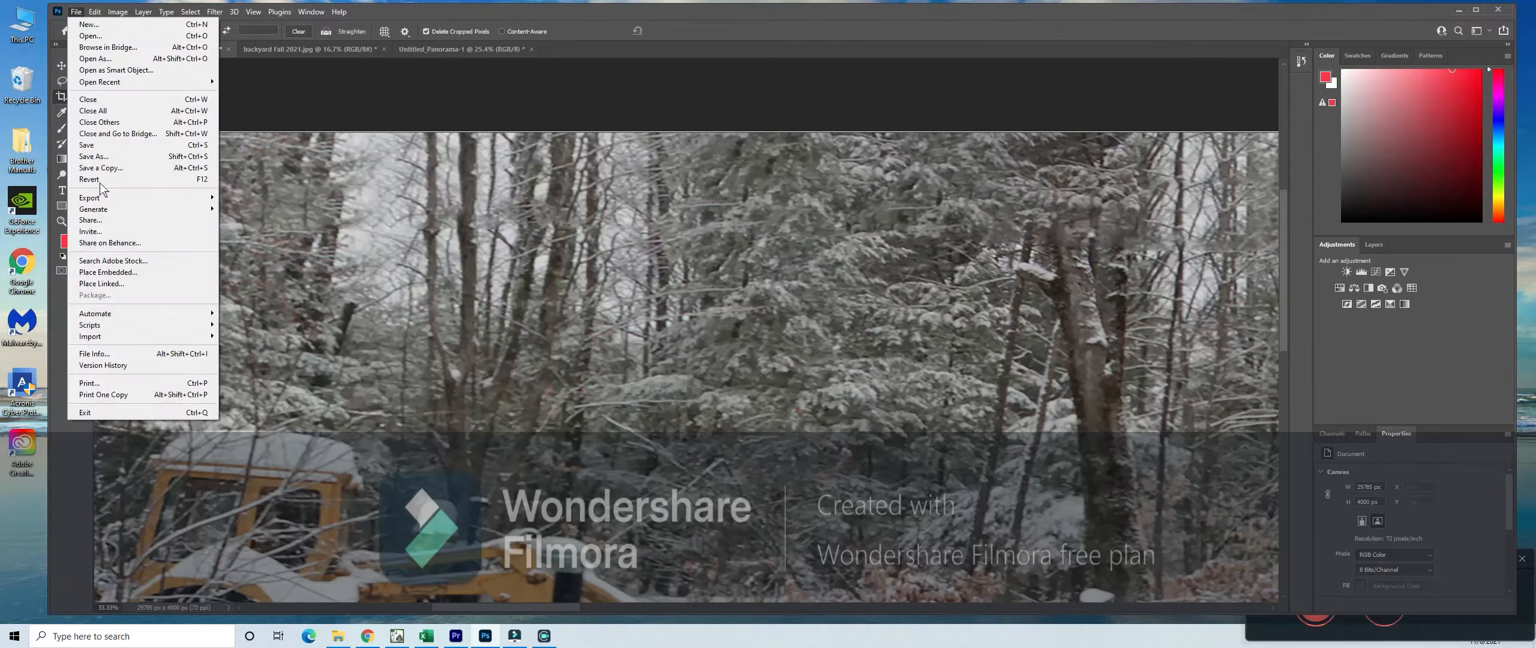
mouse_move(140, 200)
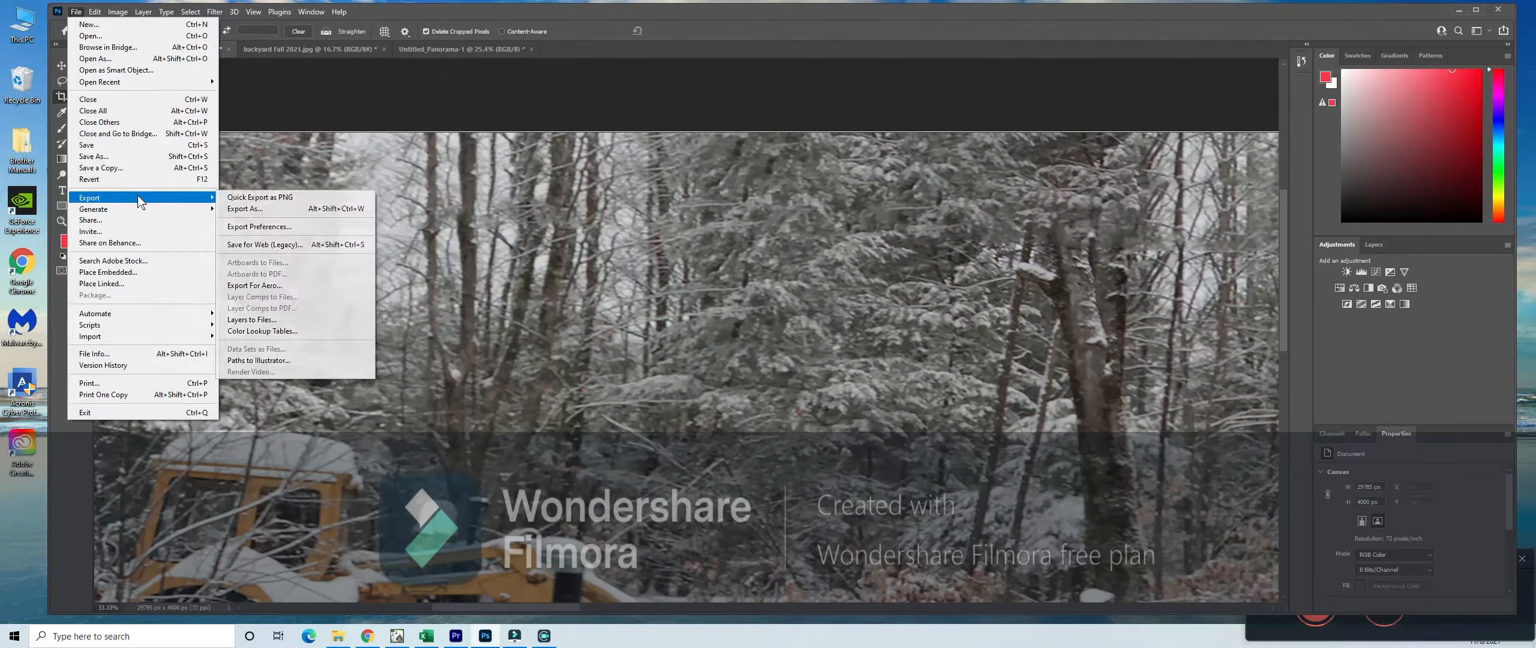
left_click(254, 208)
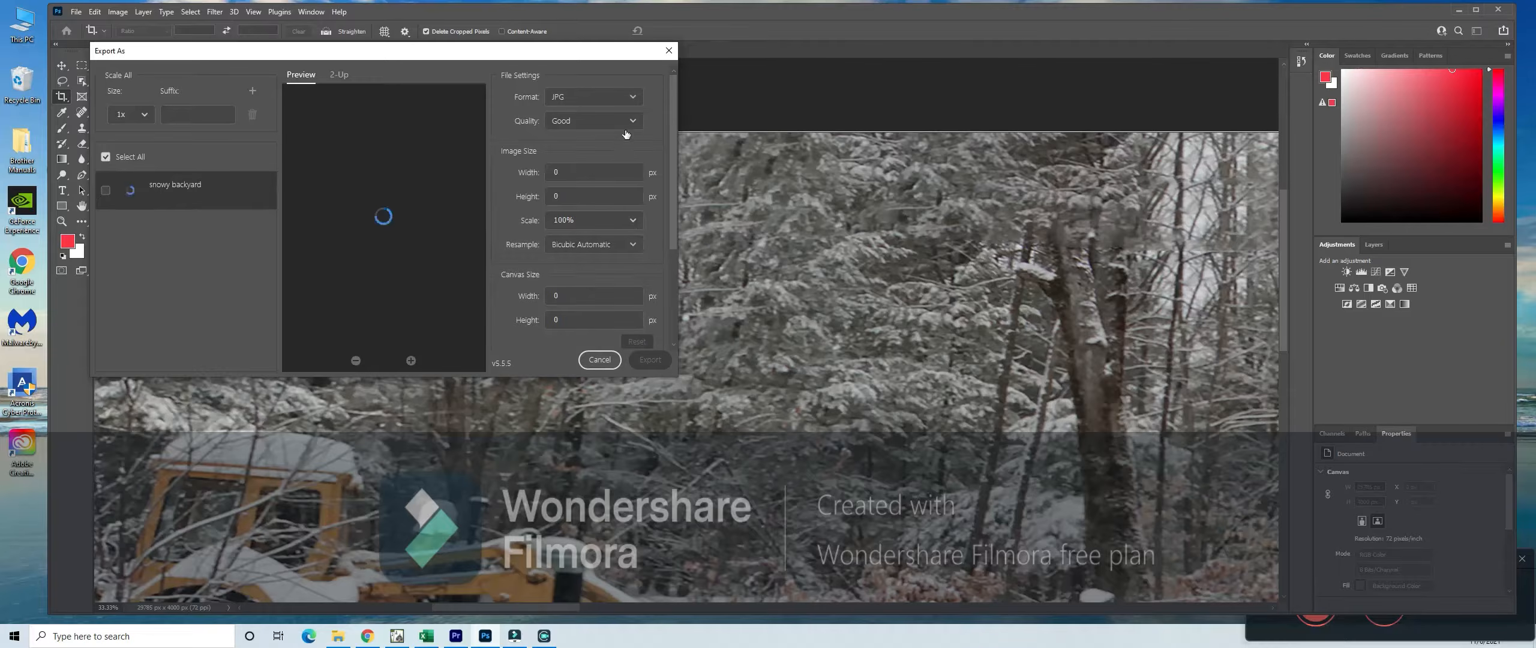
left_click(628, 122)
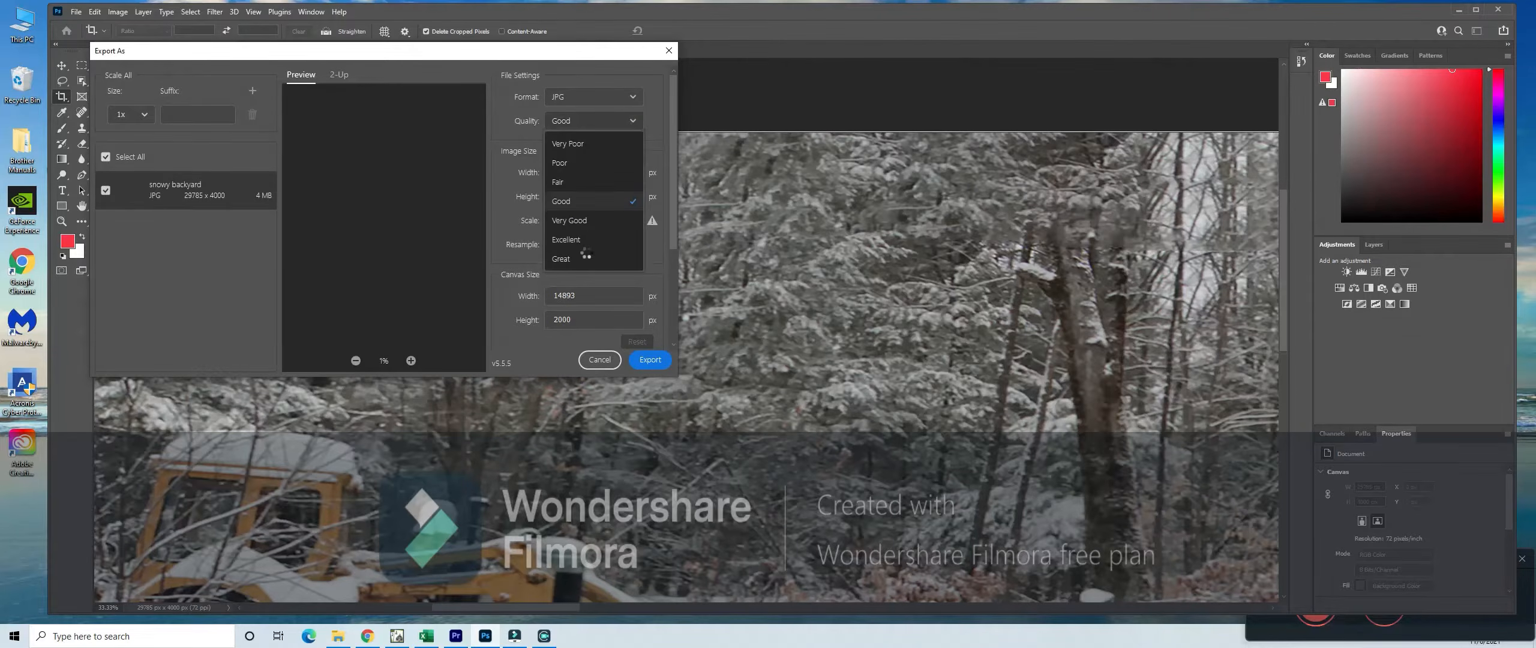
left_click(567, 259)
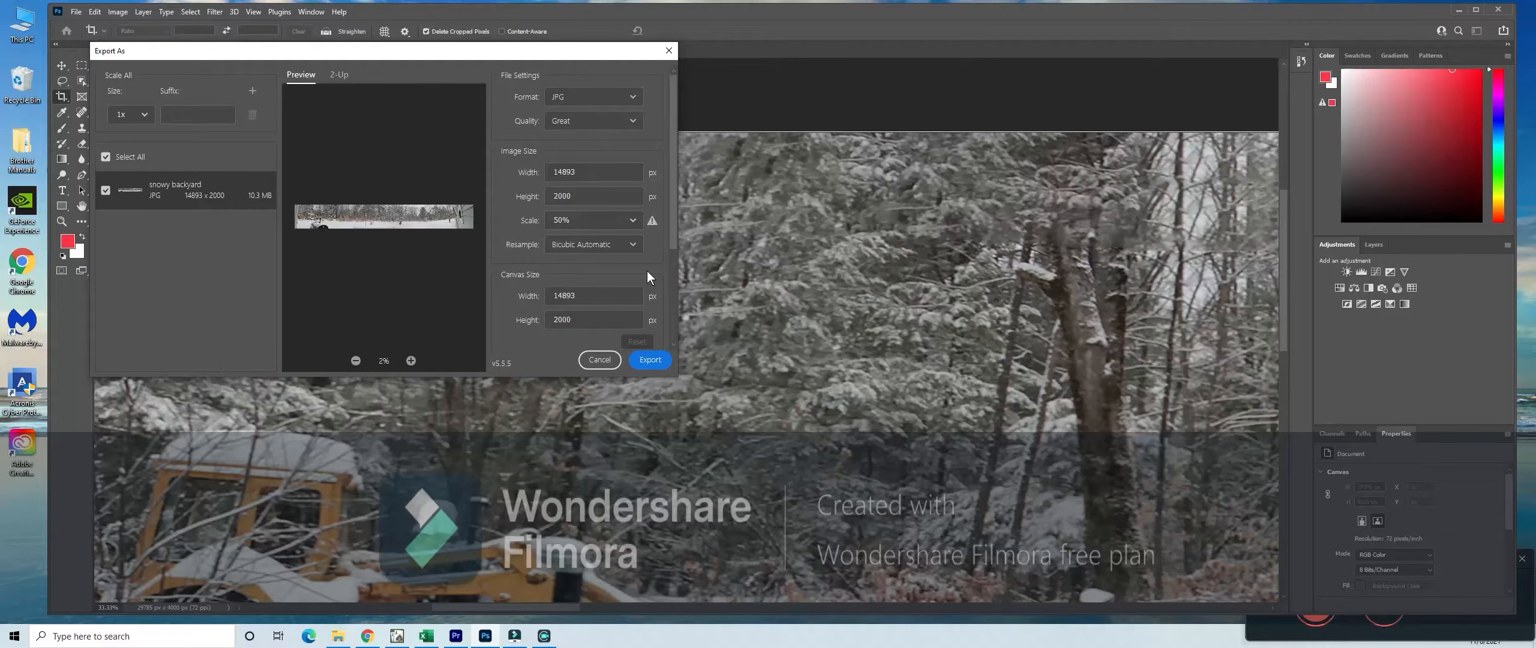
- Try to set the export scale to 100% and examine the warning beside the scale
left_click(633, 222)
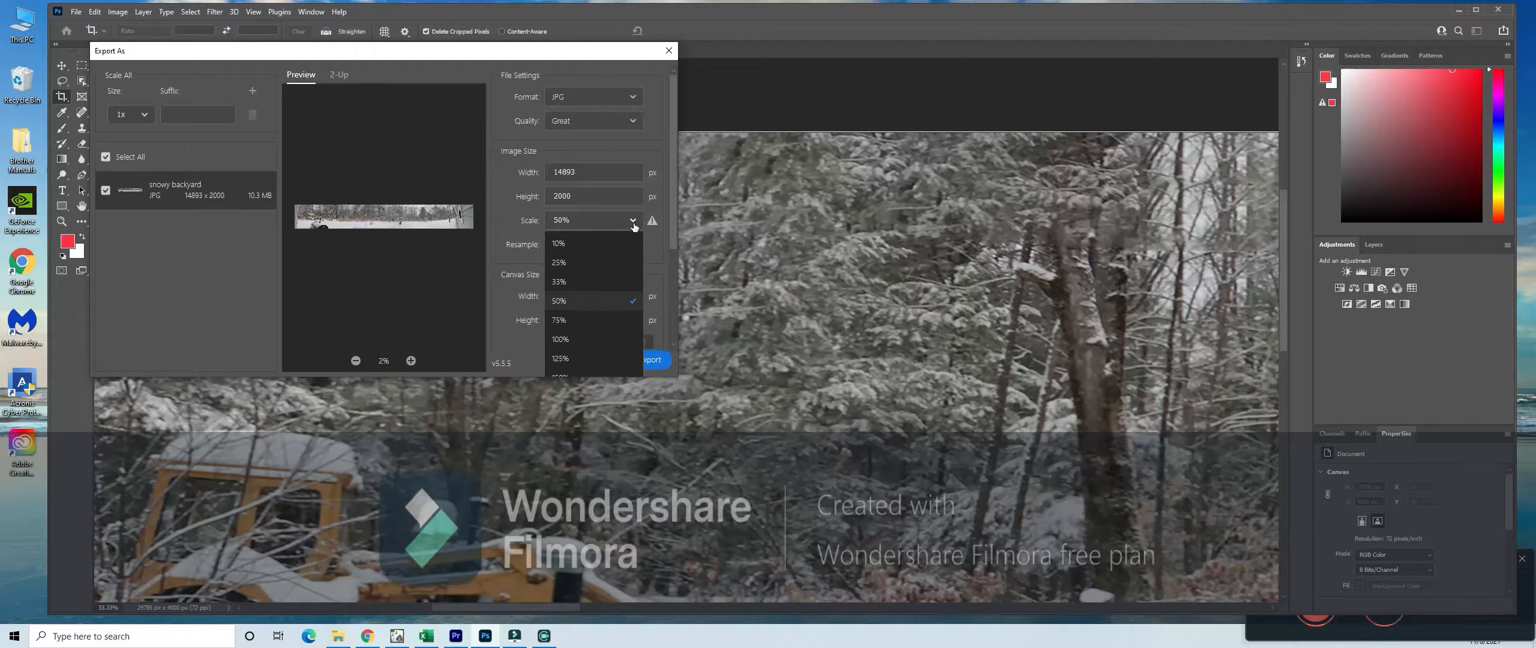
left_click(586, 341)
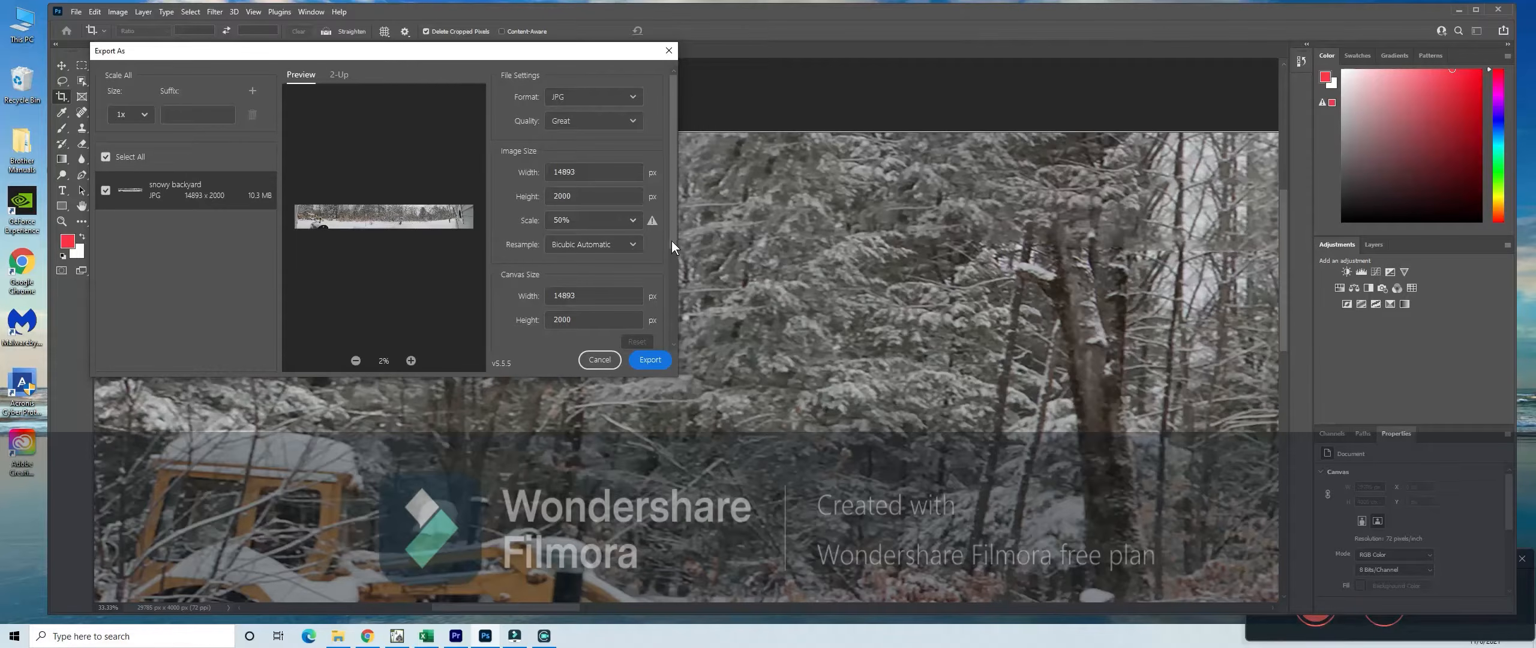
left_click(652, 221)
left_click(653, 223)
left_click(653, 224)
mouse_move(652, 221)
- Set the export canvas size to 29785 px wide and 4000 px high
left_click_drag(576, 324, 543, 324)
type("4")
left_click(537, 296)
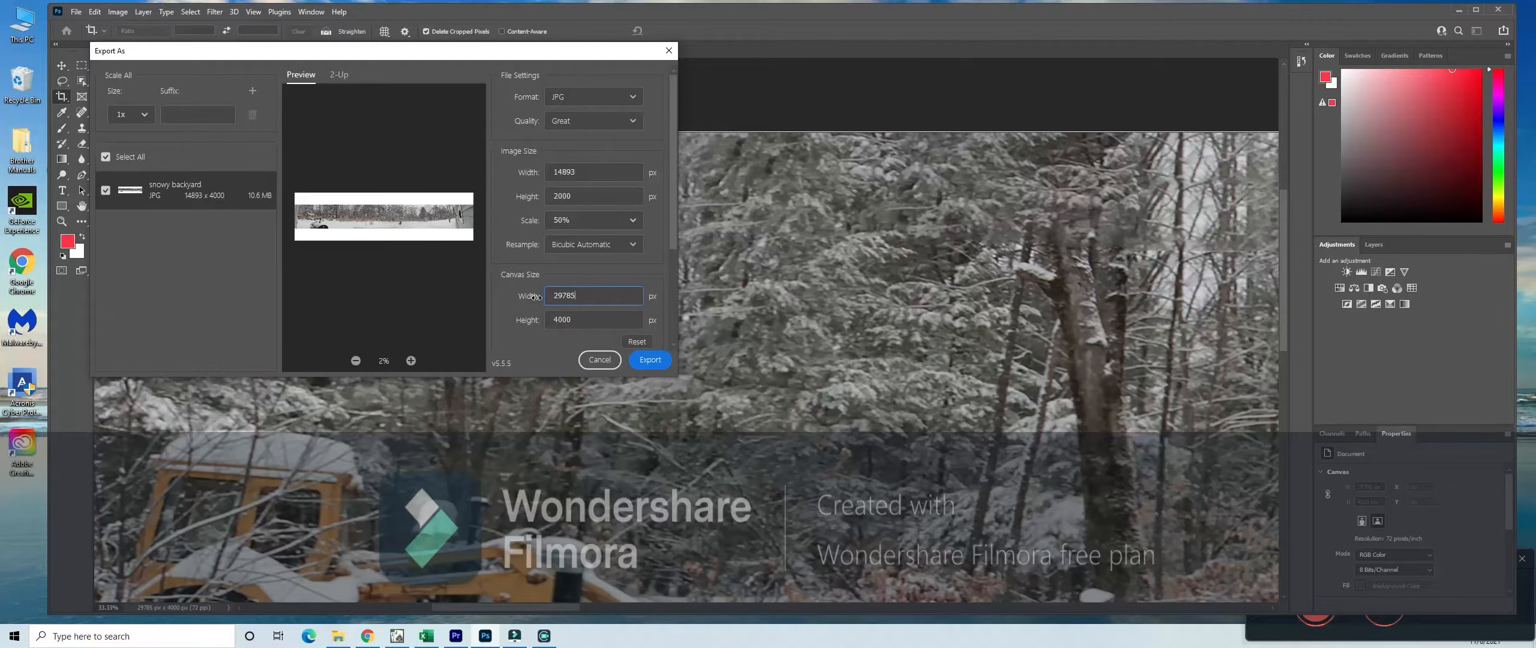
- Export the image to Pictures as snowy backyard.jpg, replacing the existing file, and minimize Photoshop
left_click(649, 362)
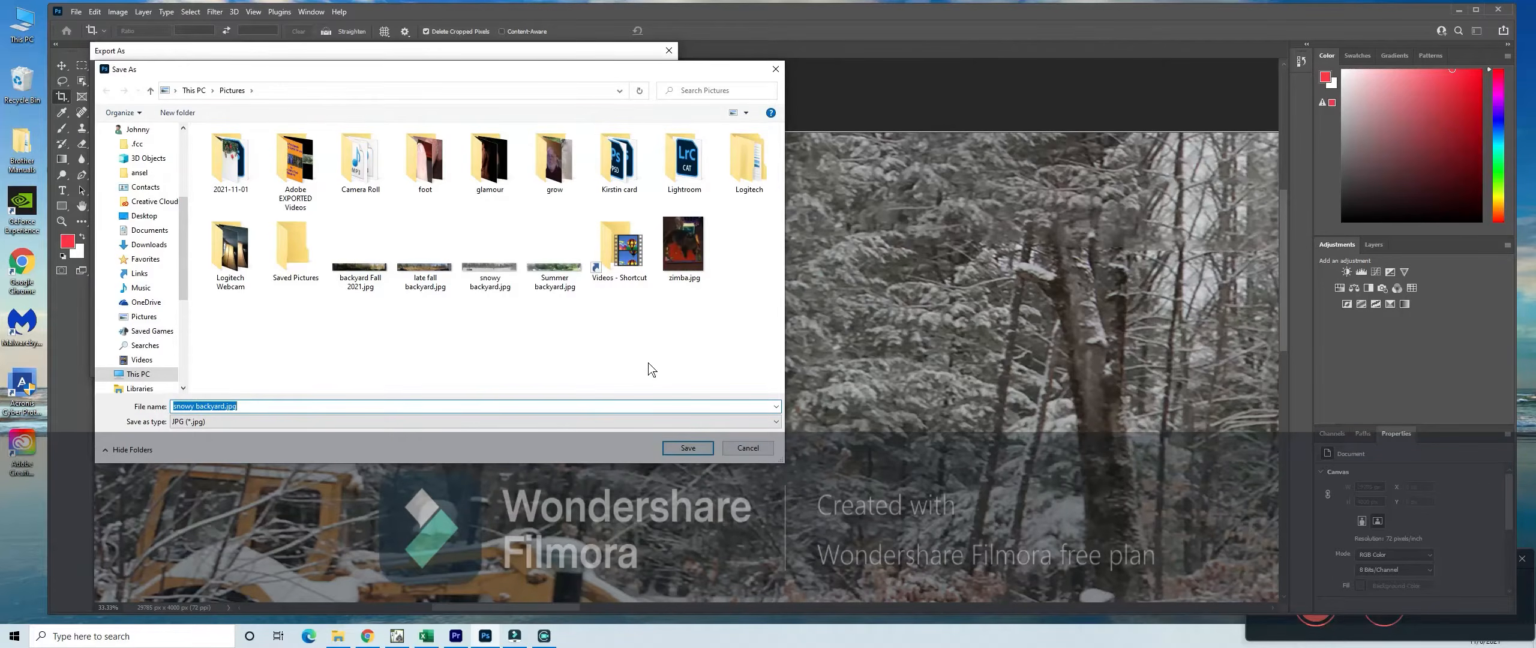
left_click(498, 278)
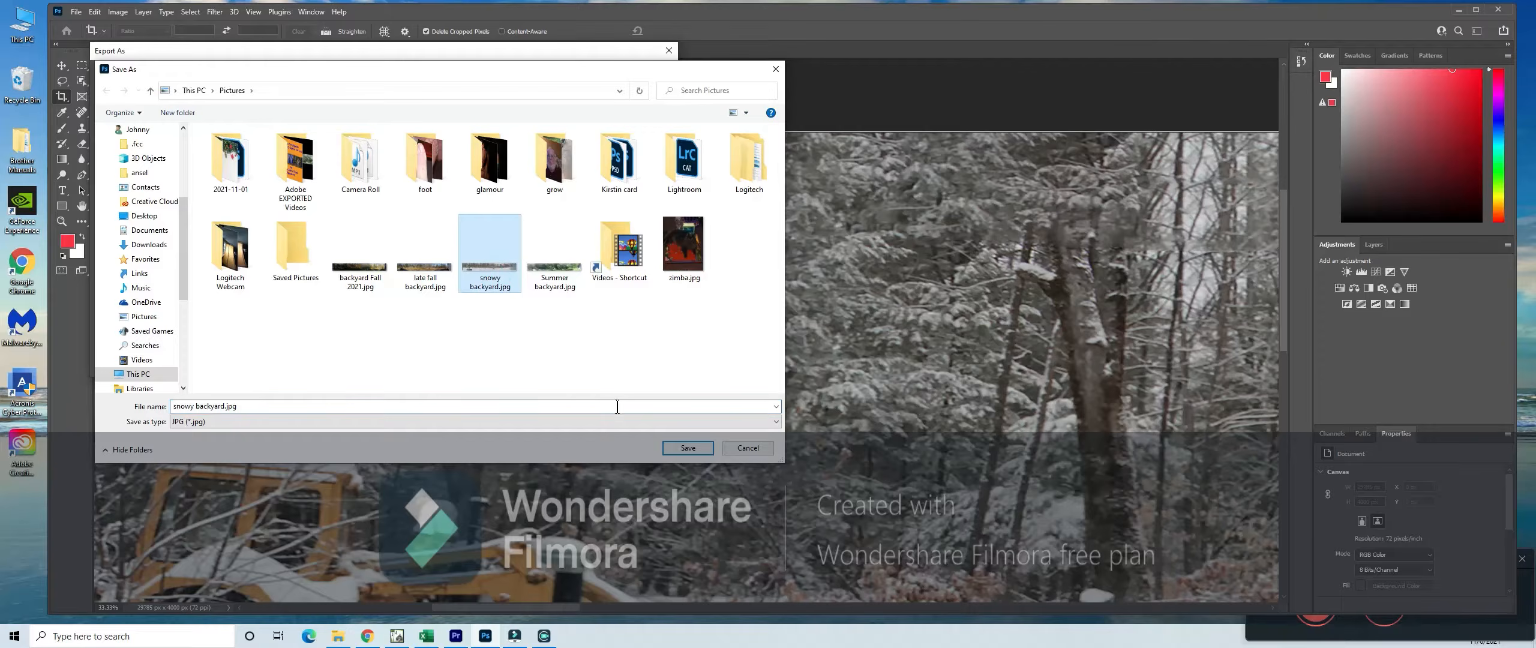
left_click(678, 450)
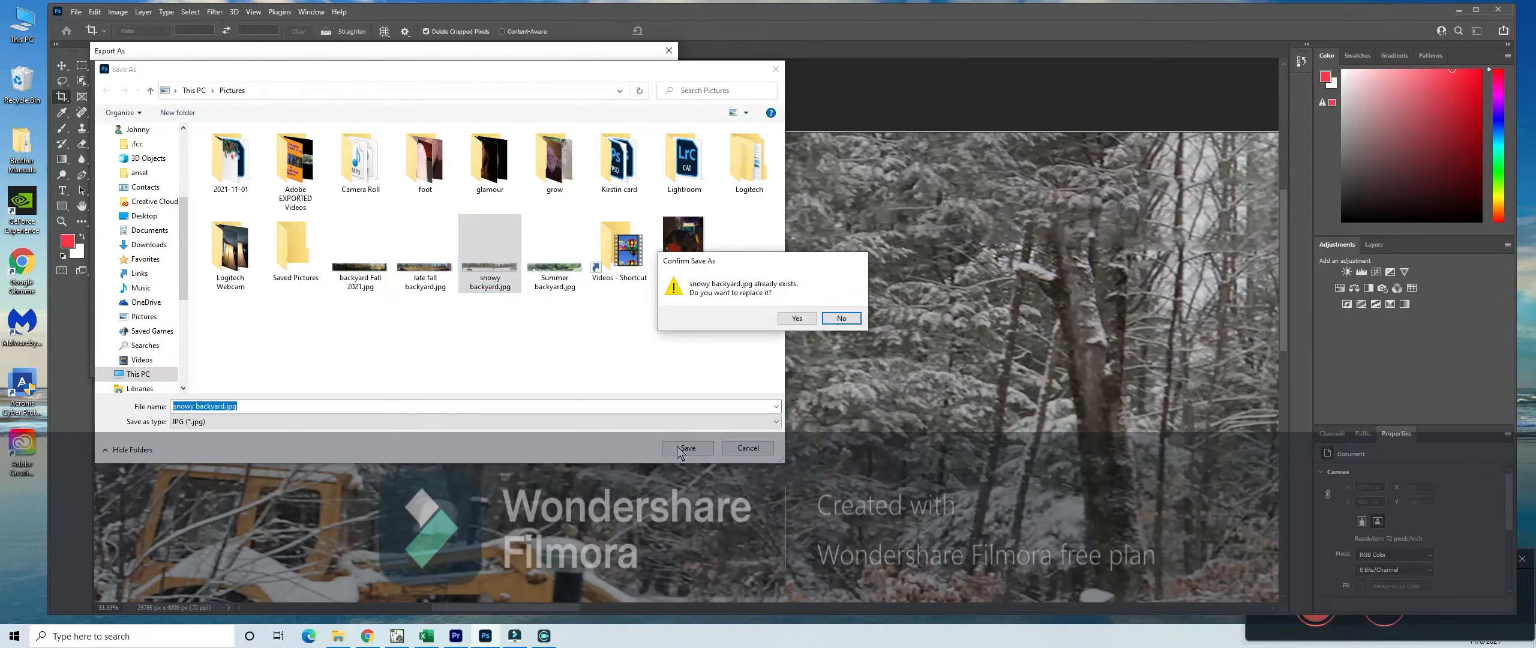
left_click(788, 318)
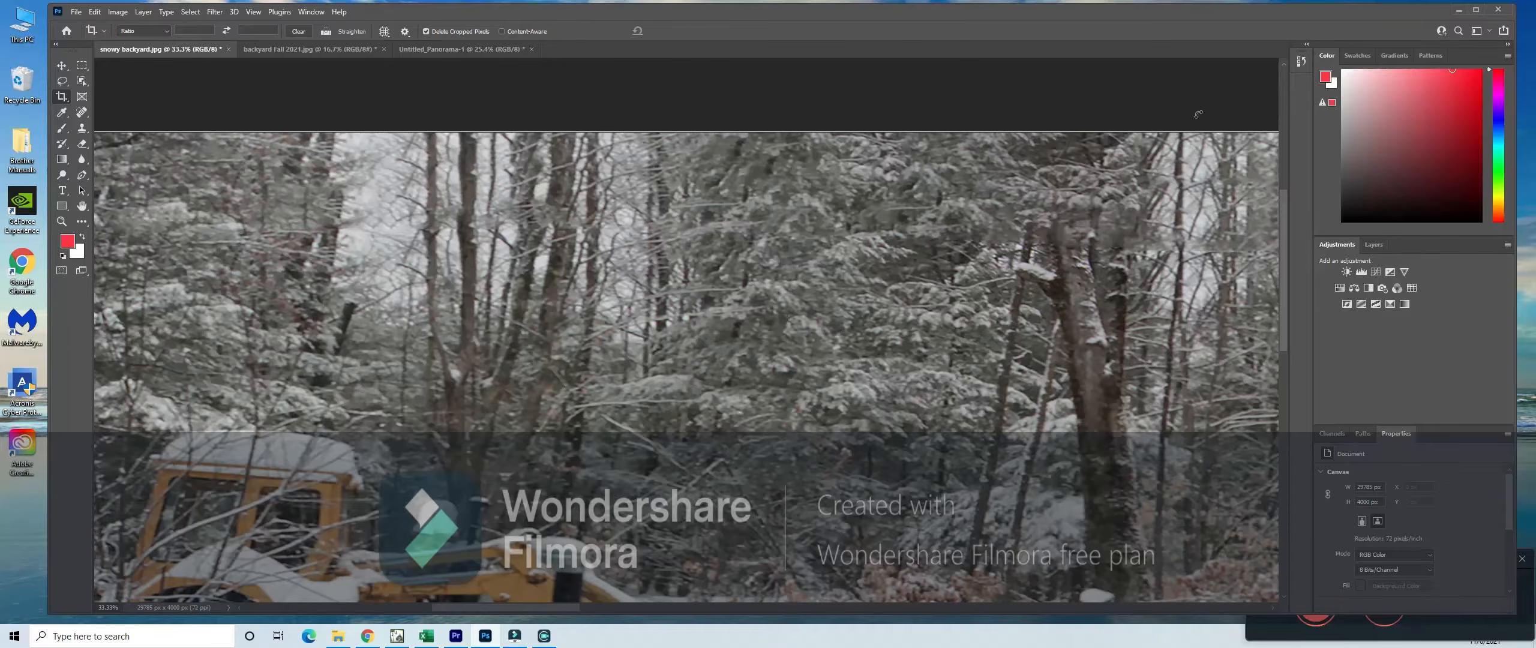
left_click(1460, 10)
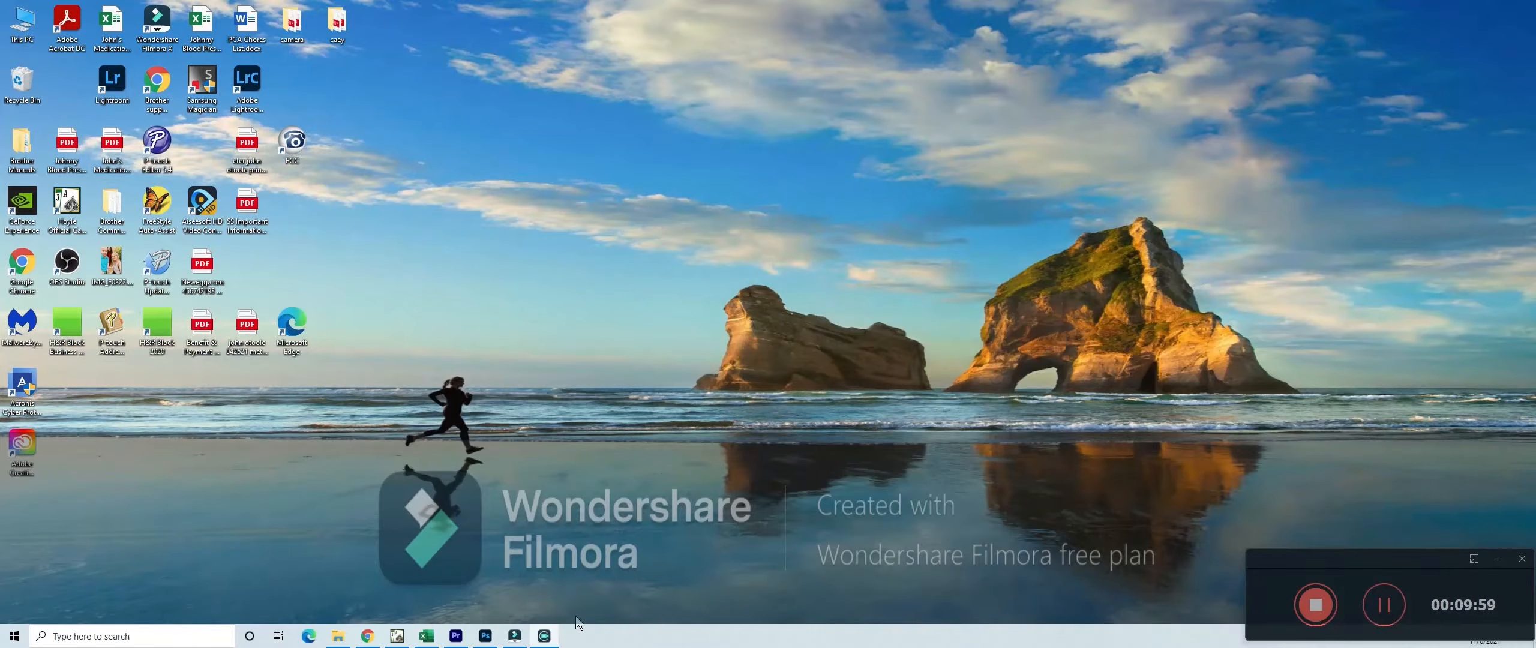
- Switch to Premiere Pro and add snowy backyard.jpg to the V1 track directly after the backyard Fall 2021 clip
left_click(455, 637)
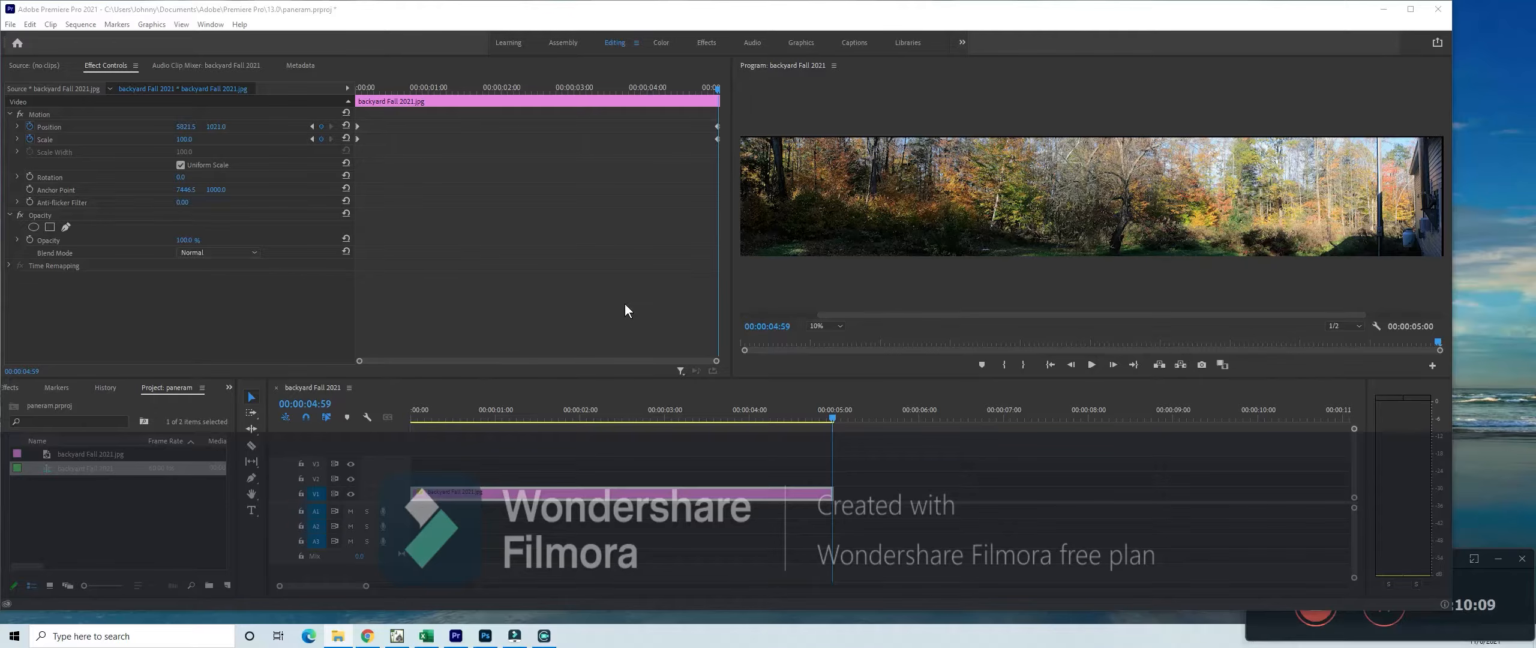
left_click_drag(1060, 443, 838, 492)
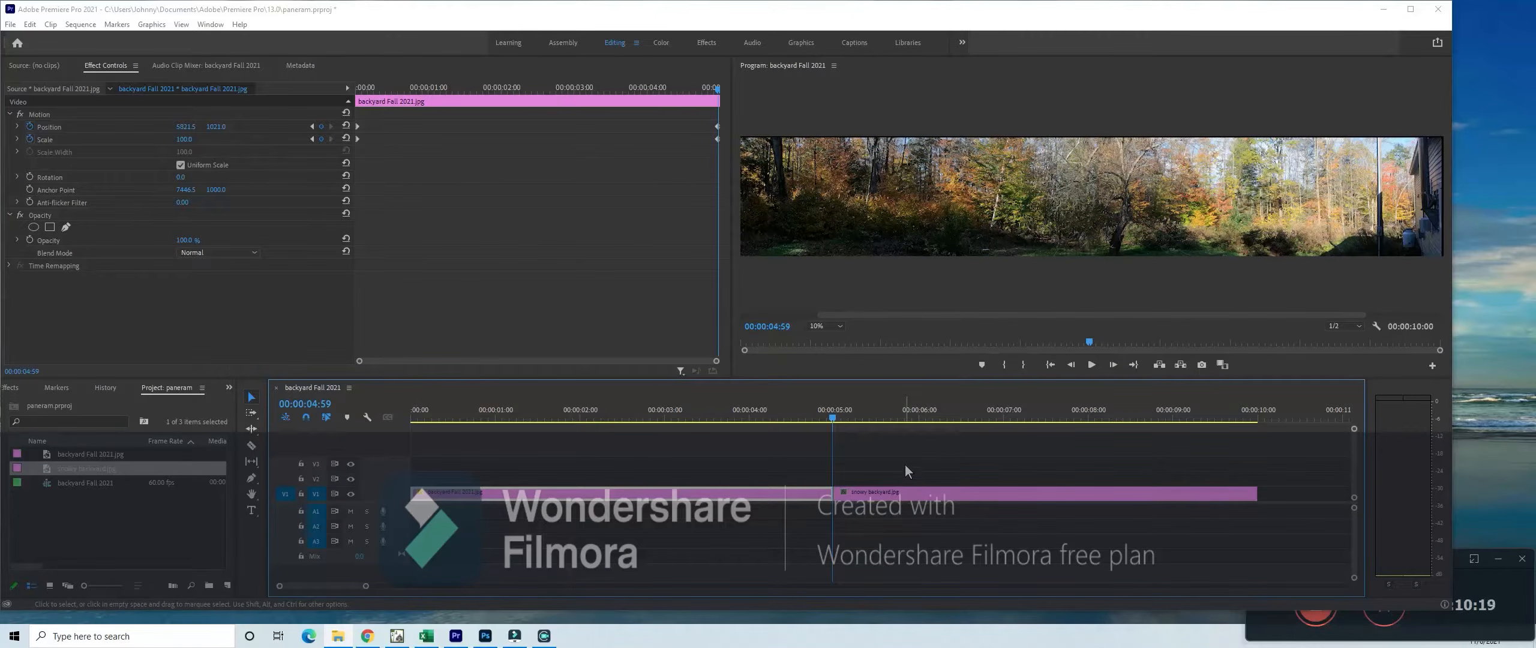
left_click(912, 418)
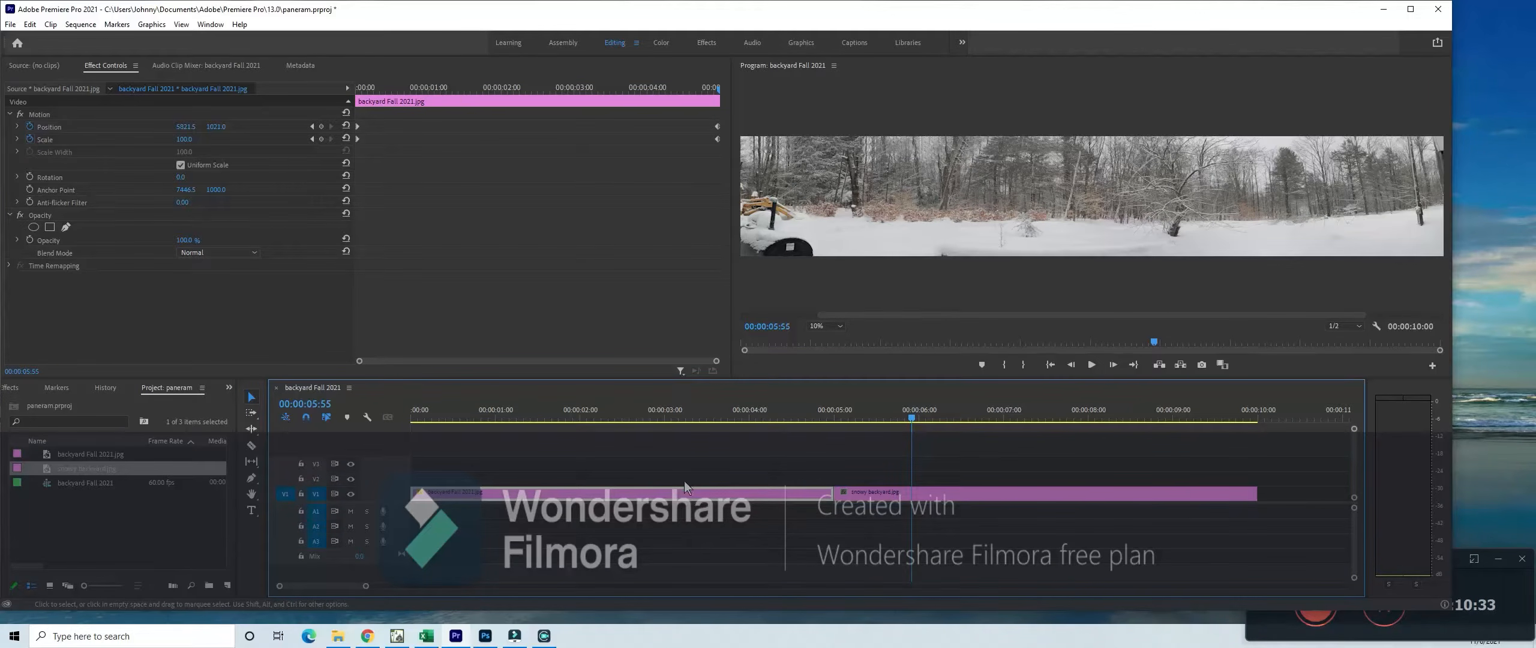
left_click(666, 417)
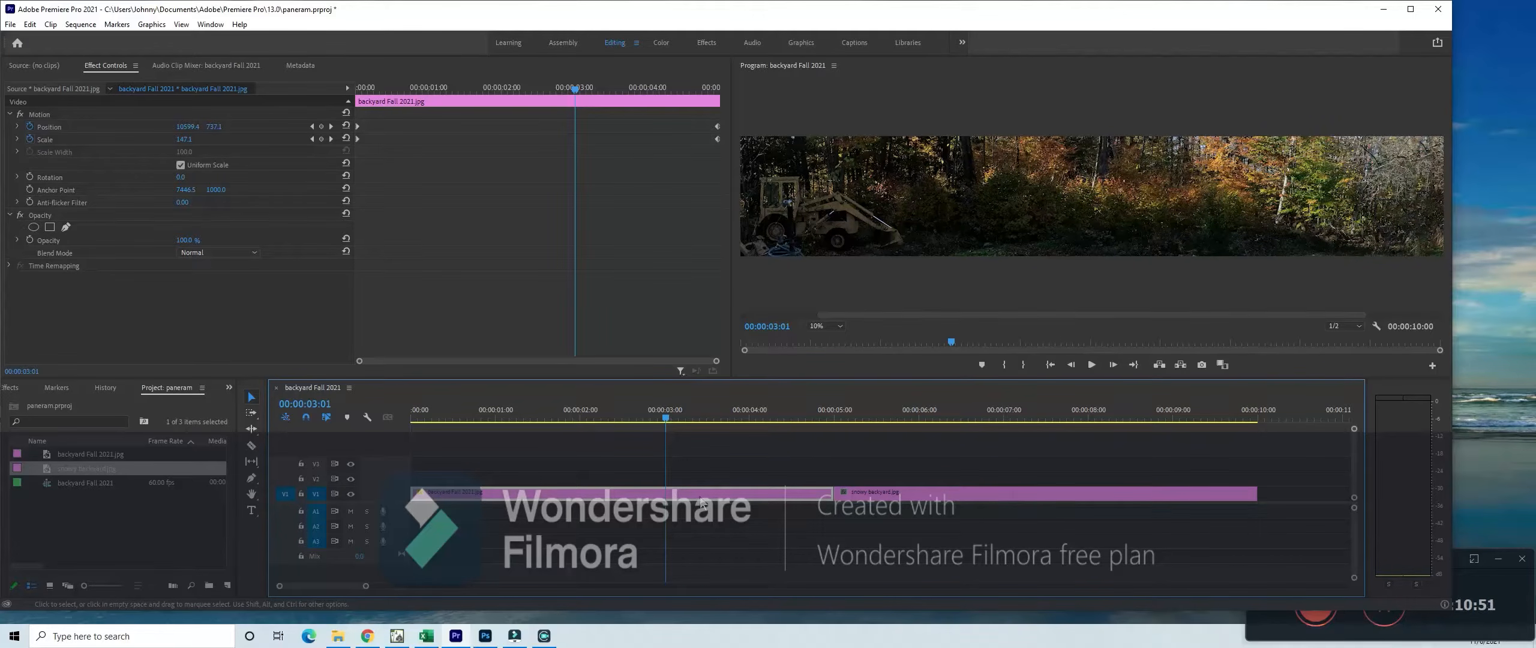
- Select the snowy backyard clip and move the playhead to its start at 00:00:05:01
left_click(961, 493)
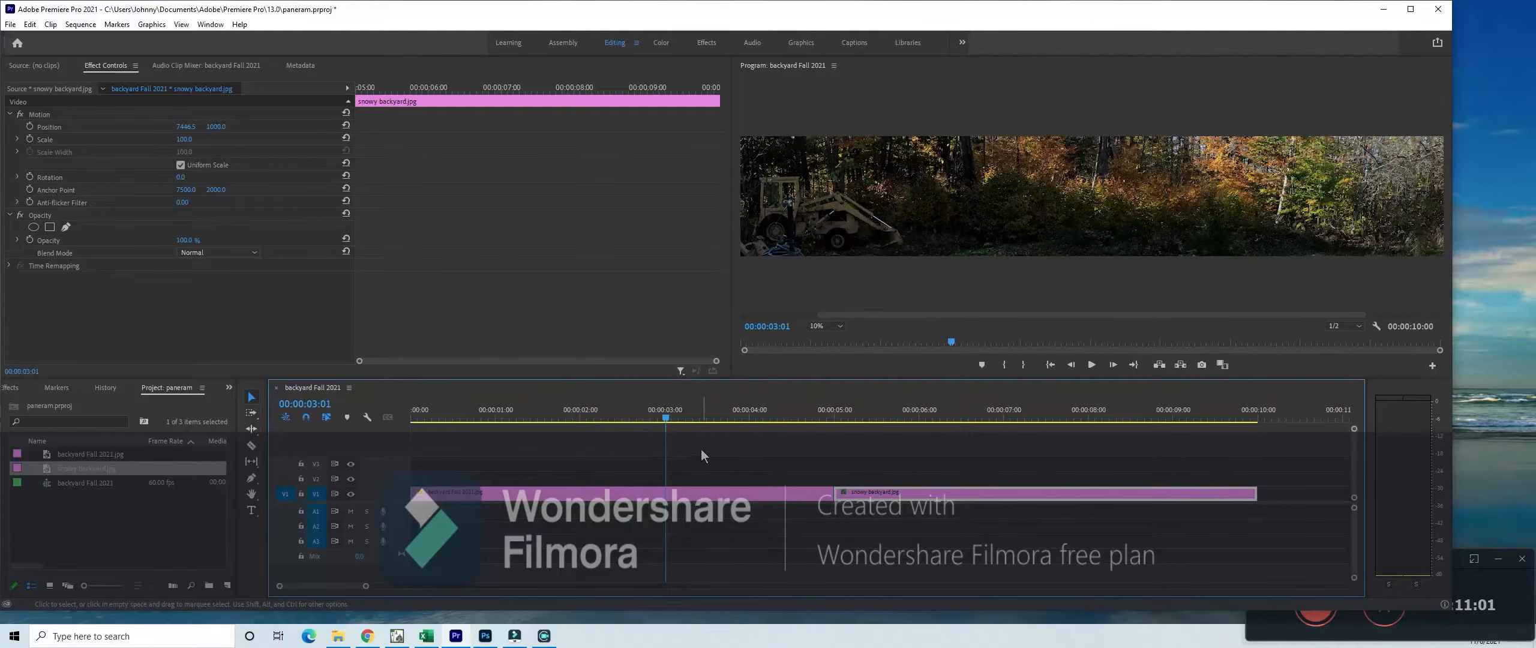
left_click_drag(667, 426, 835, 423)
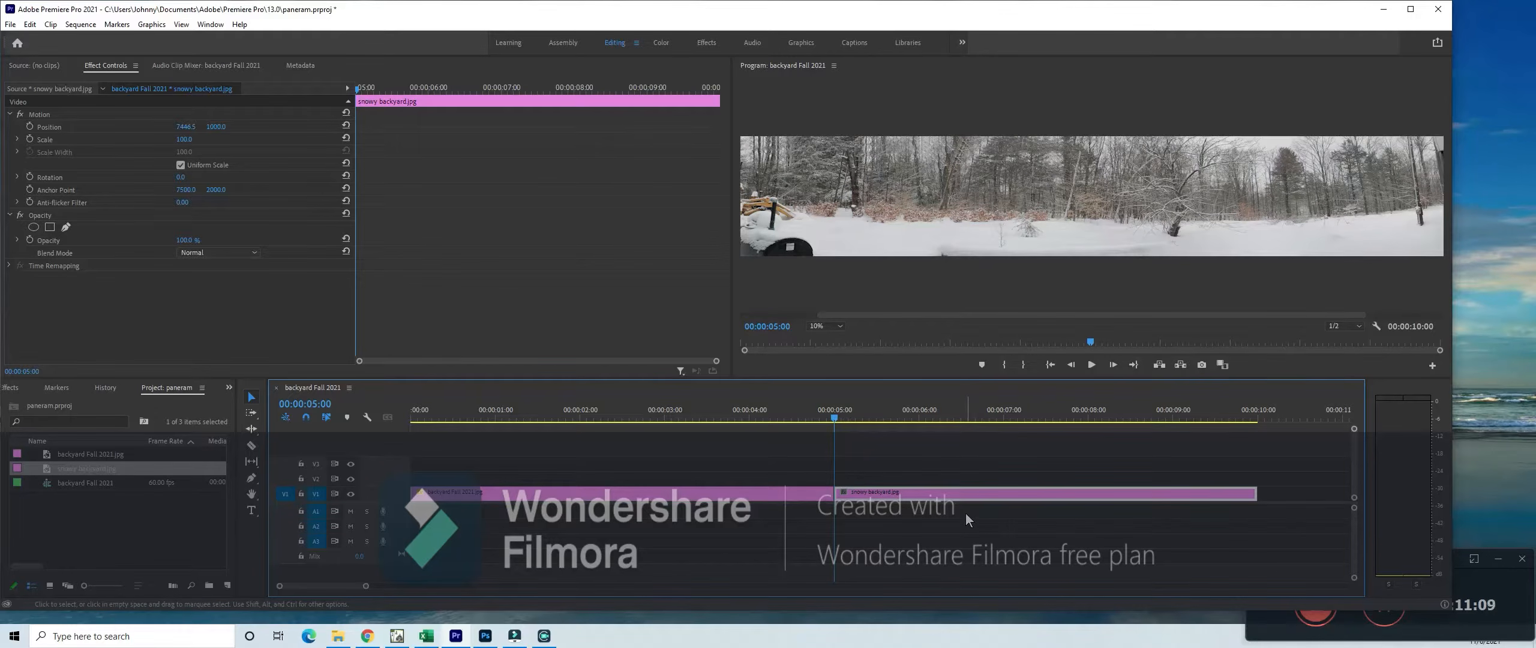
key("Right")
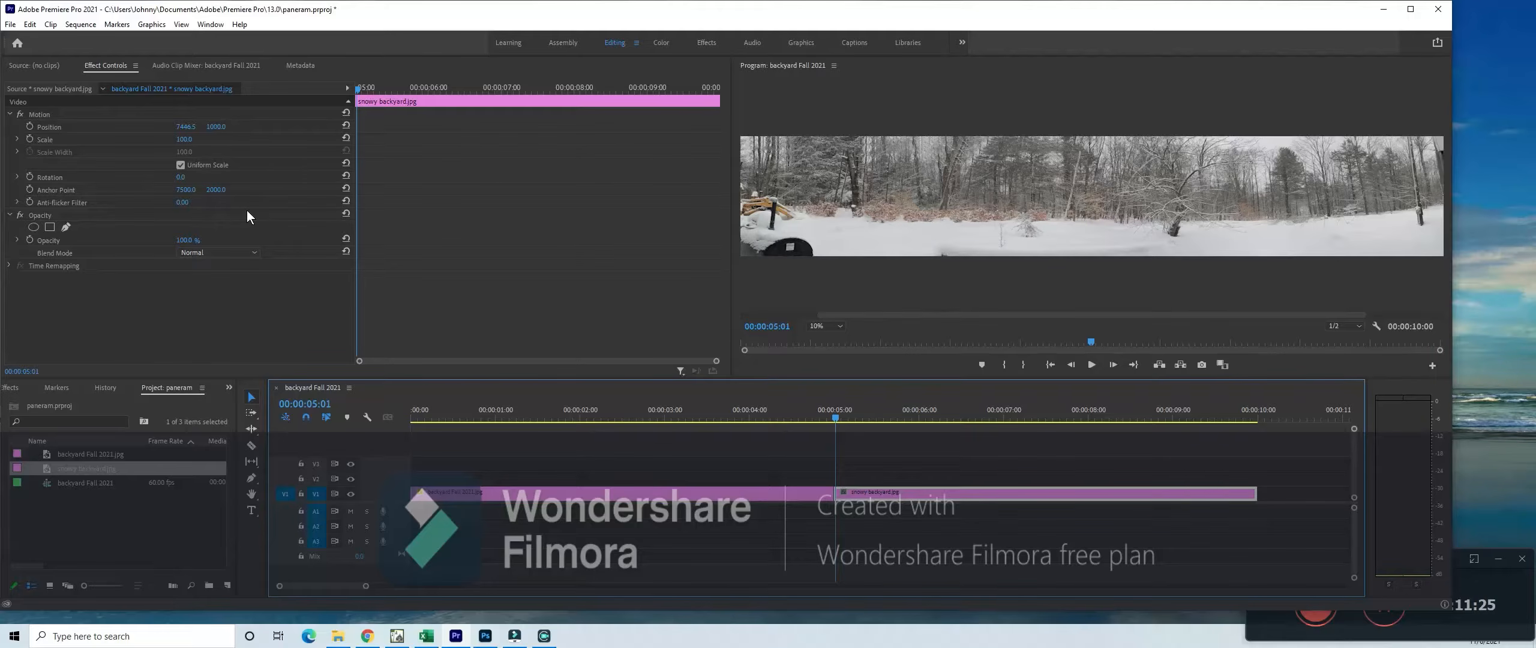
- Enlarge the snowy backyard image to nearly three times its size and shift it horizontally until the yellow tractor fills the frame's left half
left_click_drag(182, 143, 205, 143)
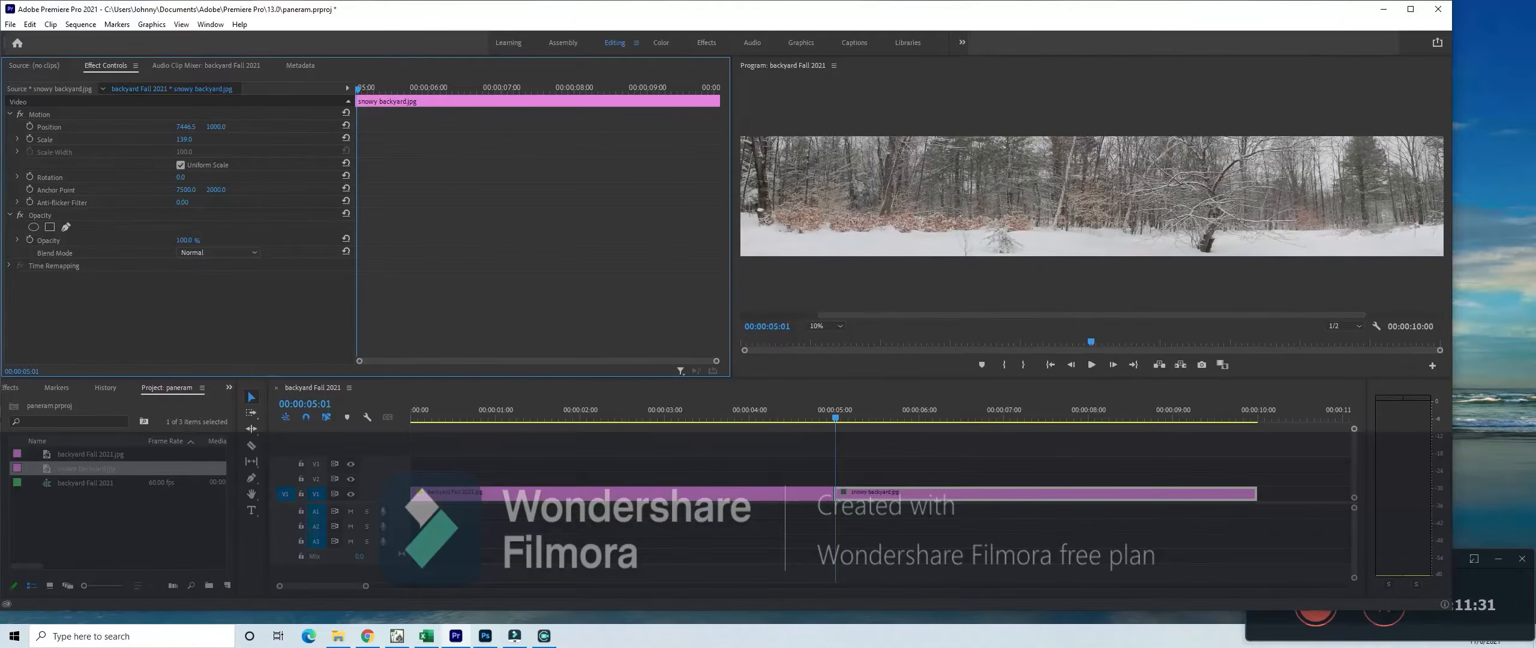
mouse_move(205, 143)
left_mouse_down()
mouse_move(198, 130)
mouse_move(267, 129)
mouse_move(195, 130)
mouse_move(217, 130)
left_mouse_up()
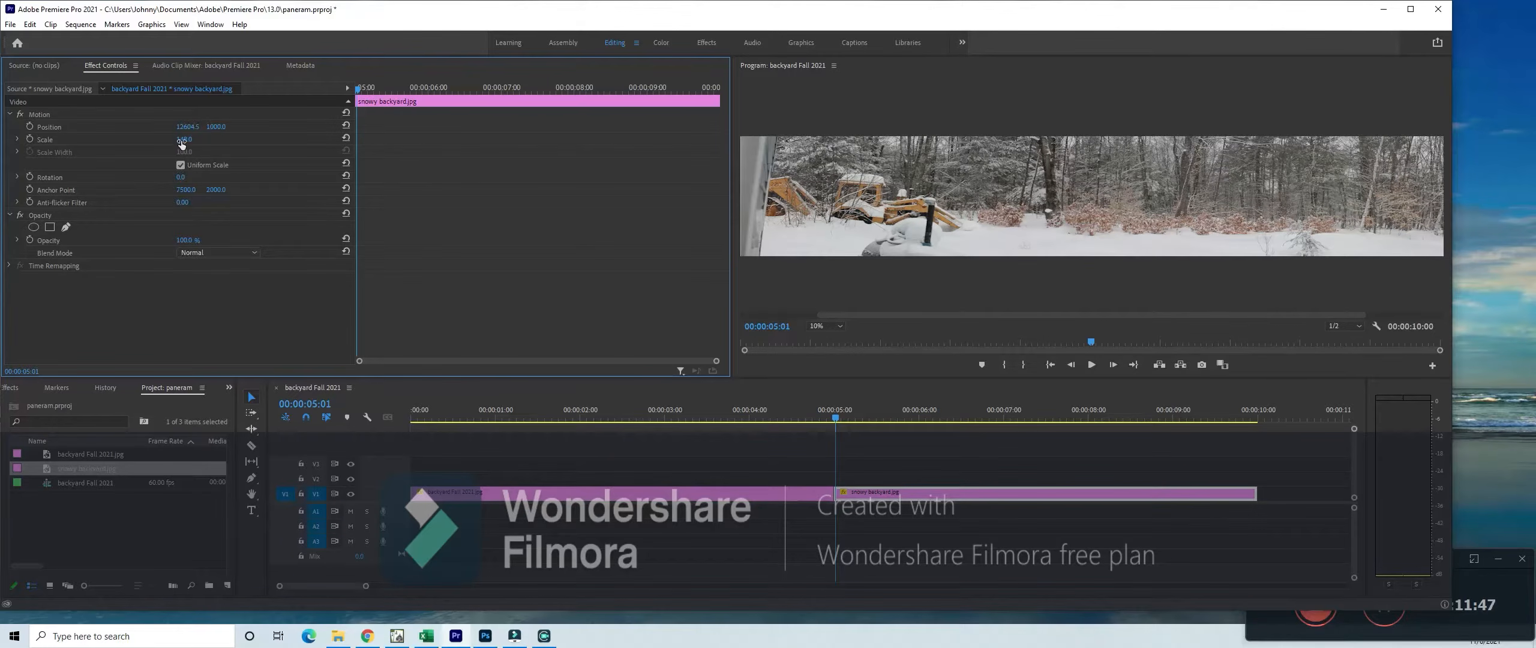
left_click_drag(178, 144, 227, 128)
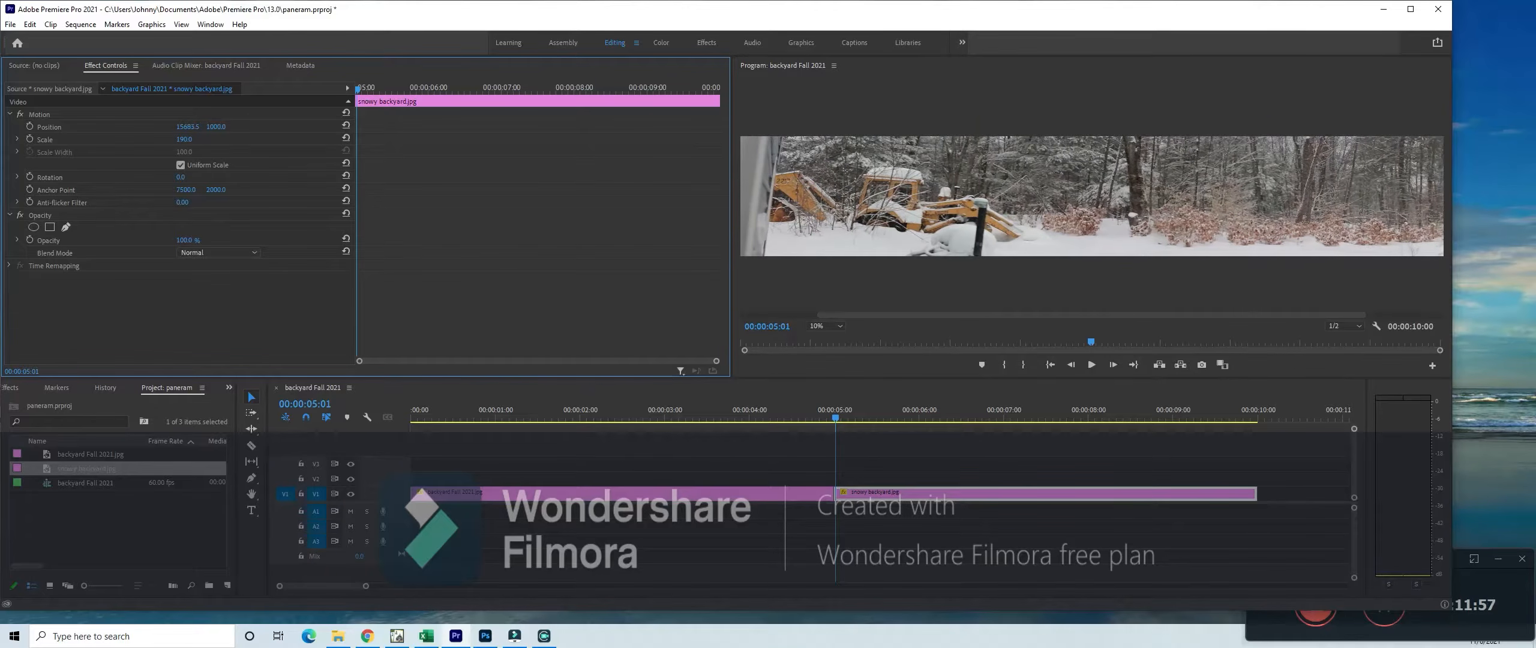
left_click(187, 139)
mouse_move(186, 138)
left_mouse_down()
mouse_move(233, 139)
mouse_move(180, 124)
mouse_move(195, 127)
left_mouse_up()
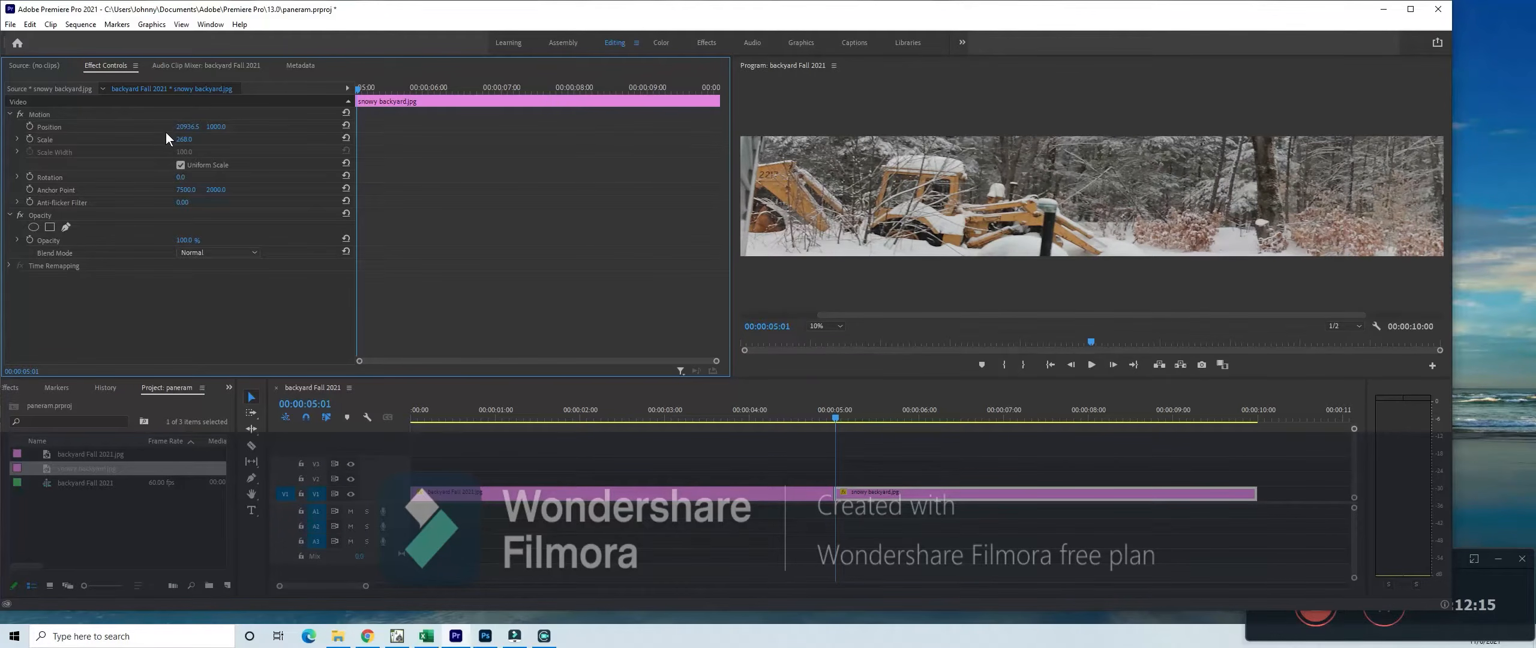
left_click_drag(182, 139, 180, 126)
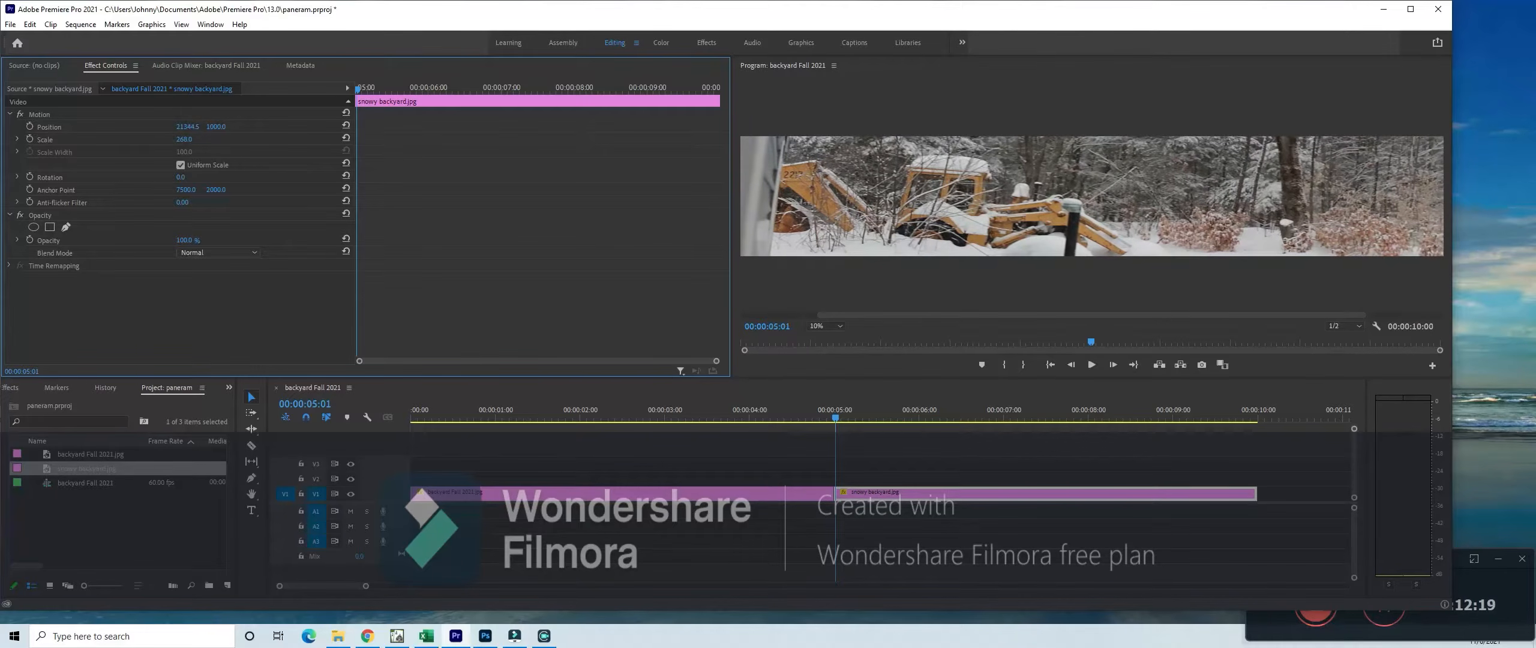
left_click(186, 140)
type("280")
key("Return")
left_click_drag(186, 140, 222, 128)
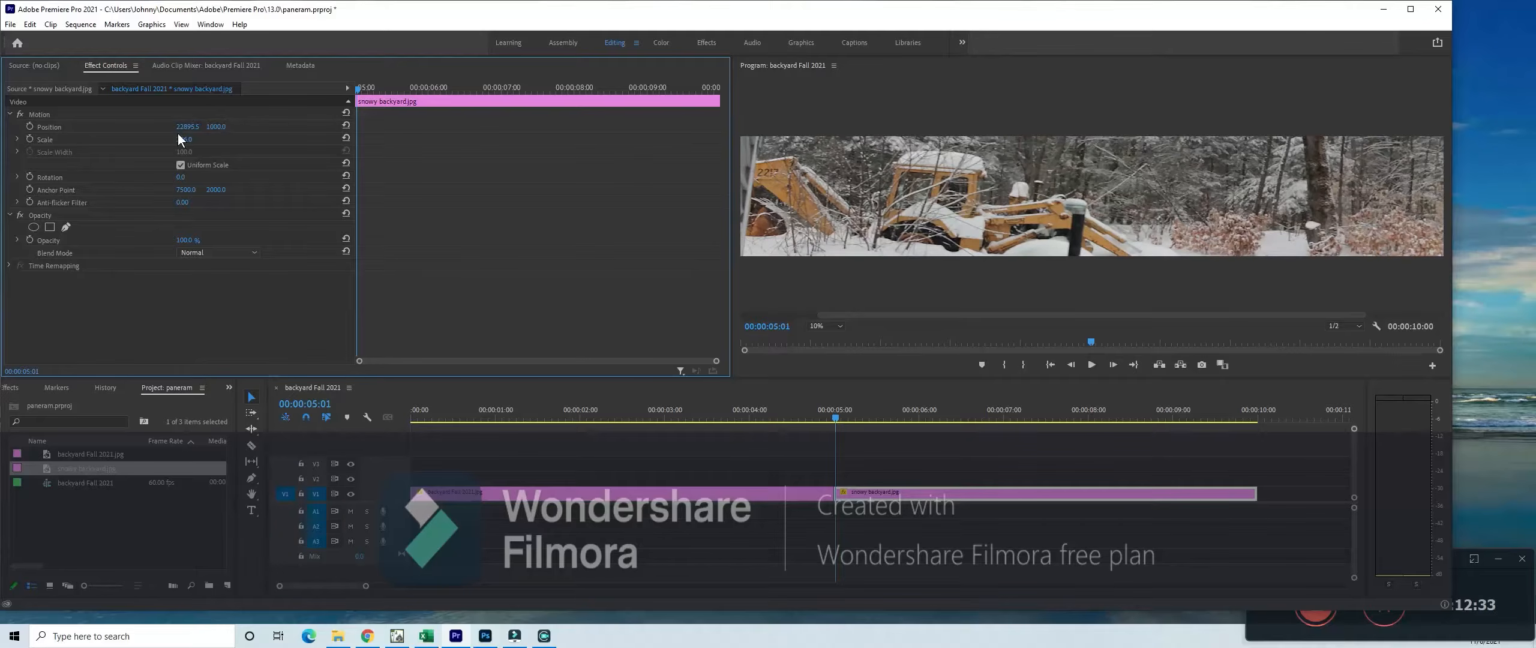
left_click_drag(179, 127, 183, 128)
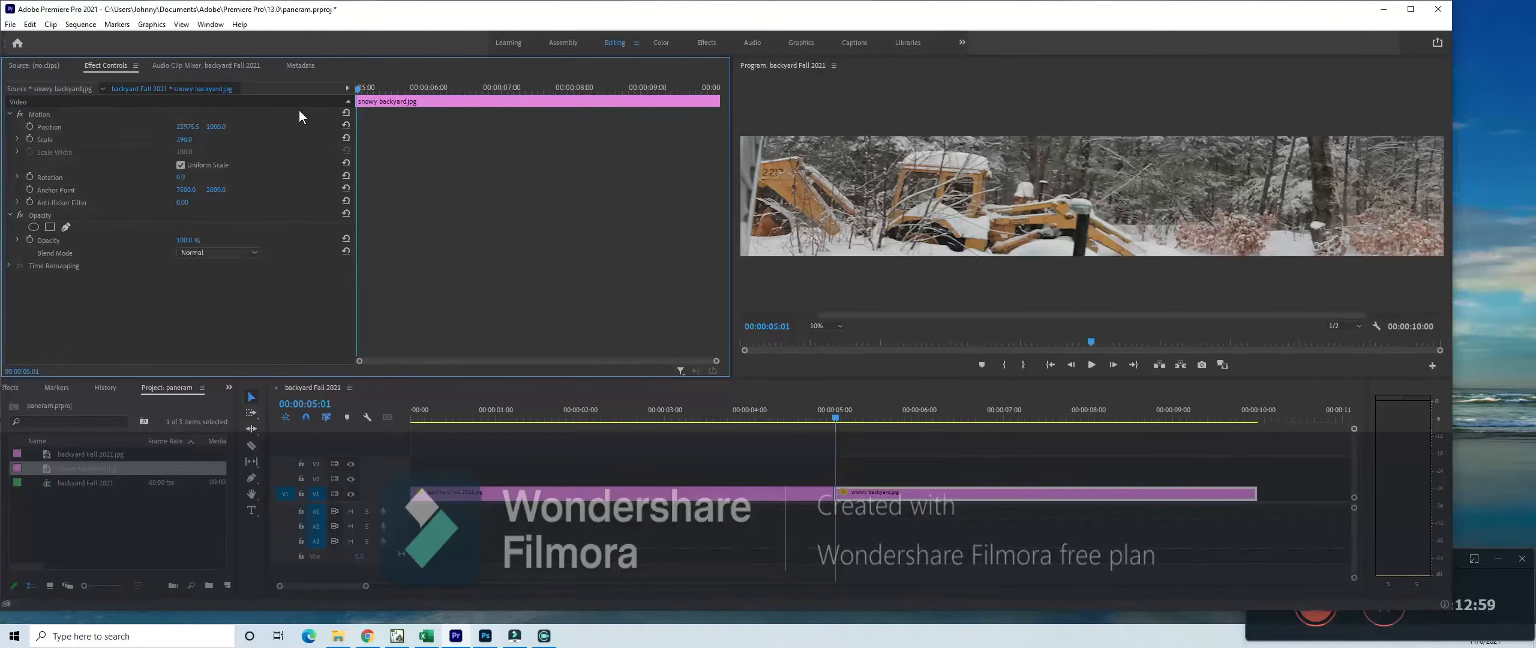
- Keyframe Position and Scale at the snowy clip's start, and set Scale to 100 at its end at 00:00:09:58
left_click(28, 126)
left_click(31, 140)
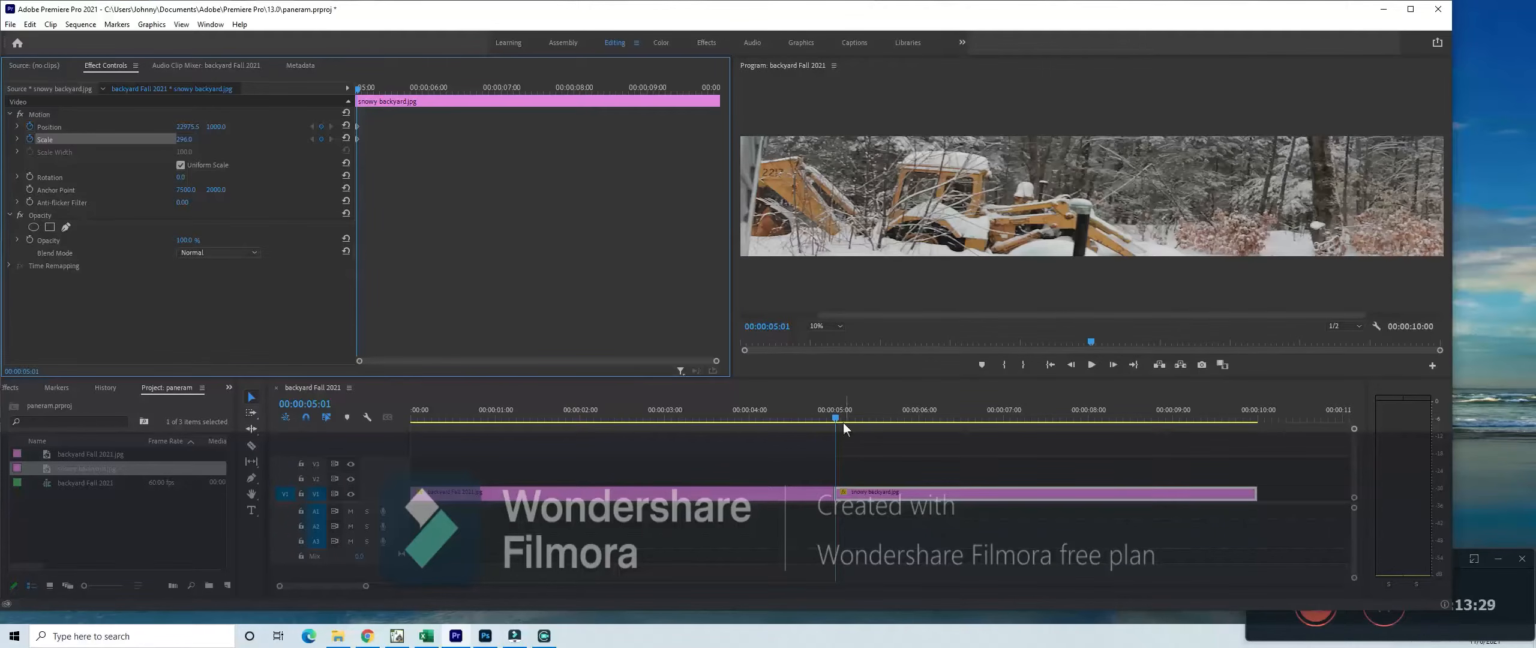
left_click_drag(834, 422, 1253, 425)
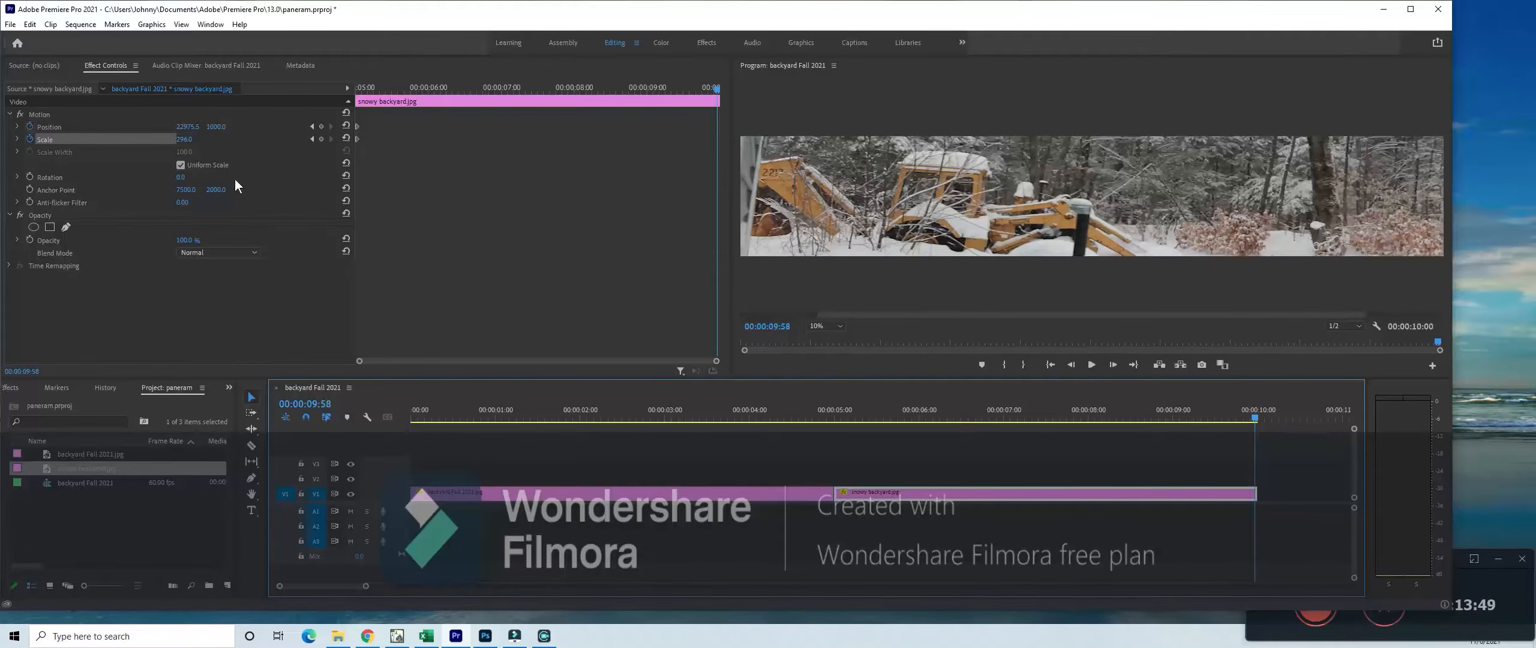
left_click(184, 140)
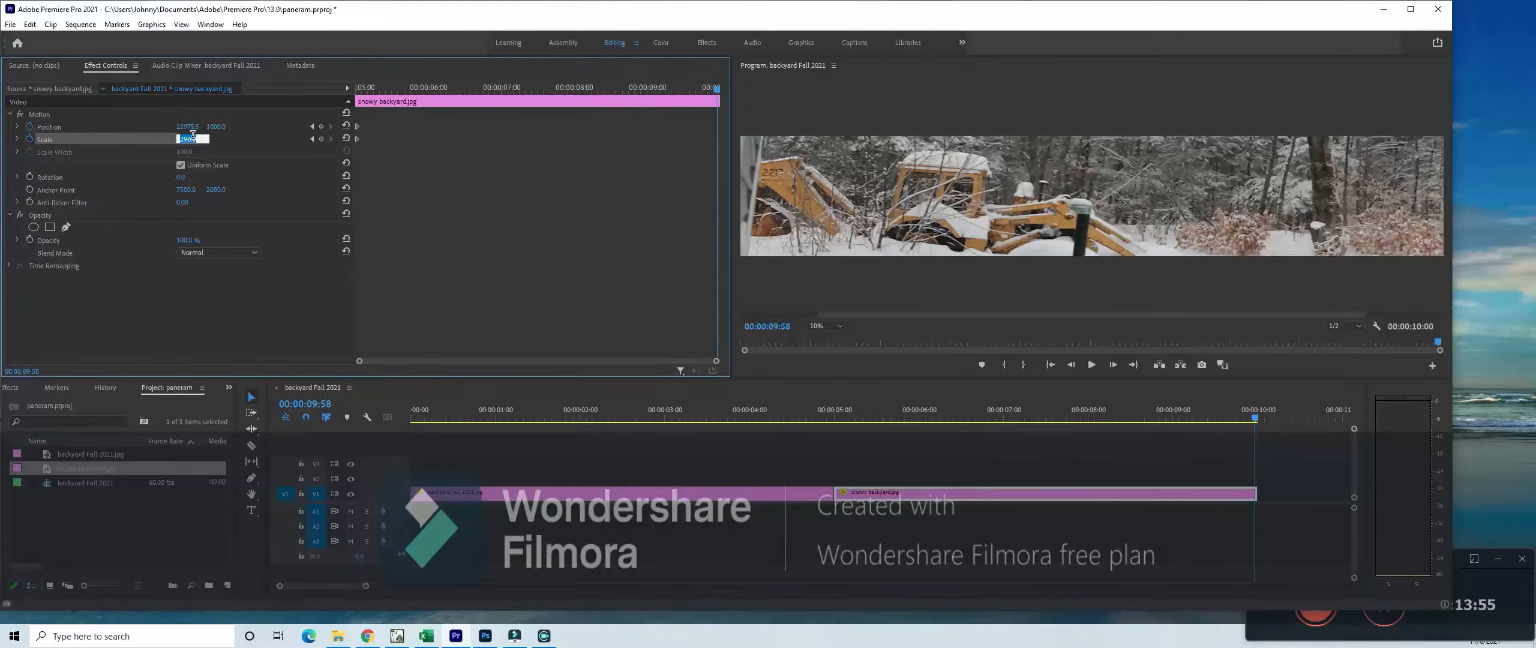
type("100")
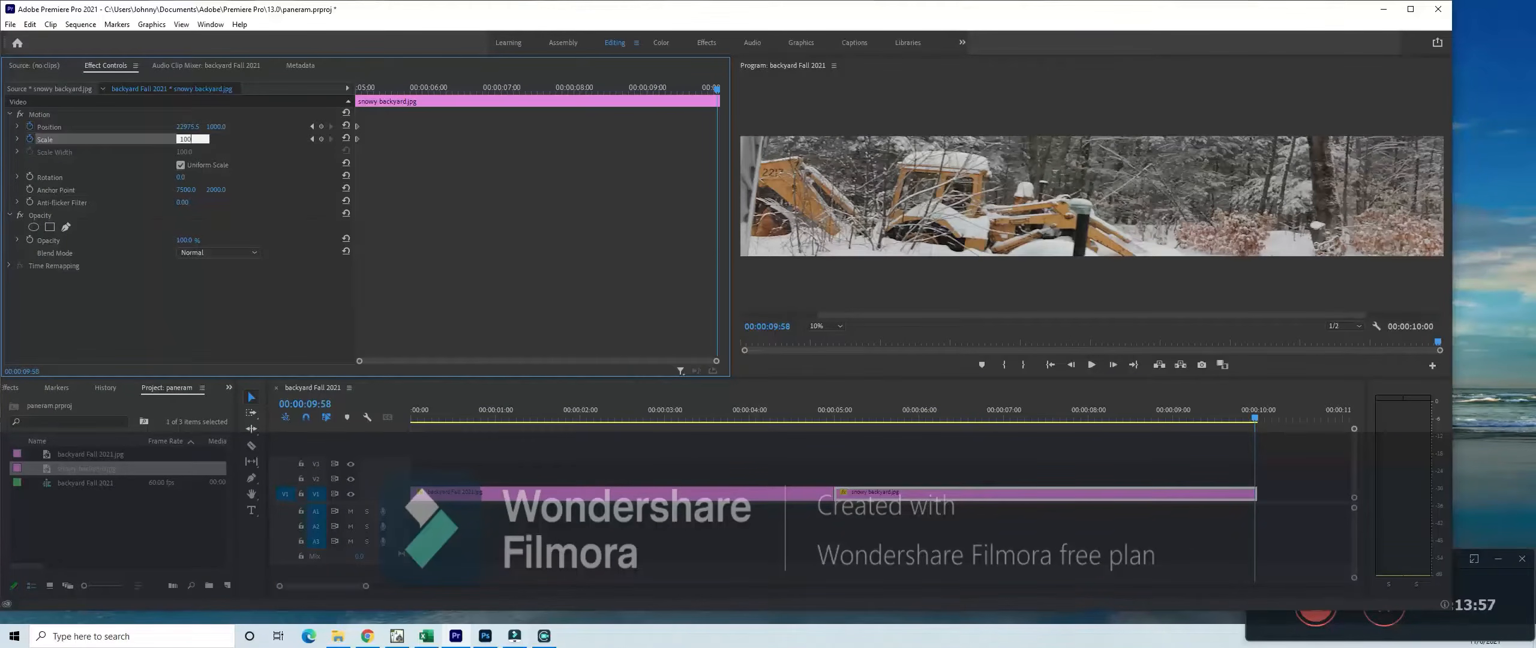
left_click(190, 126)
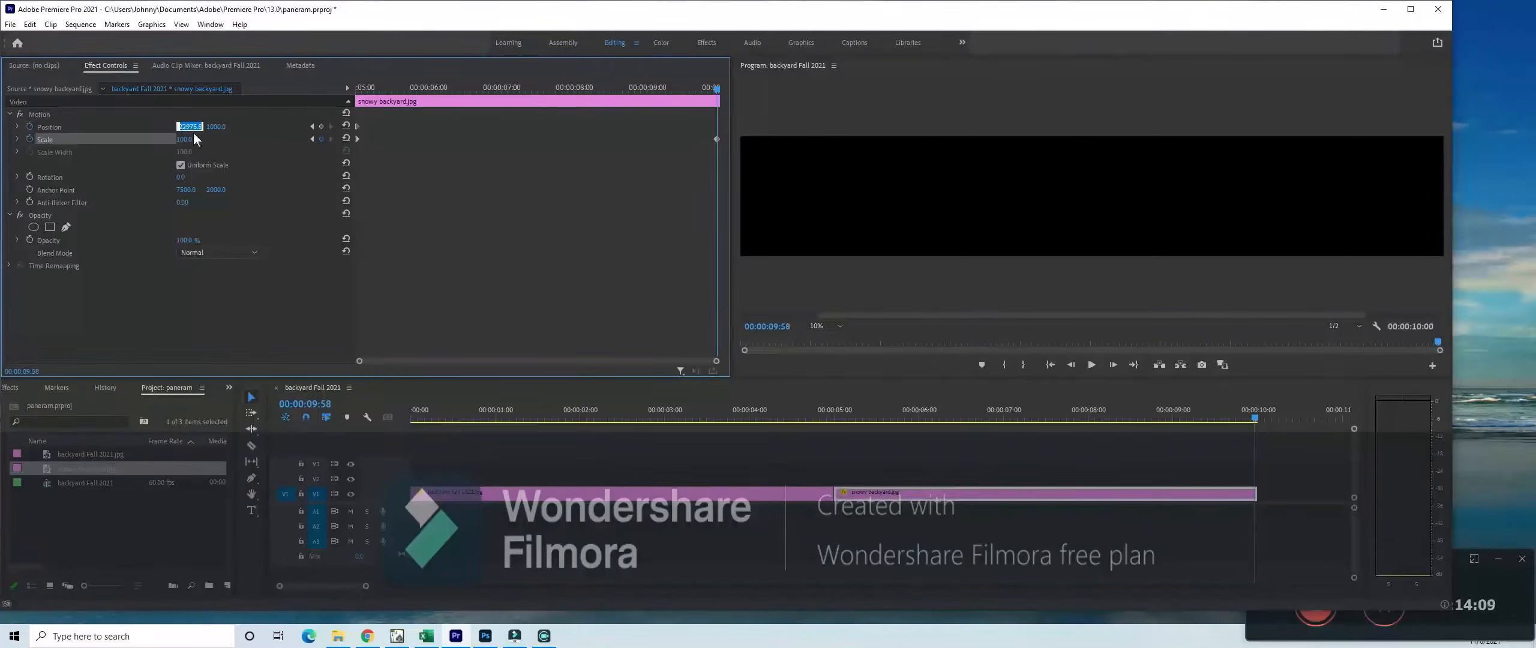
left_click(214, 139)
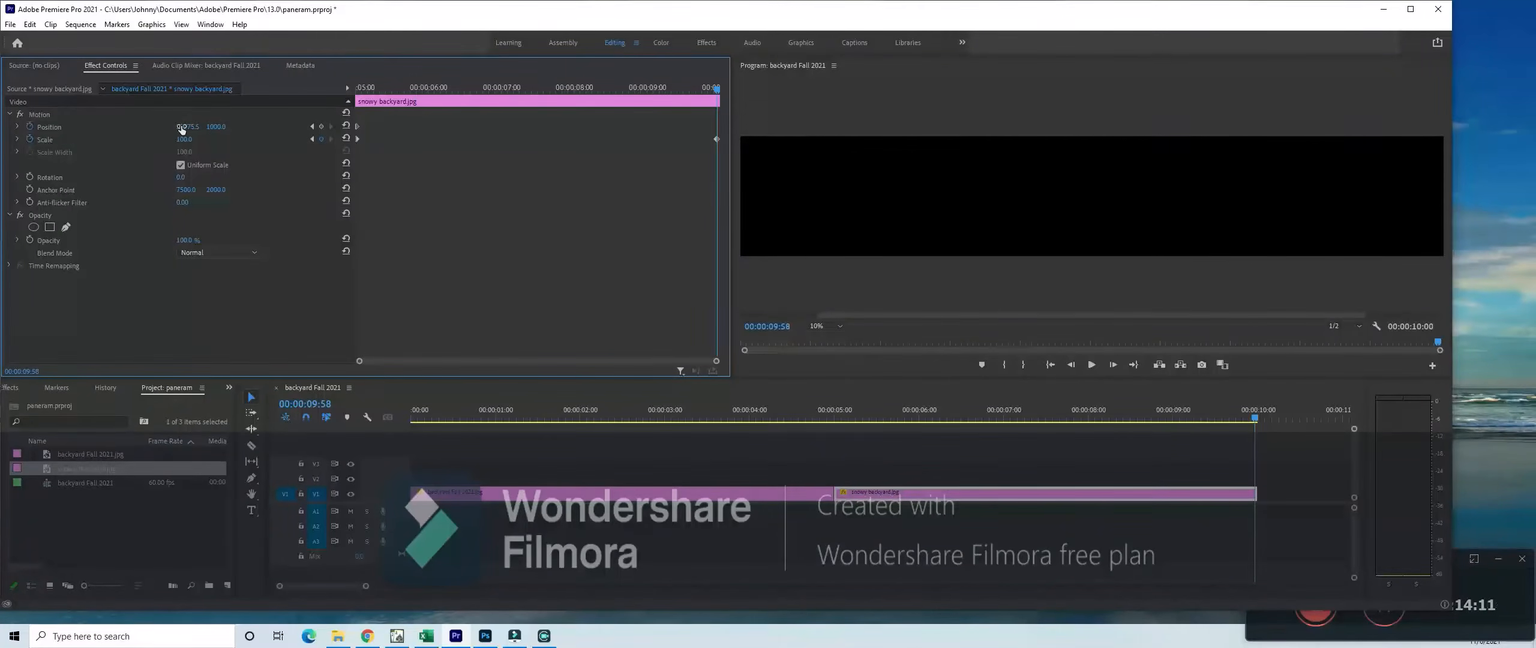
- Shift the end Position of the snowy clip until the house edge fills the frame's right side, with a vertical position of 999
mouse_move(180, 126)
left_mouse_down()
mouse_move(204, 127)
mouse_move(120, 126)
mouse_move(185, 108)
left_mouse_up()
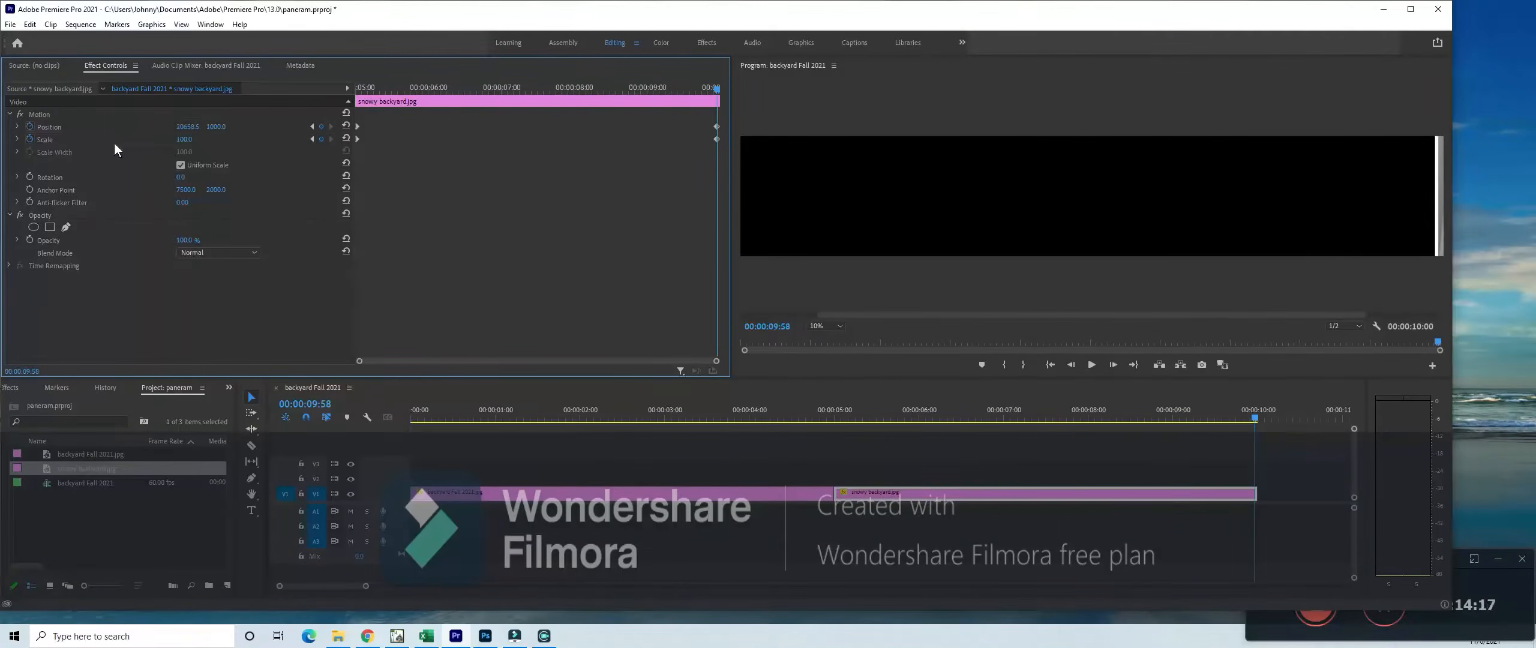
left_click_drag(198, 126, 262, 115)
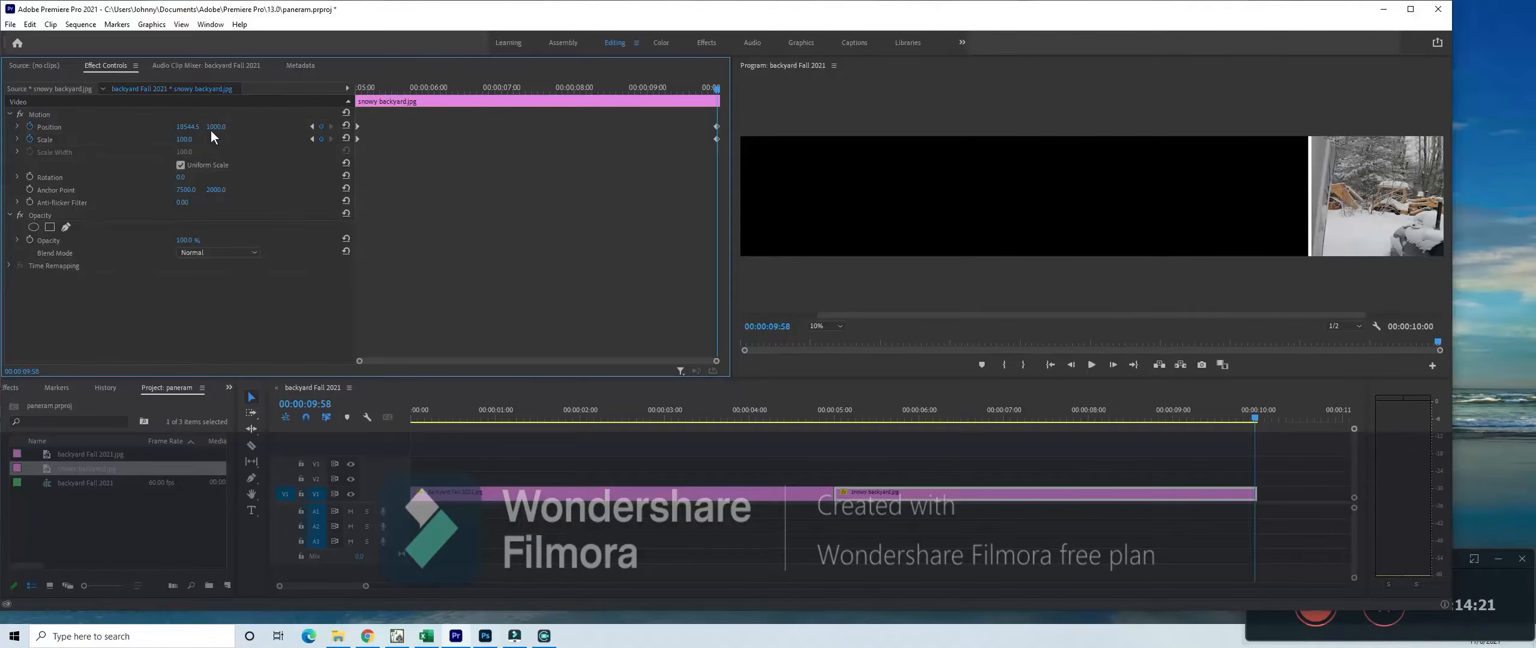
mouse_move(193, 127)
left_mouse_down()
mouse_move(171, 127)
mouse_move(222, 125)
mouse_move(165, 130)
left_mouse_up()
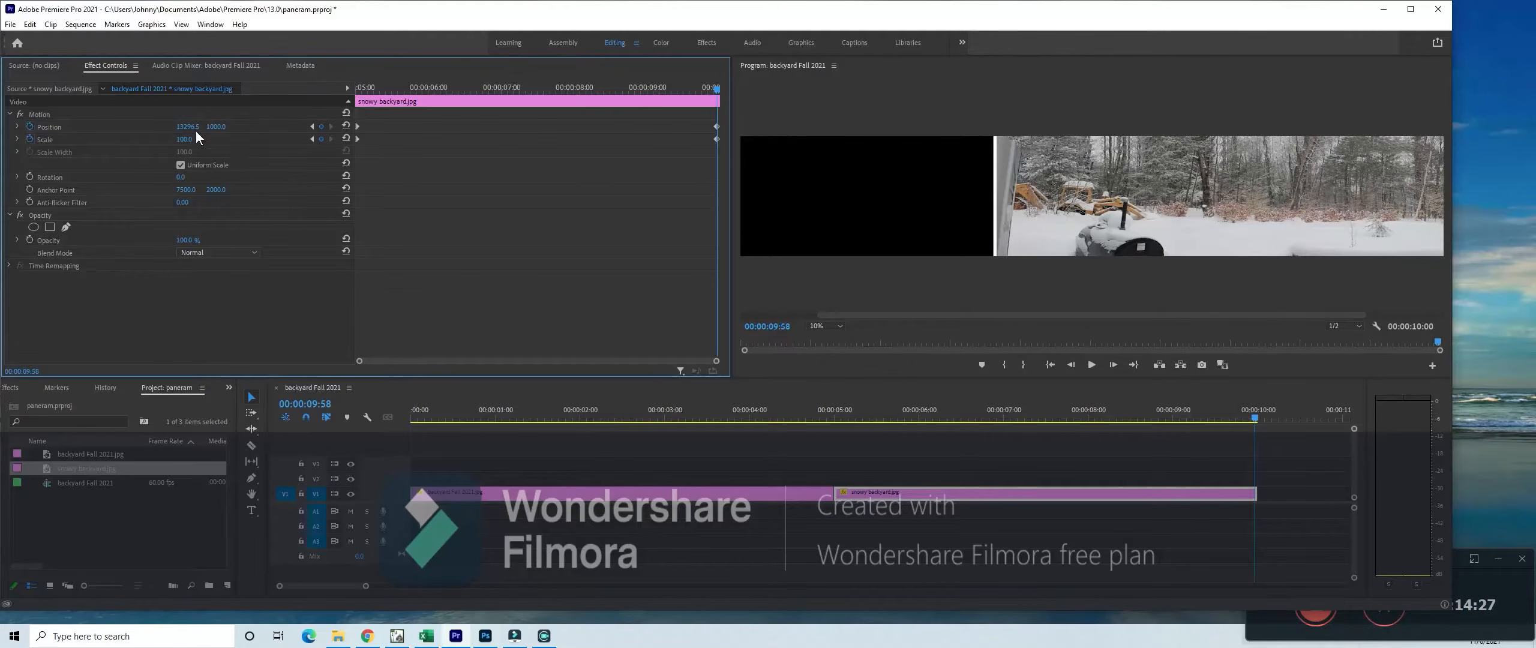
mouse_move(196, 128)
left_mouse_down()
mouse_move(171, 128)
mouse_move(211, 128)
left_mouse_up()
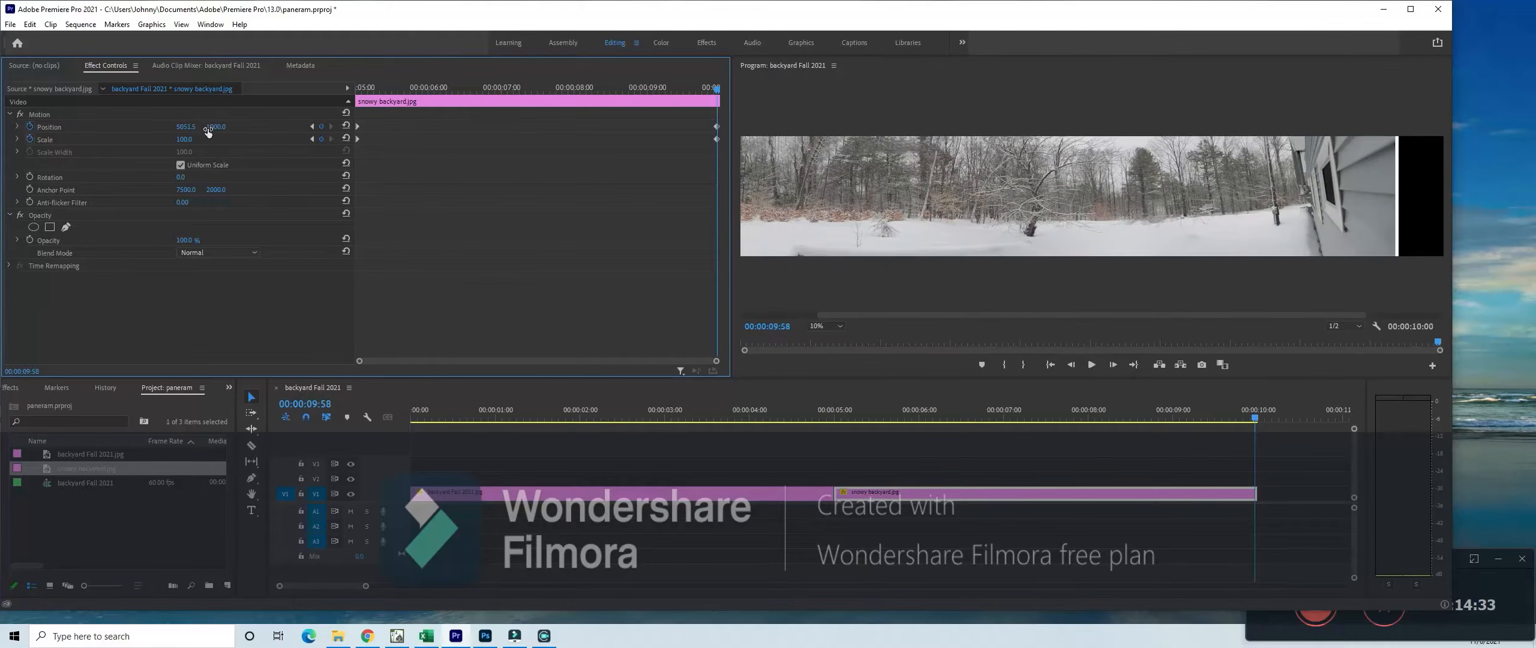
left_click_drag(184, 126, 200, 127)
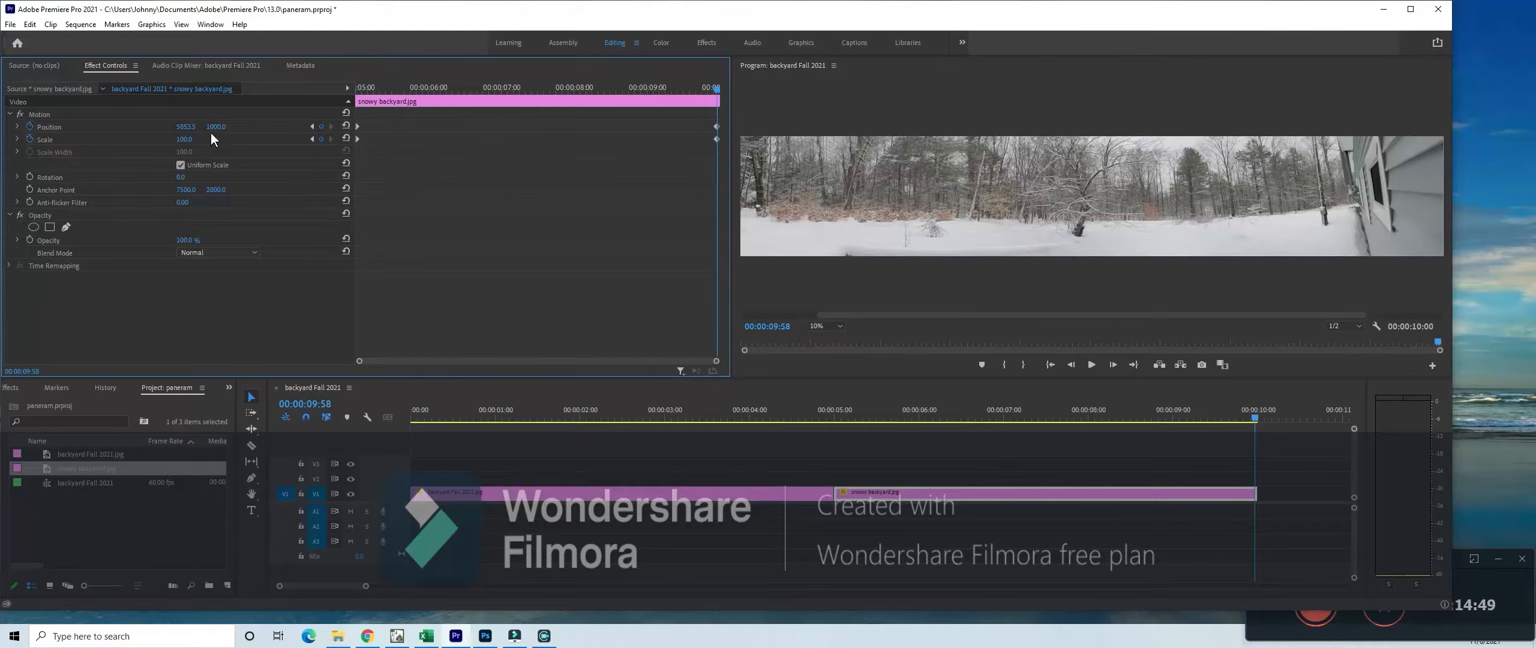
mouse_move(213, 127)
left_mouse_down()
mouse_move(304, 127)
mouse_move(212, 127)
left_mouse_up()
- Play the sequence from the beginning to review the fall and snowy pans, and select the fall clip at 00:00:01:42
left_click_drag(1253, 416, 408, 438)
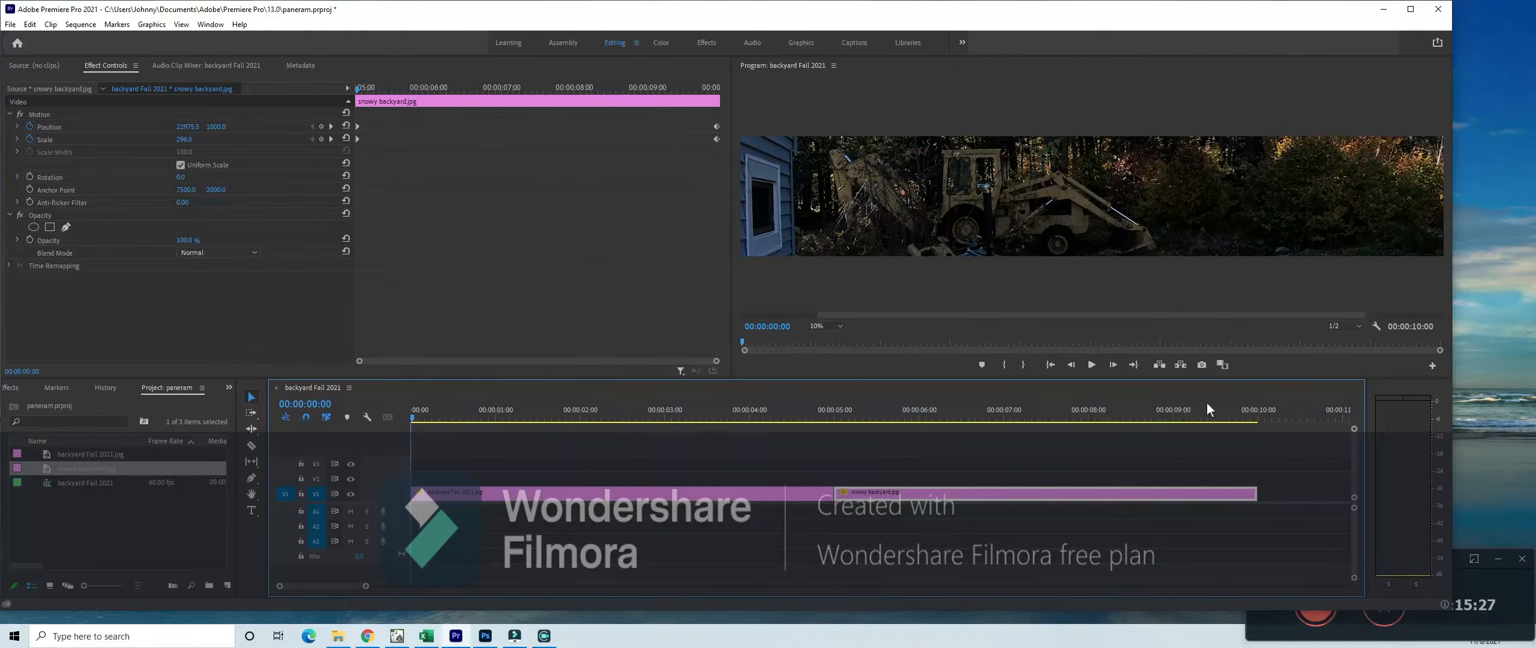
left_click(1092, 364)
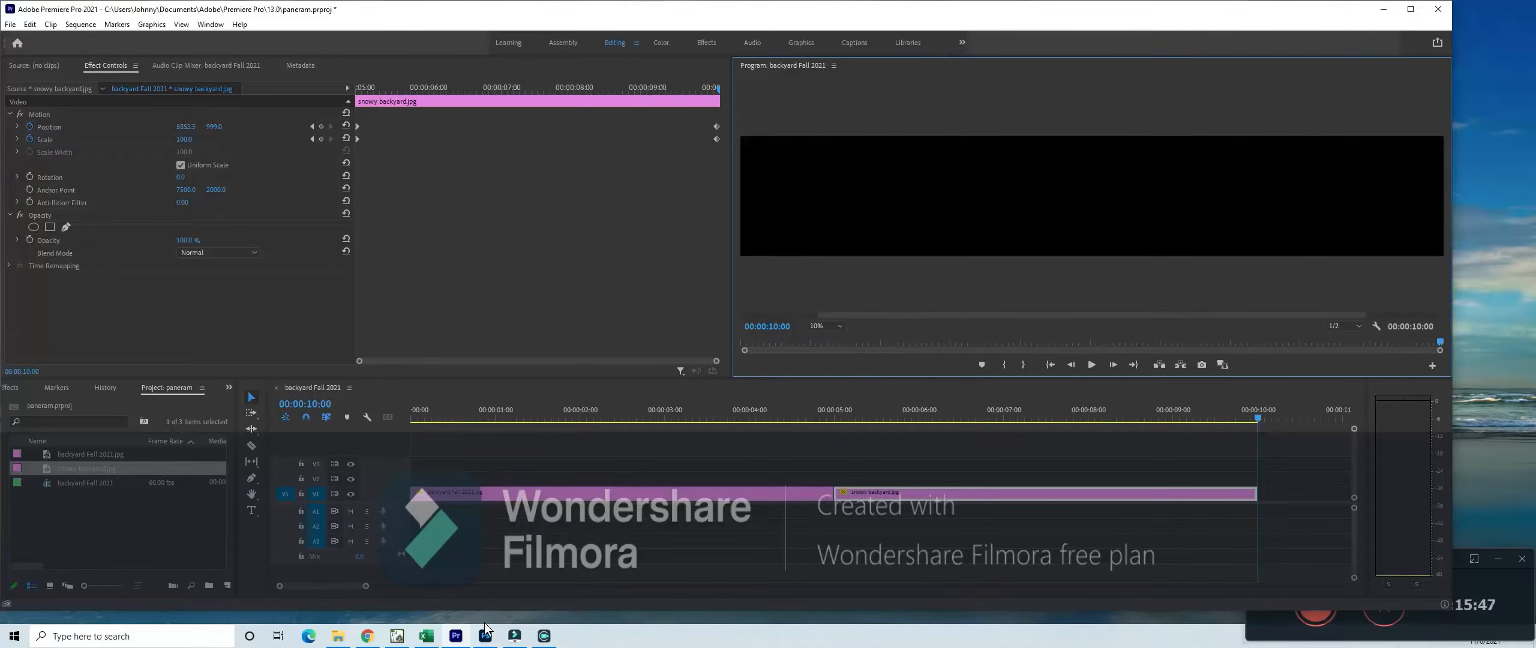
mouse_move(454, 645)
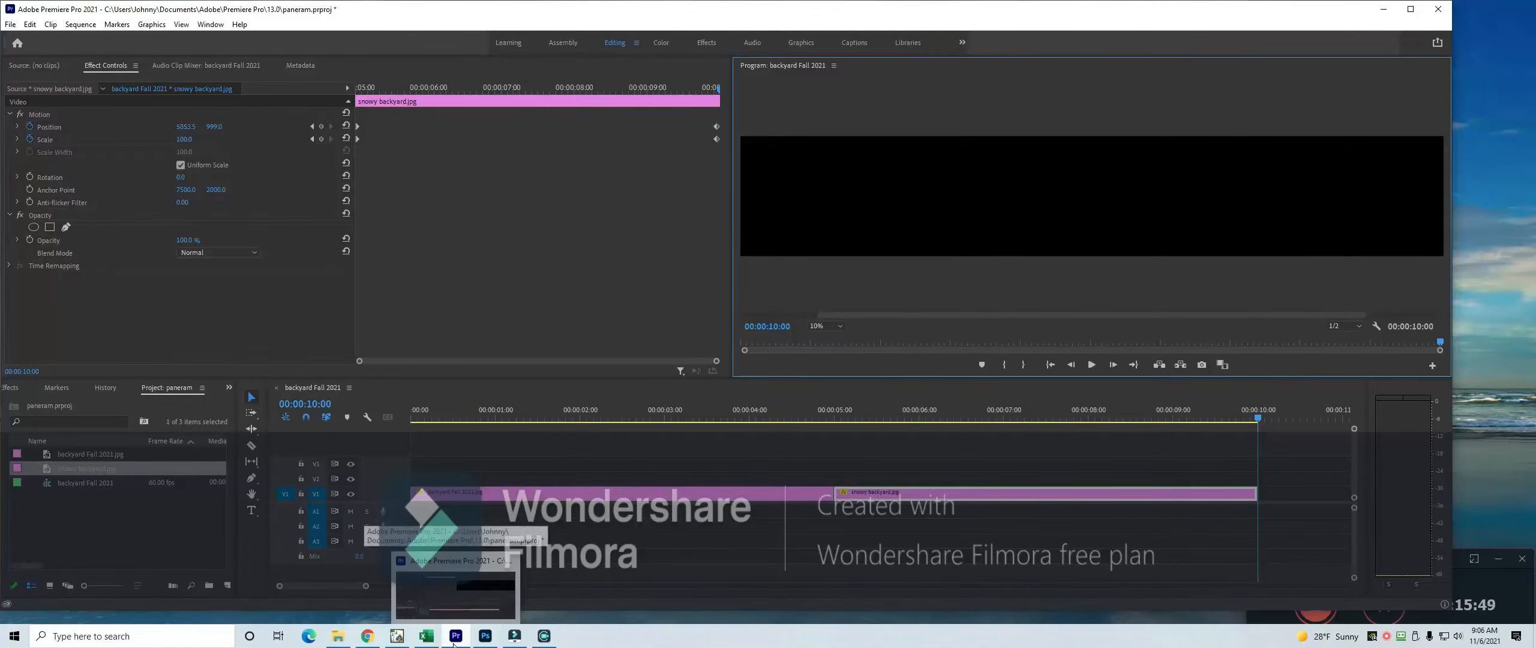
left_click(556, 411)
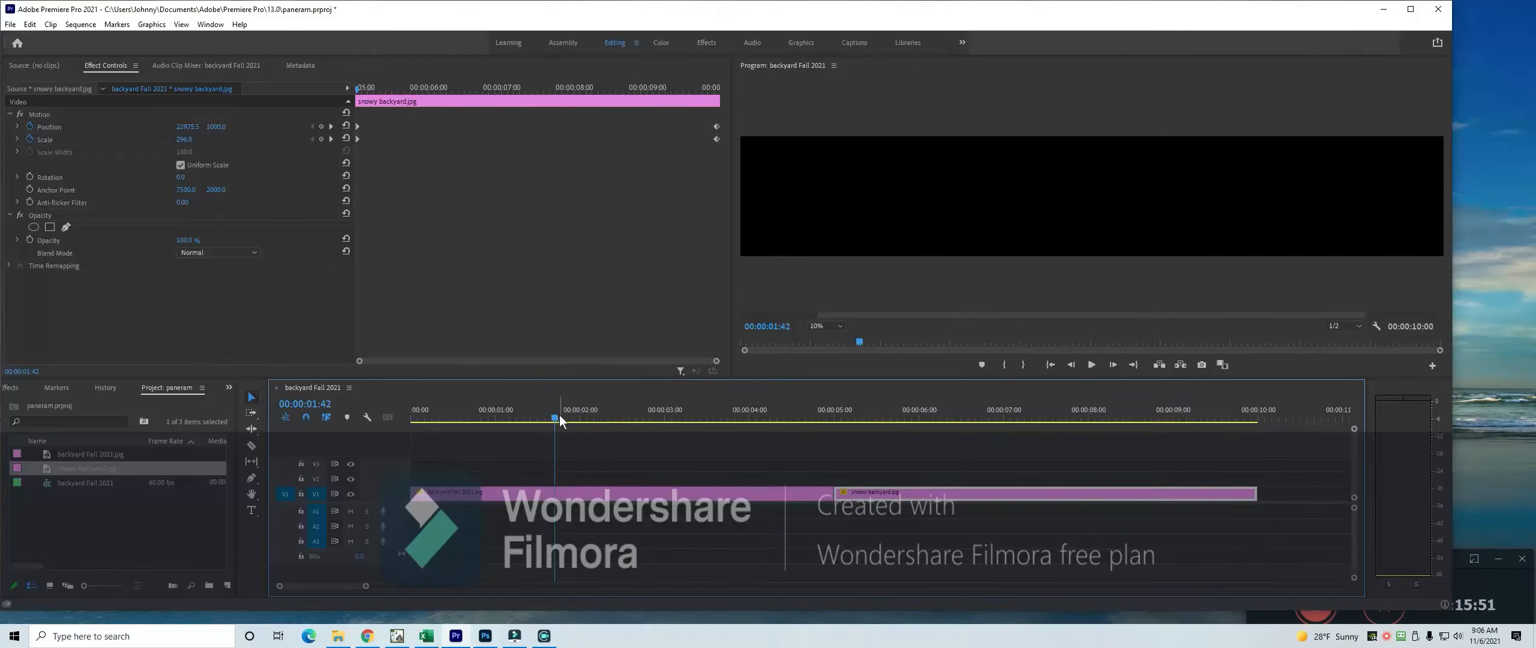
left_click(568, 494)
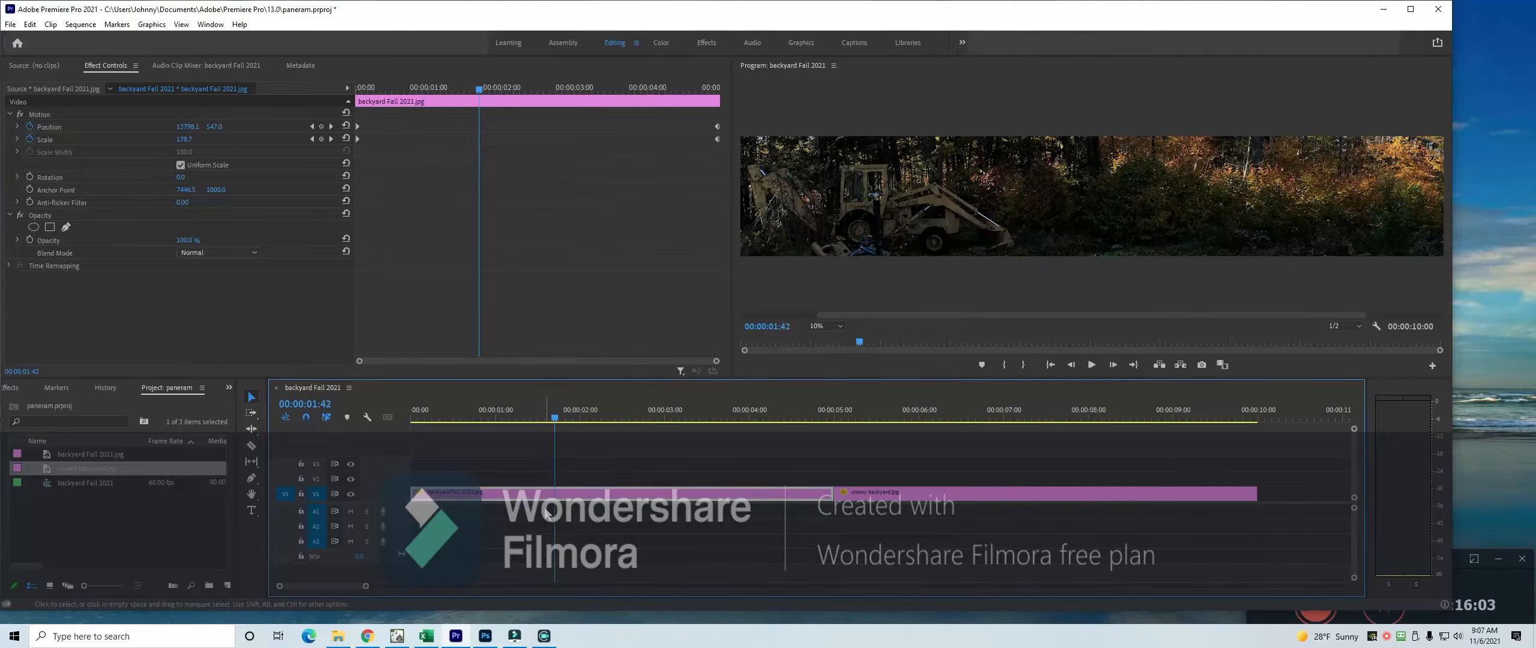
- Switch to Photoshop and resize the green summer backyard panorama proportionally to a height of 4000 pixels
left_click(485, 637)
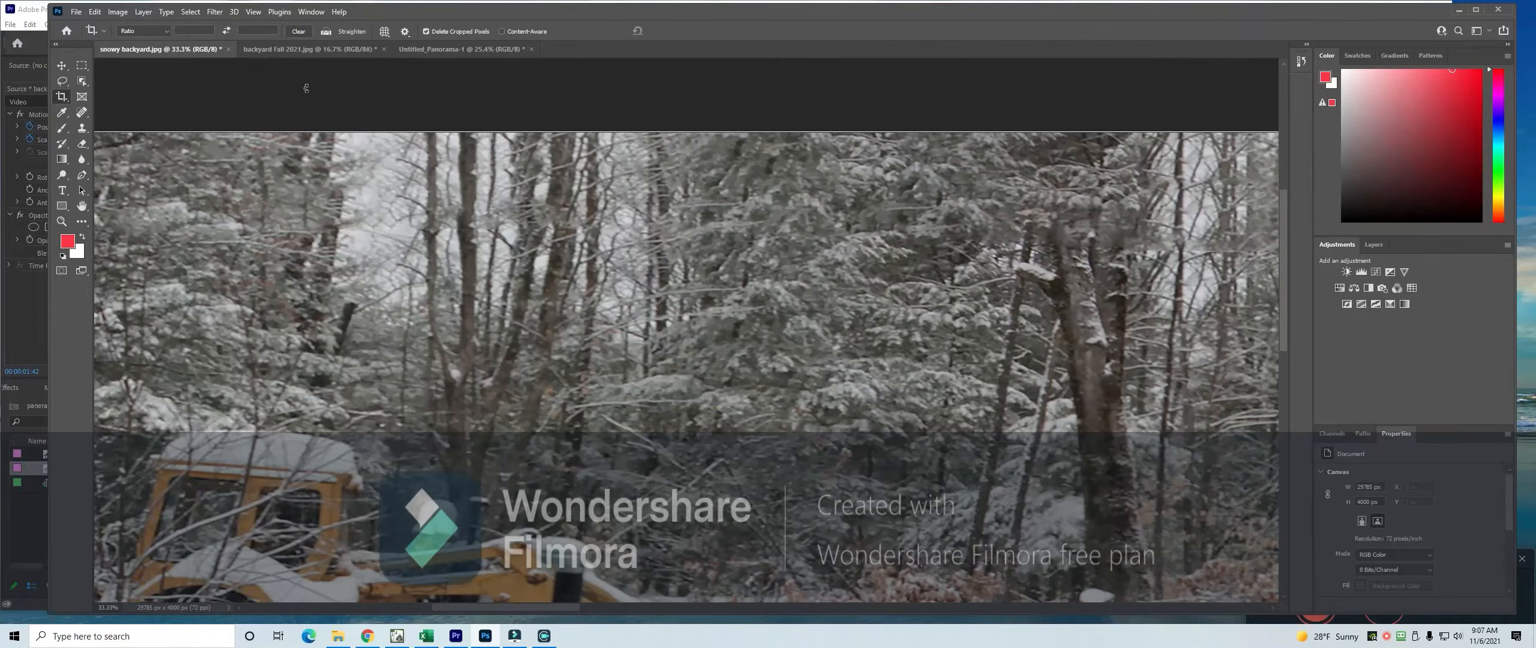
left_click(424, 55)
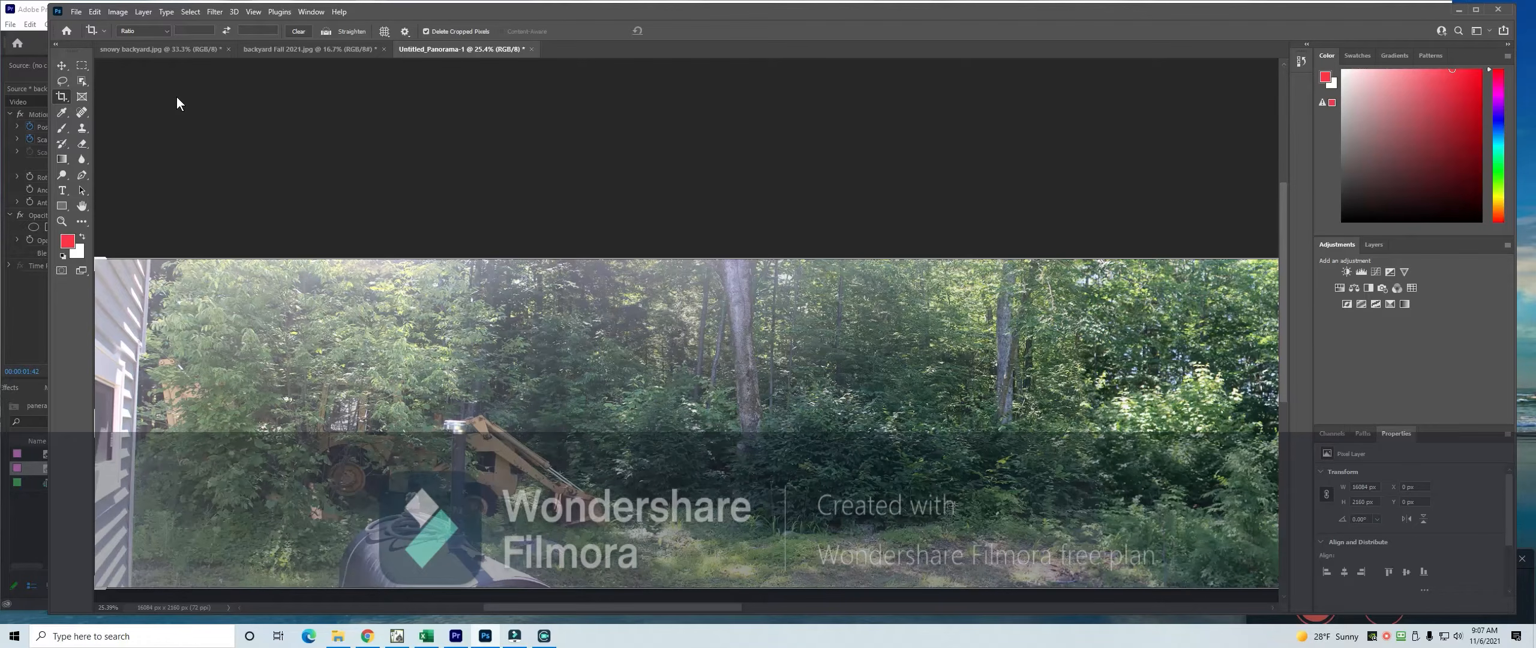
left_click(114, 14)
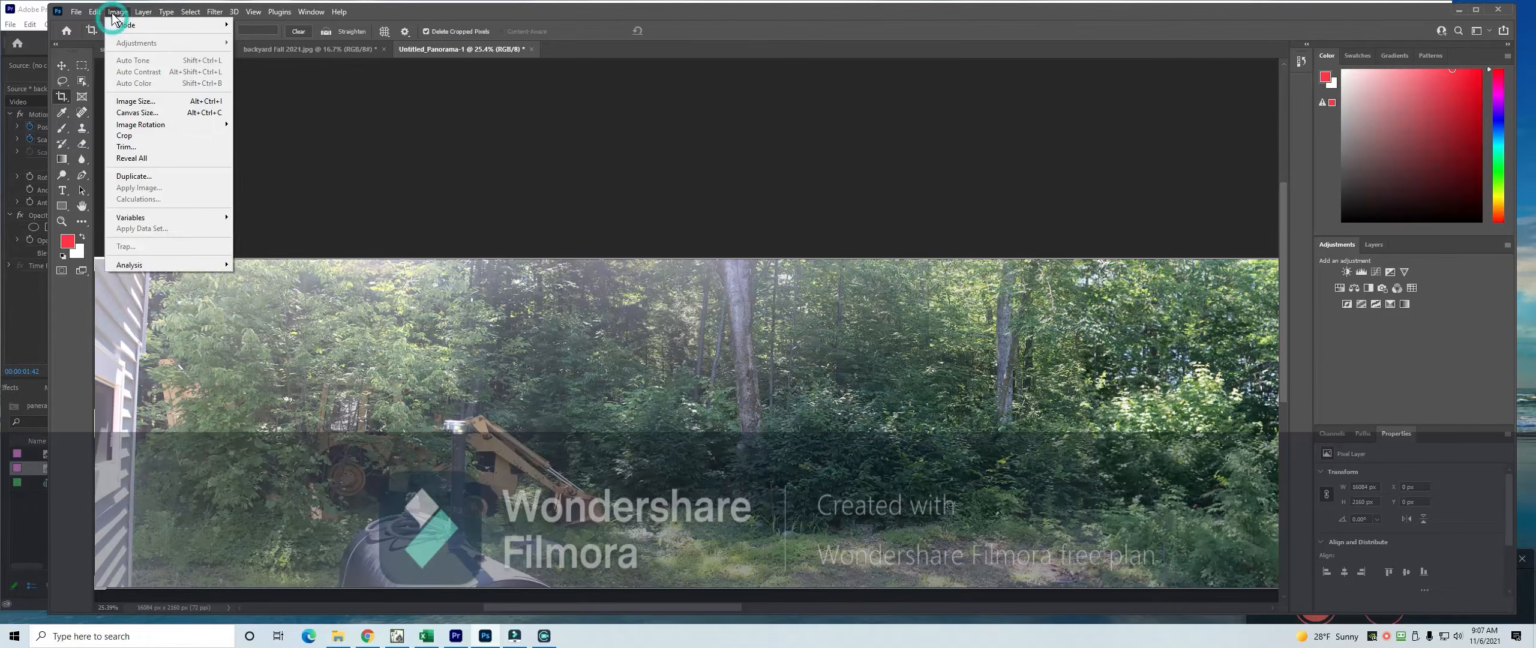
left_click(134, 101)
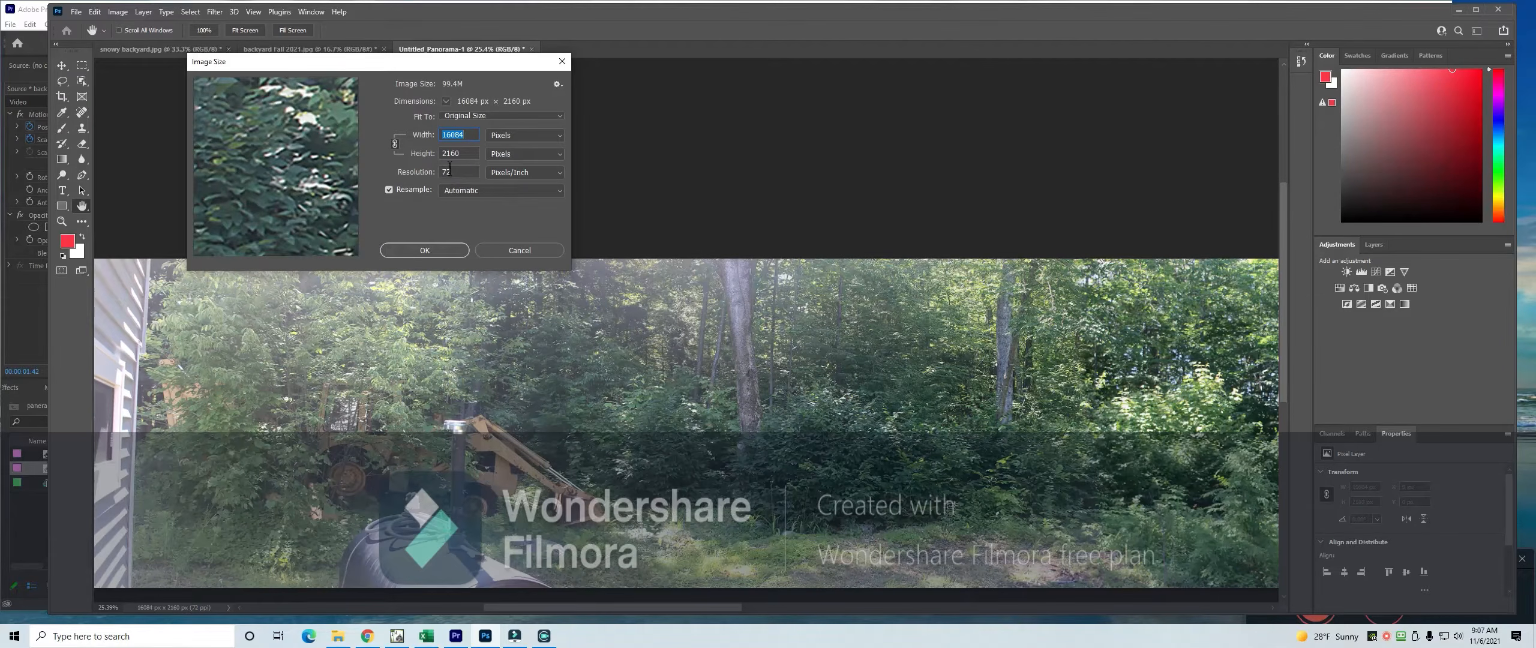
key("Tab")
type("4000")
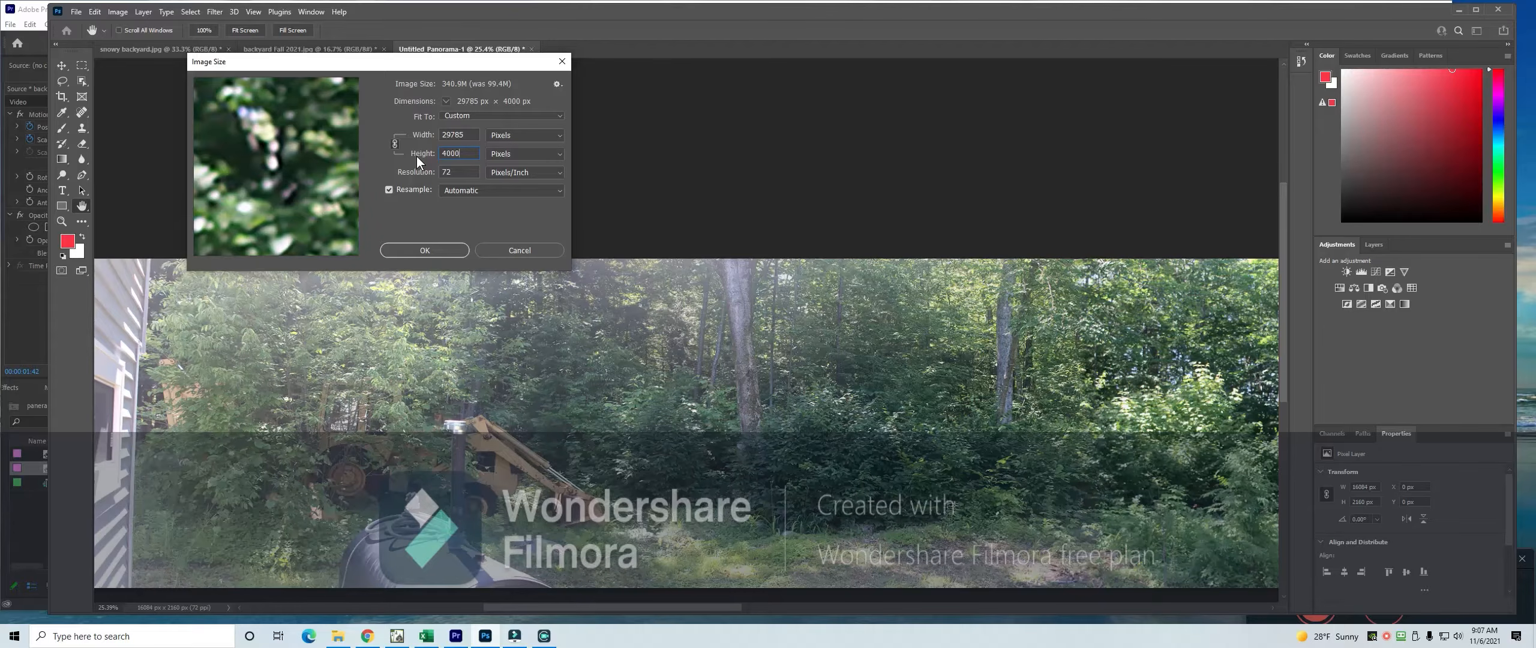
key("Return")
key("c")
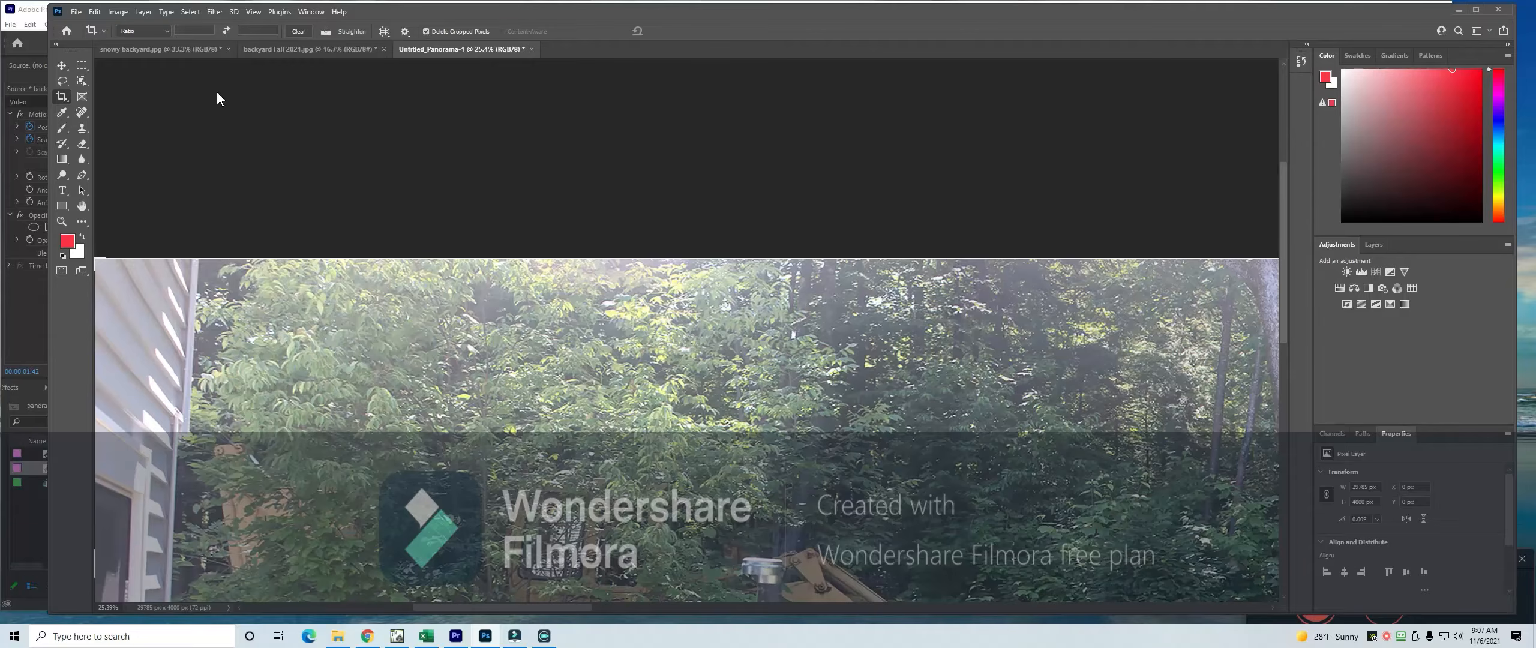
left_click(76, 12)
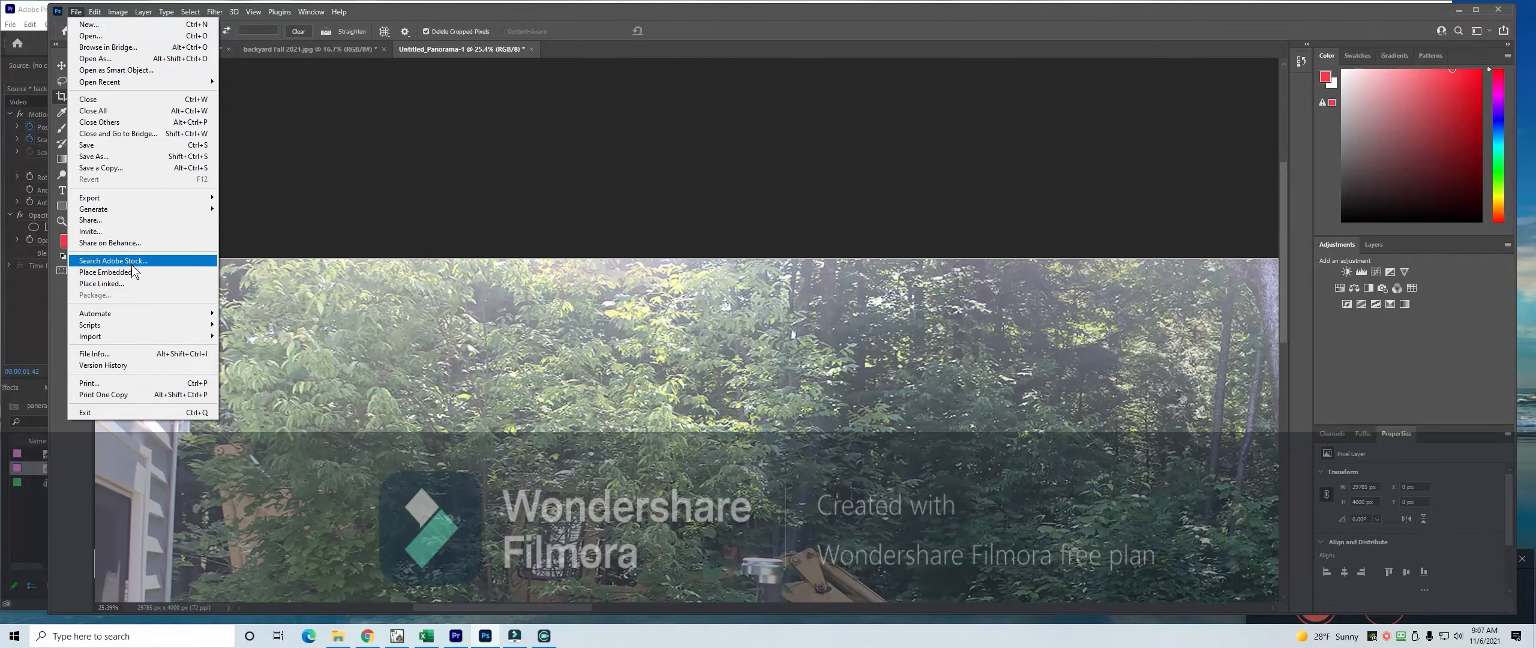
mouse_move(161, 197)
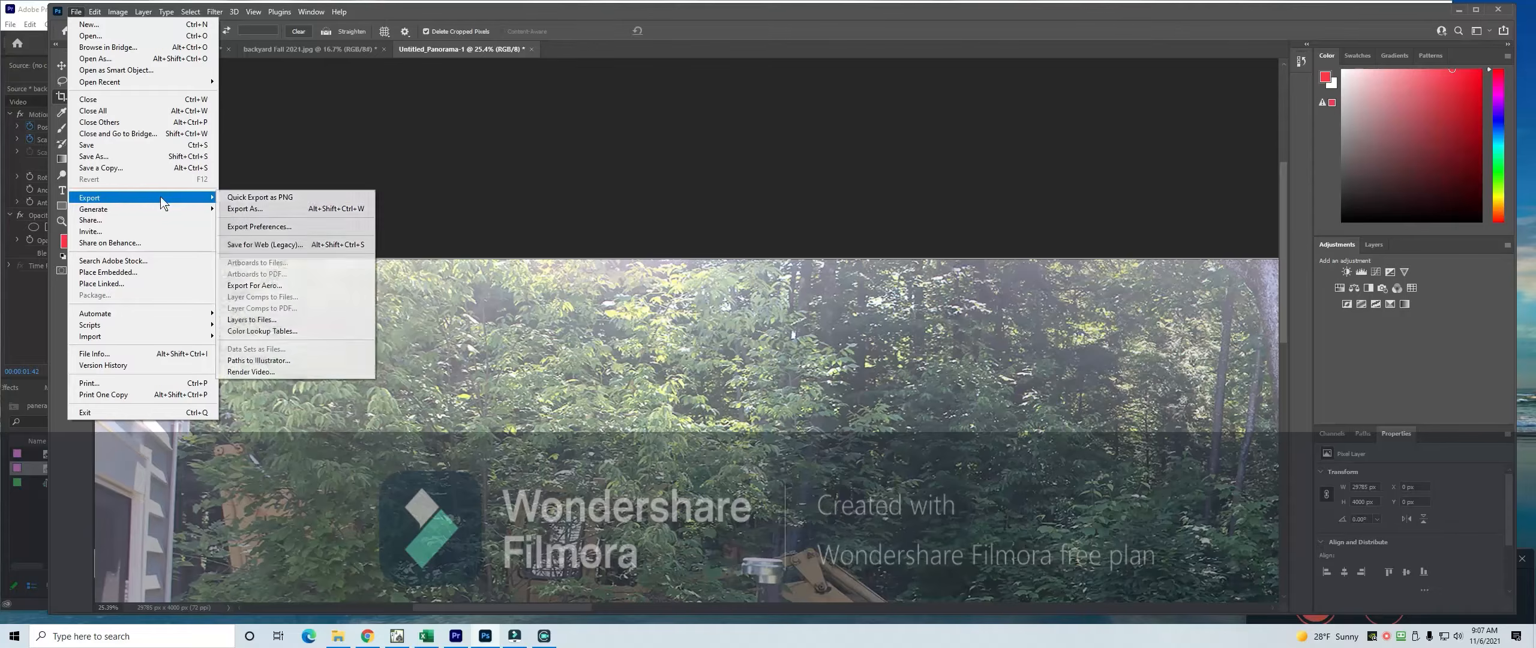
left_click(245, 208)
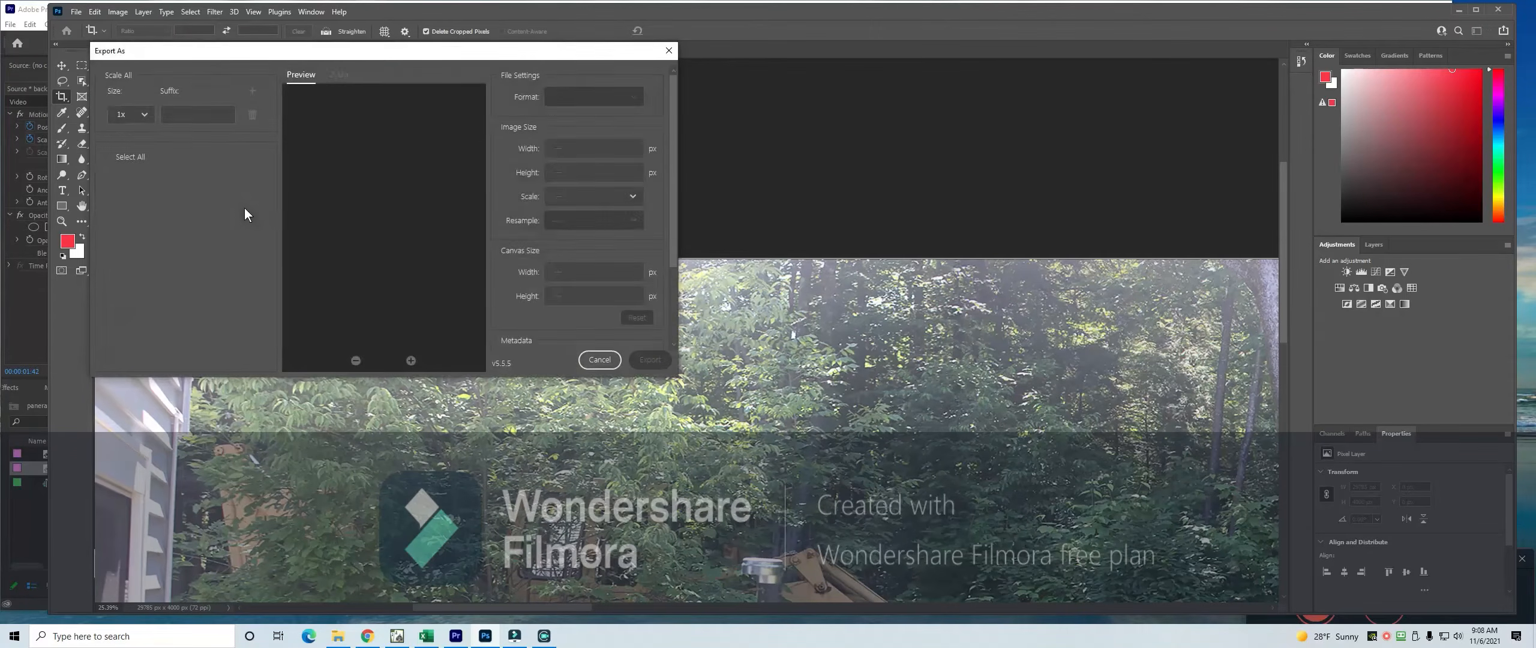
left_click(633, 121)
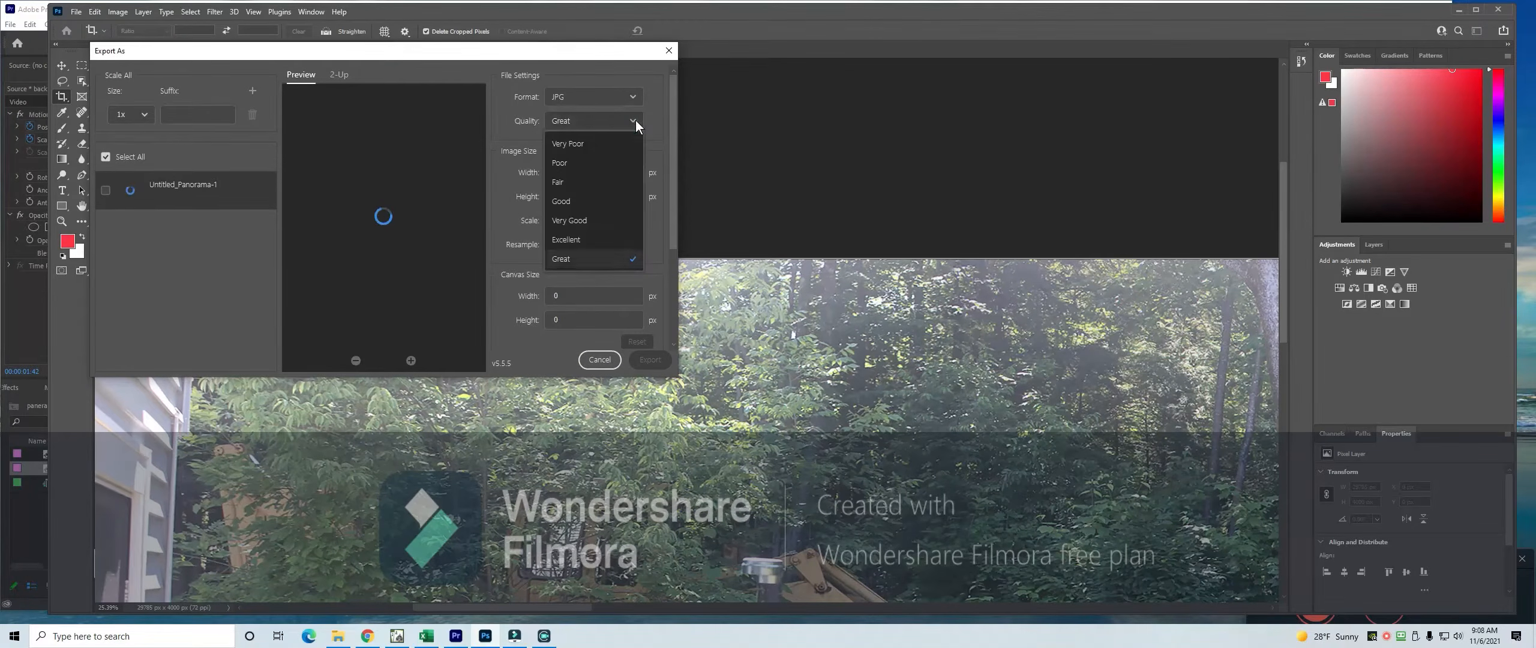
left_click(578, 267)
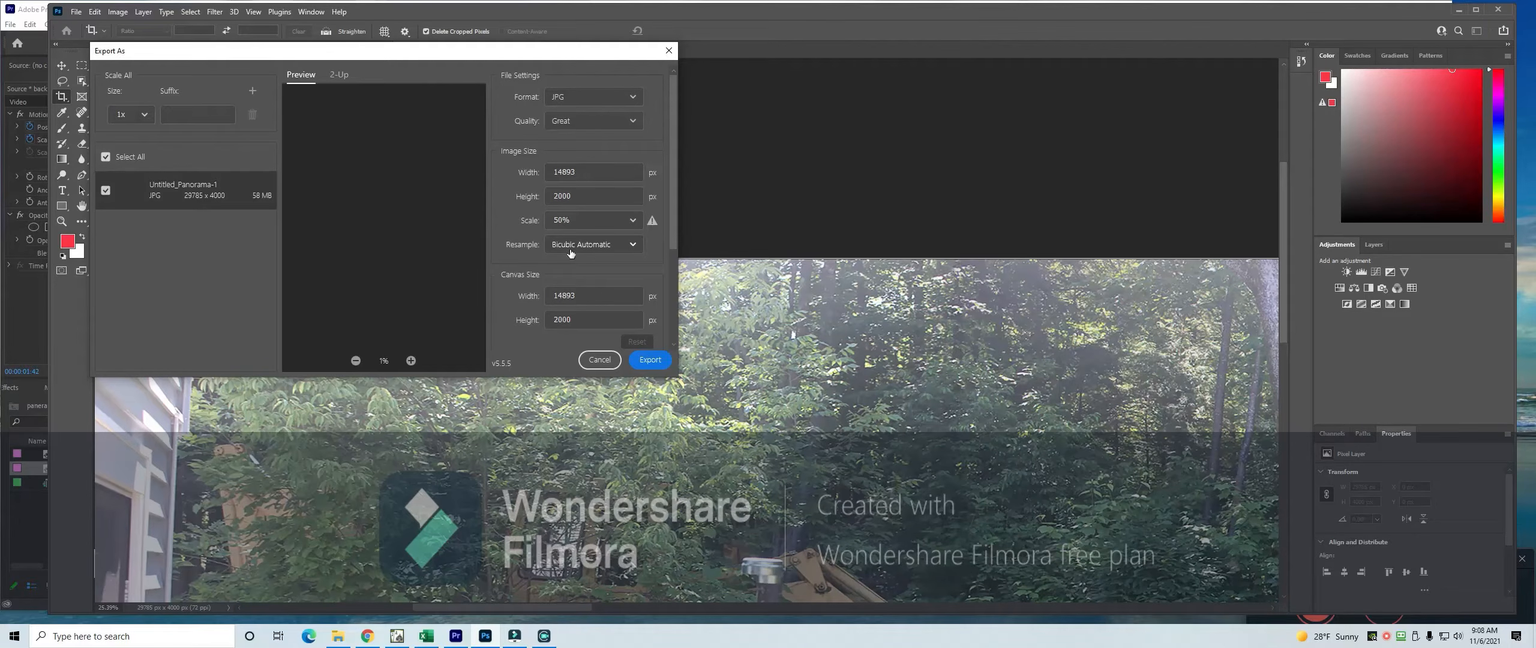
left_click(579, 291)
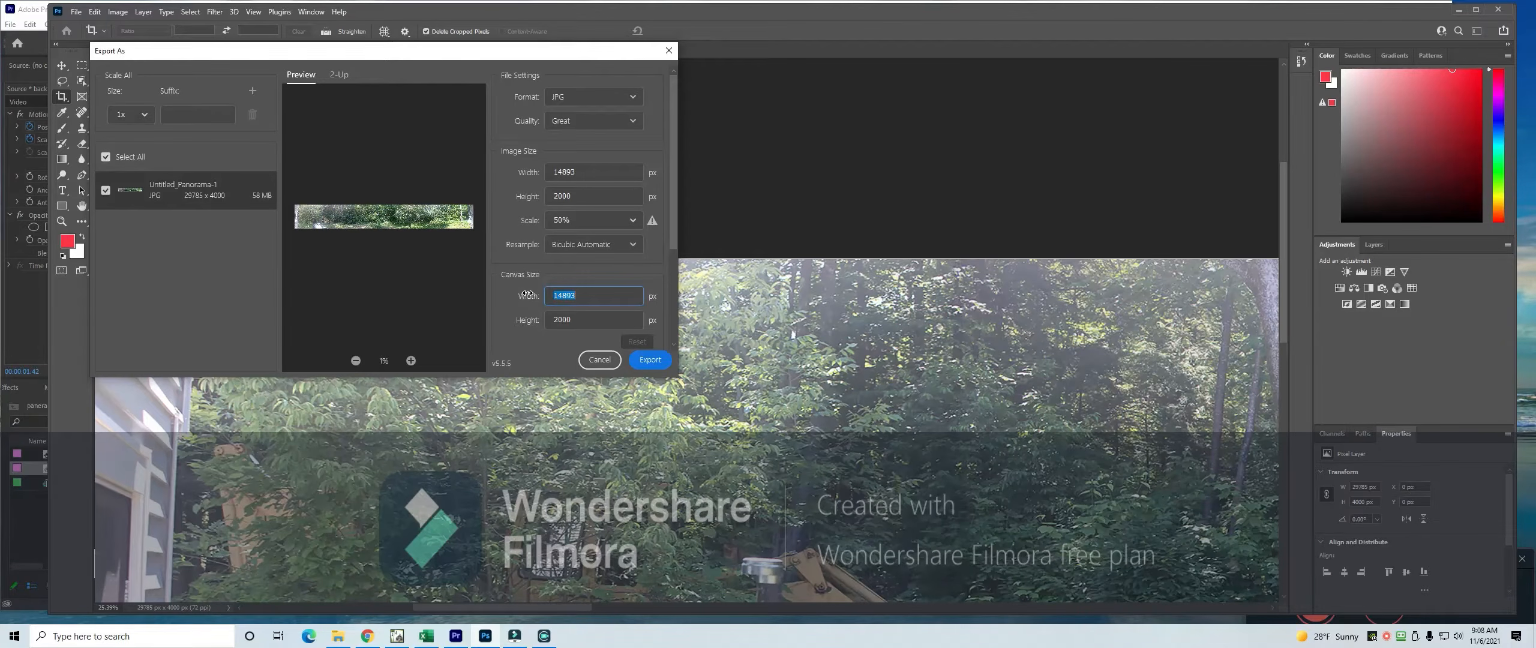
type("29785")
key("Tab")
type("4")
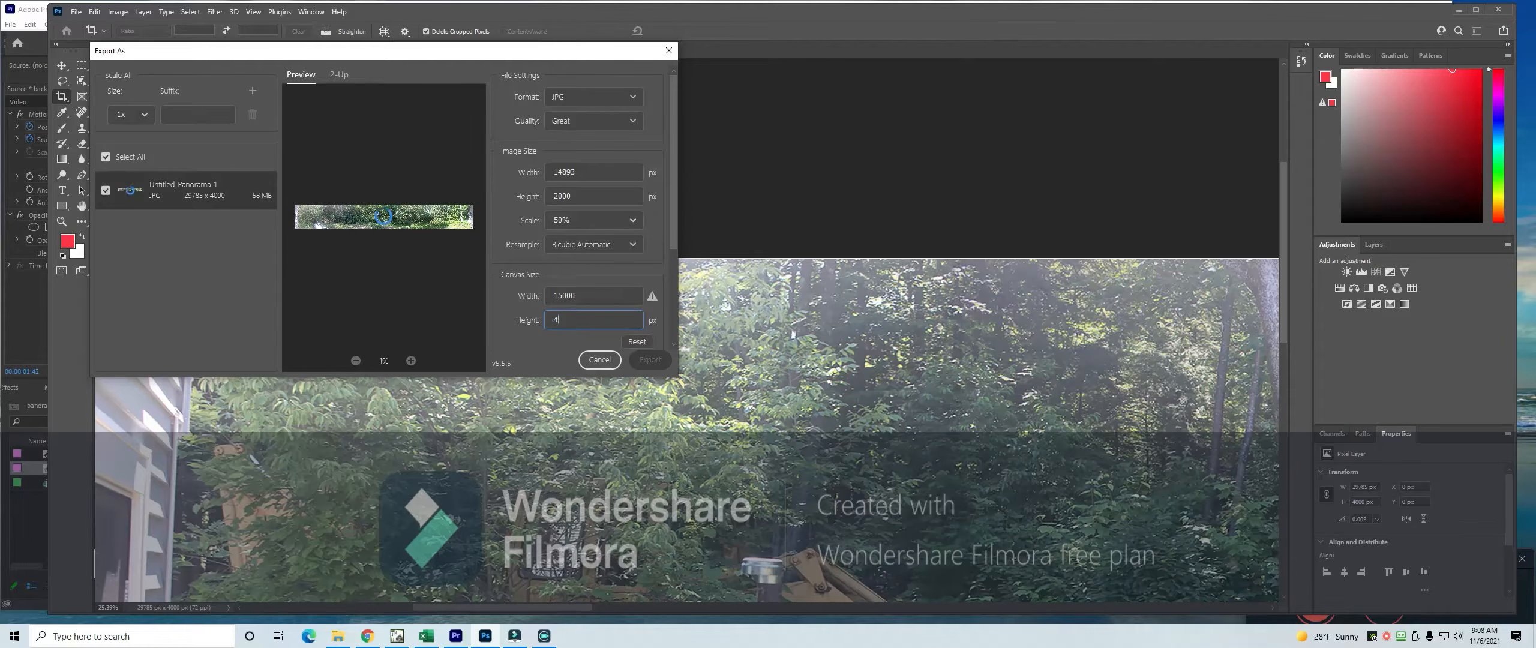
type("000")
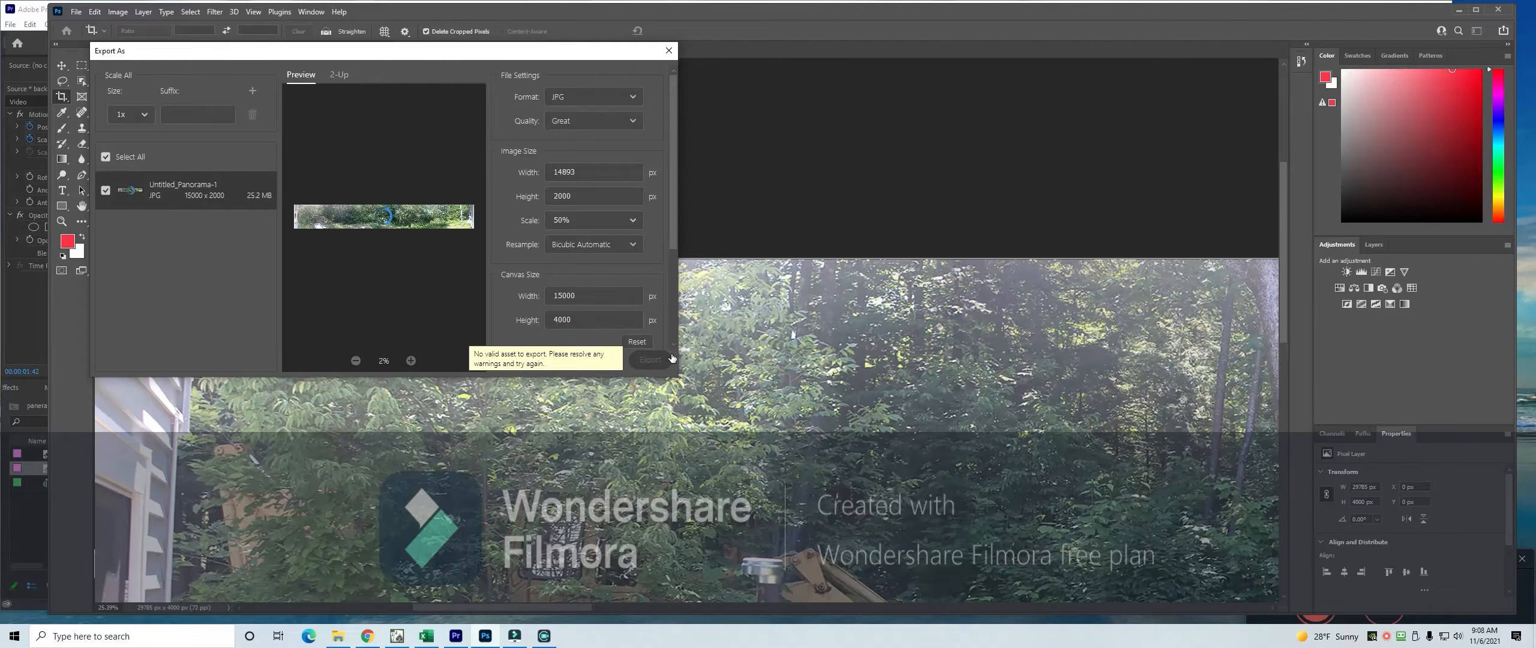
double_click(592, 295)
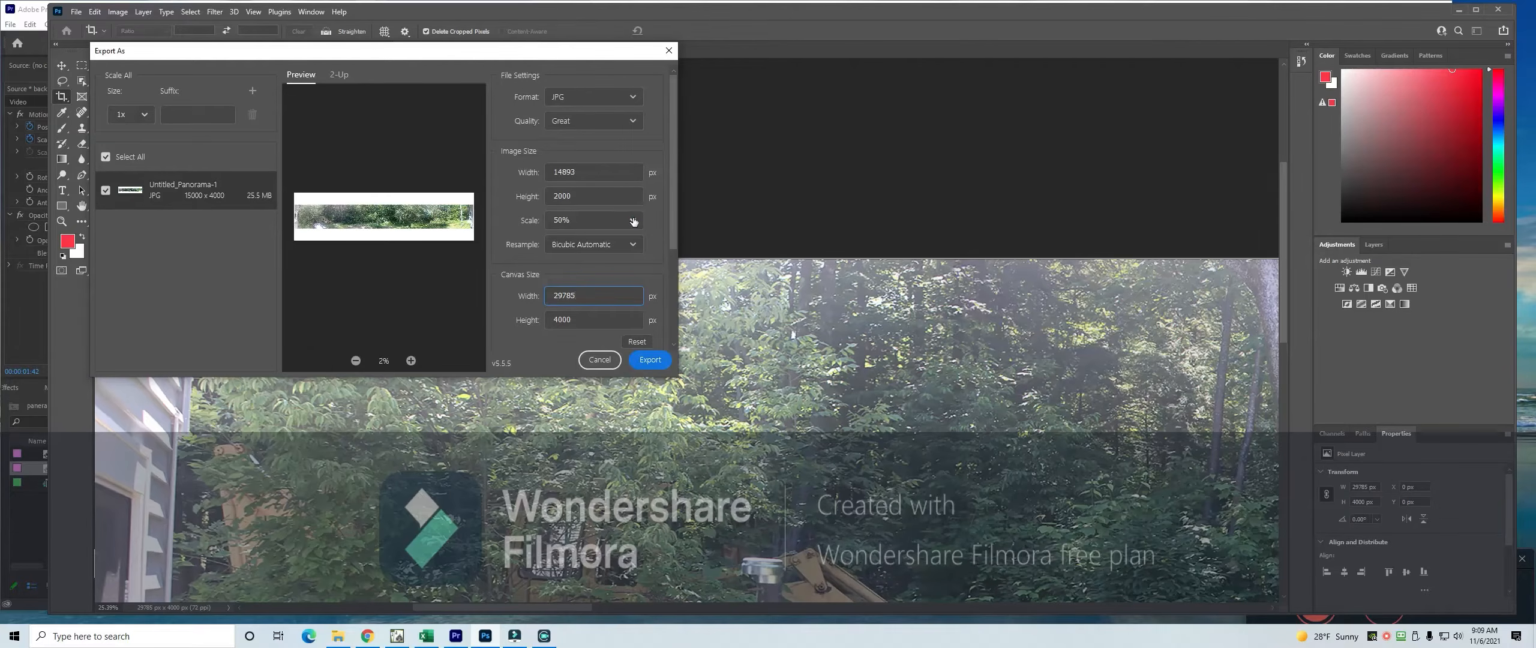
left_click(634, 222)
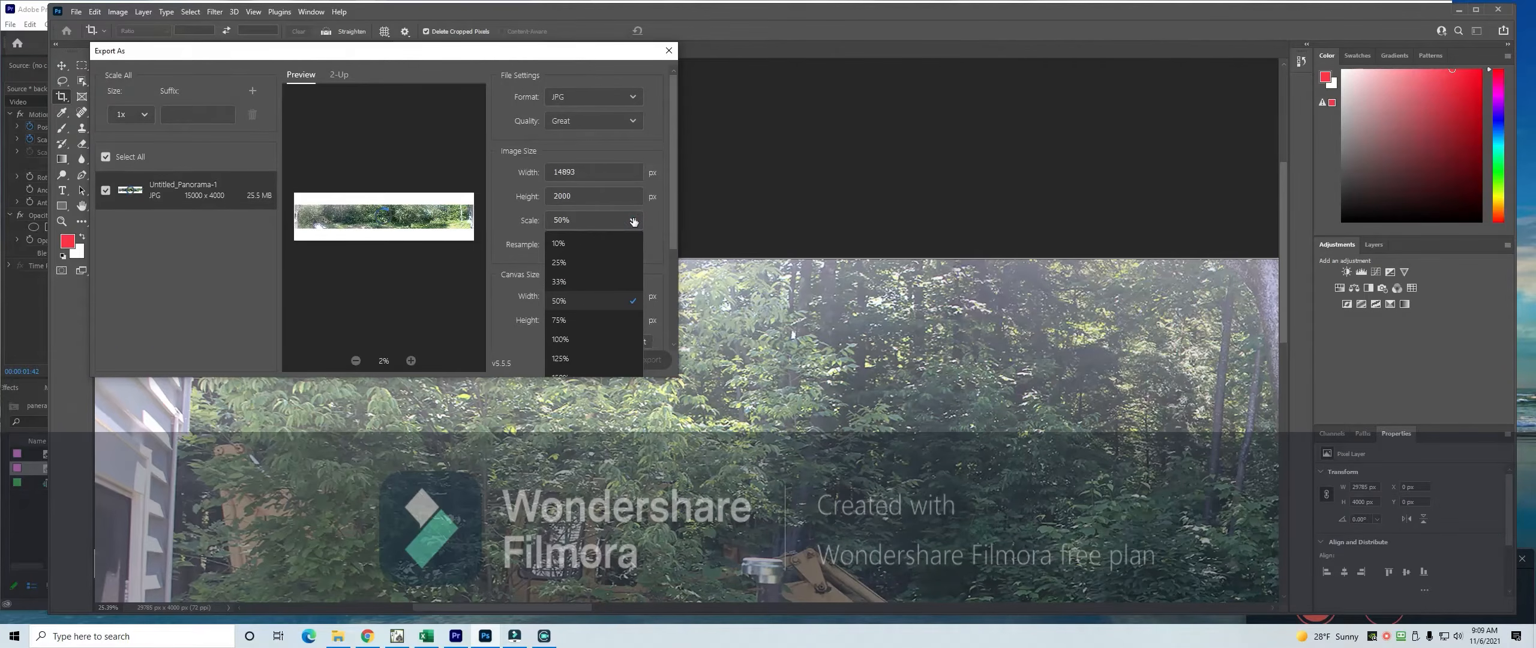
left_click(573, 340)
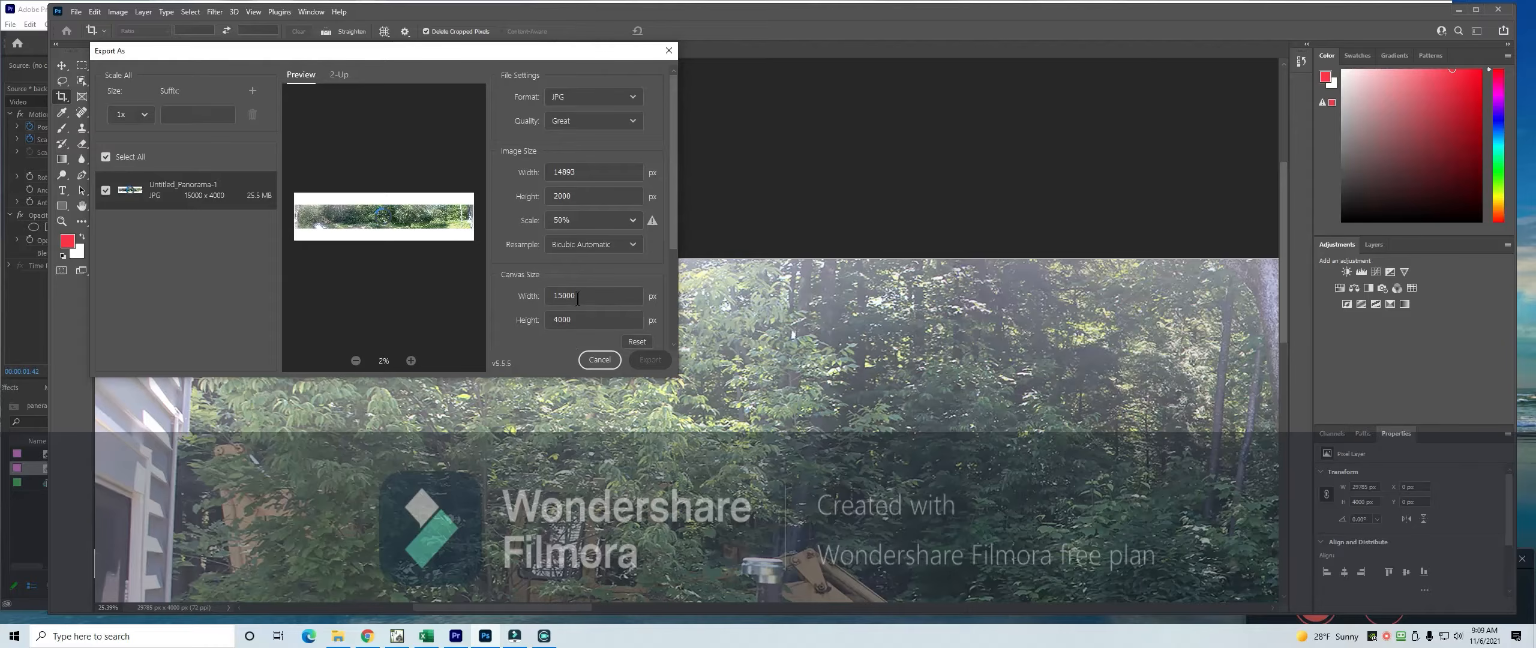
left_click(593, 358)
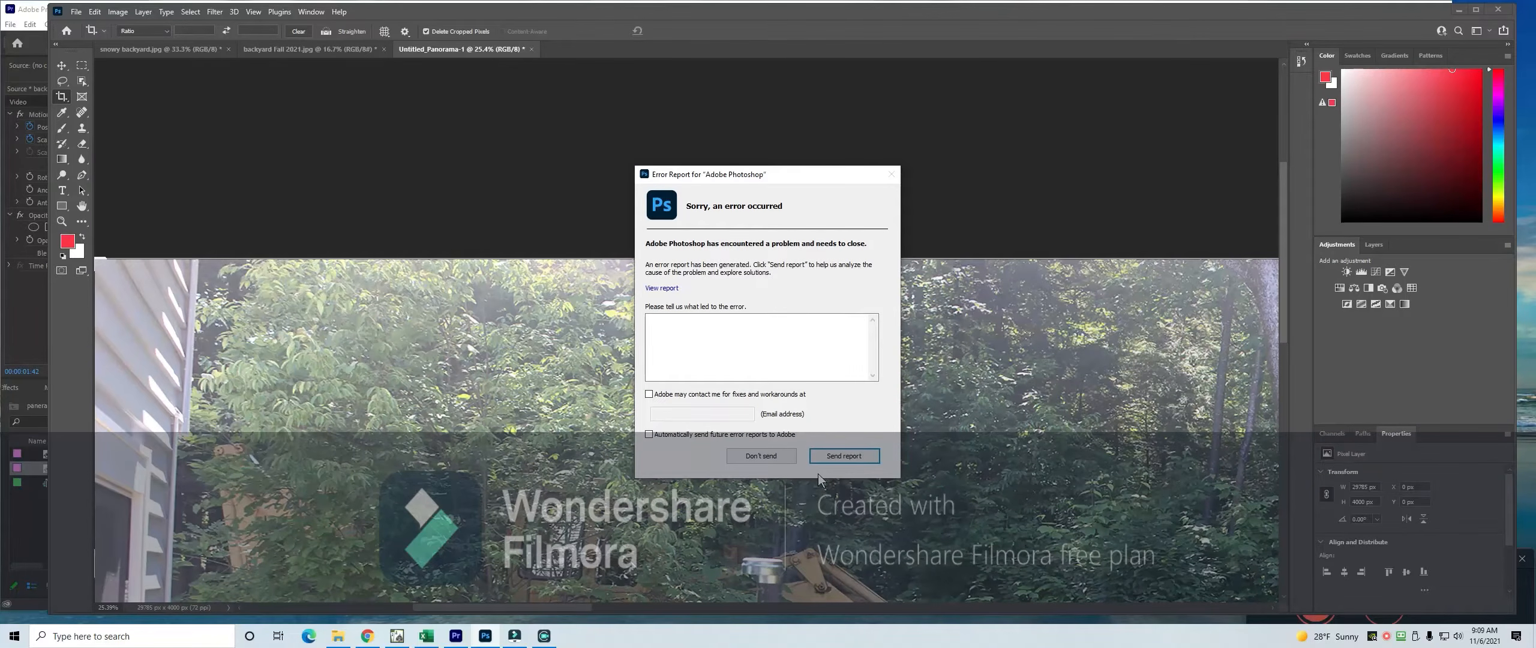
- Dismiss the Photoshop error report without sending it and relaunch Adobe Photoshop 2021
left_click(772, 459)
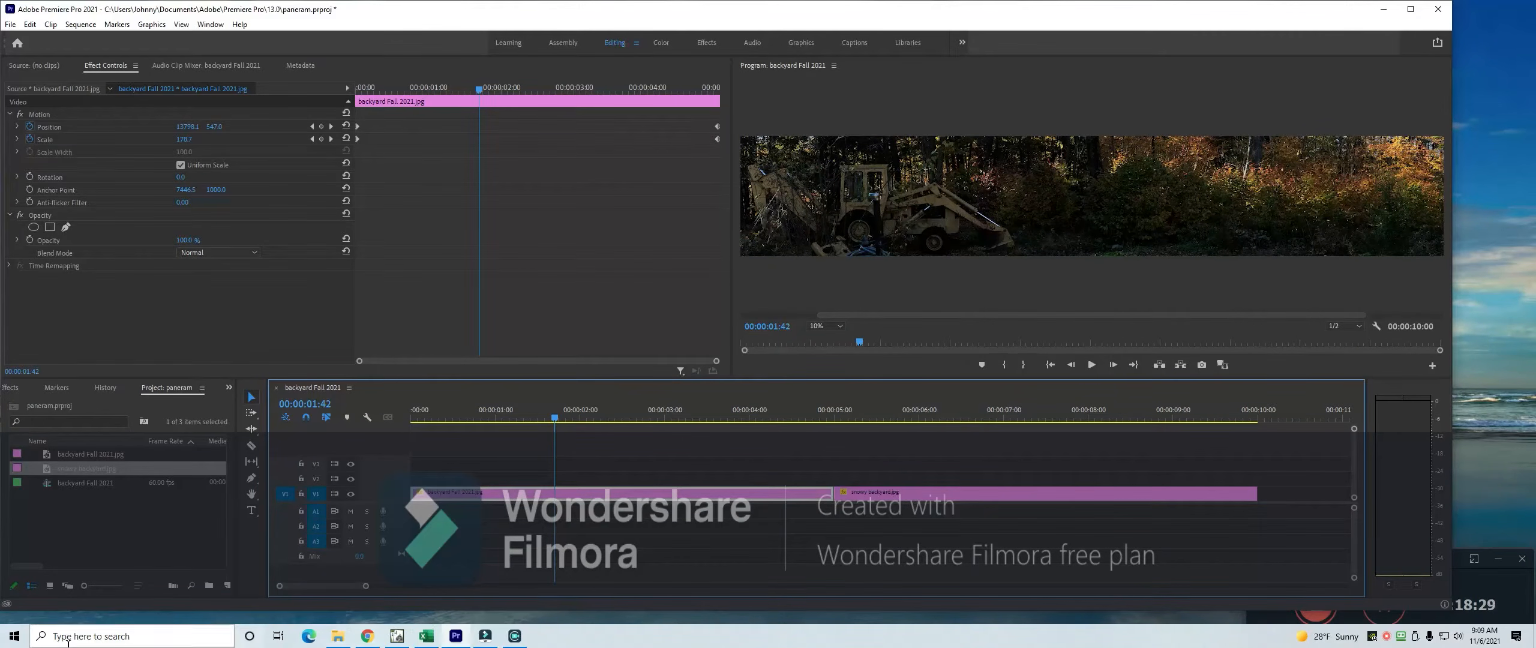
left_click(15, 637)
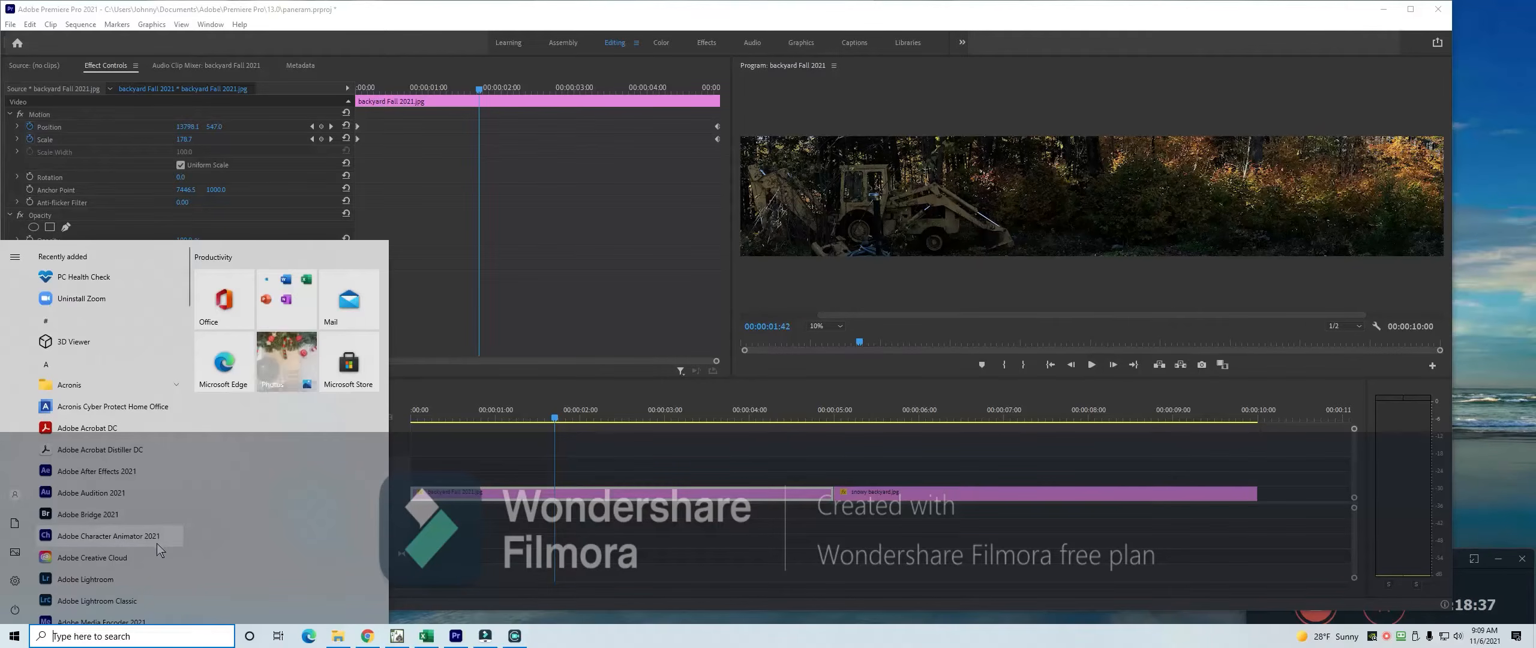
scroll(175, 538, "down", 1)
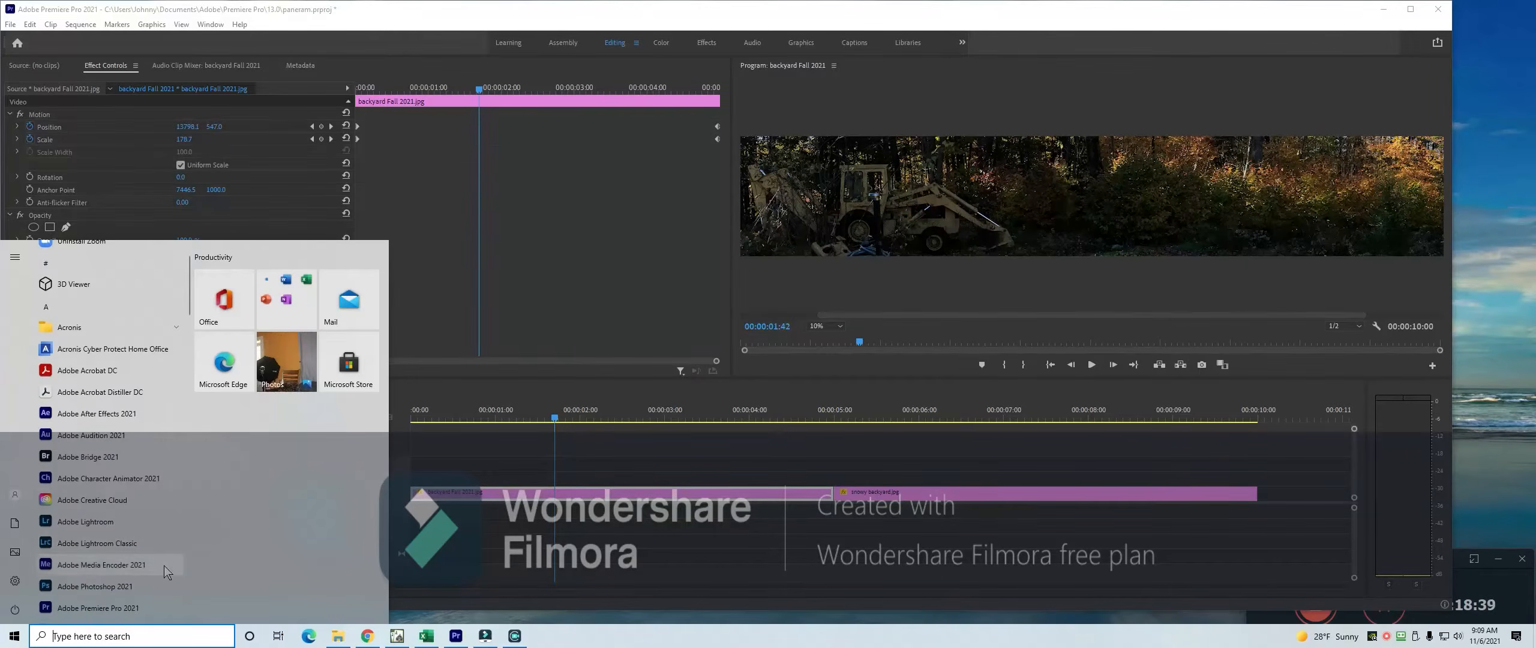
left_click(110, 588)
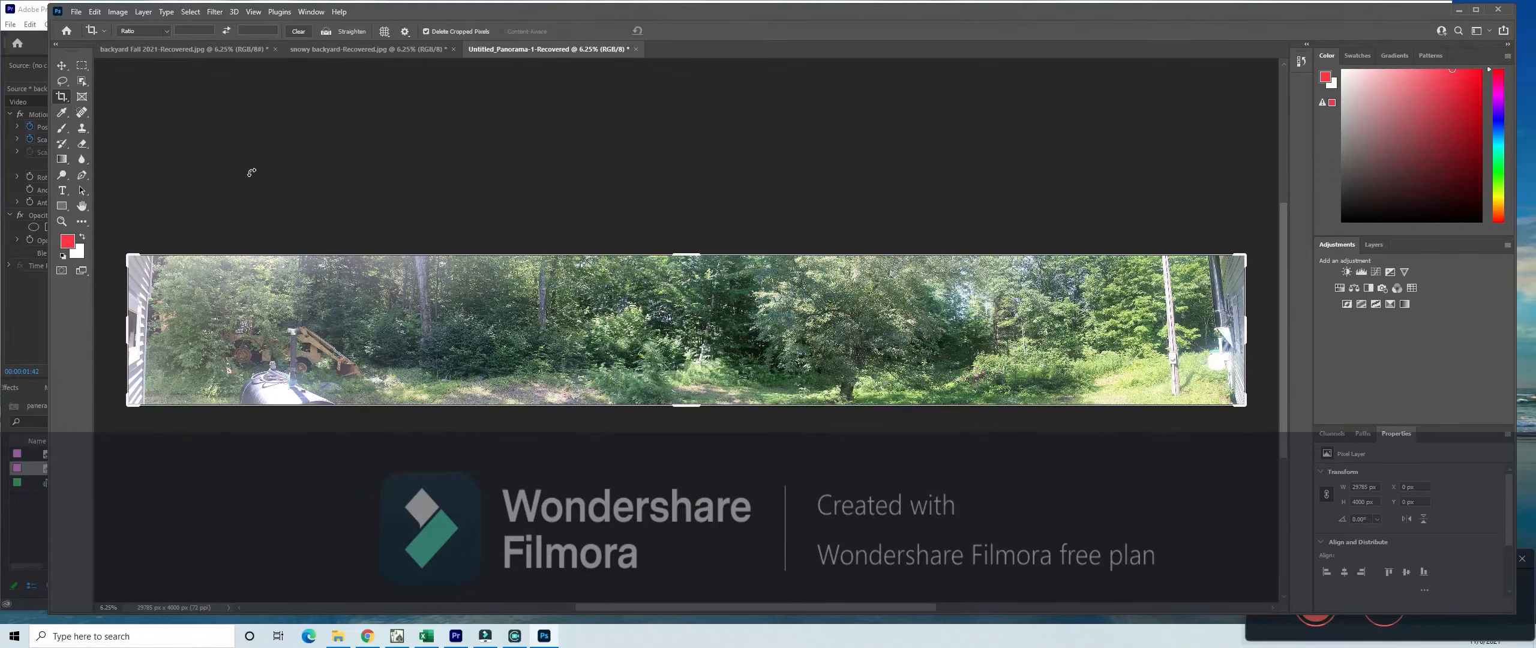
- Check the recovered summer panorama's image size and set up its export as a JPG at Great quality
left_click(115, 13)
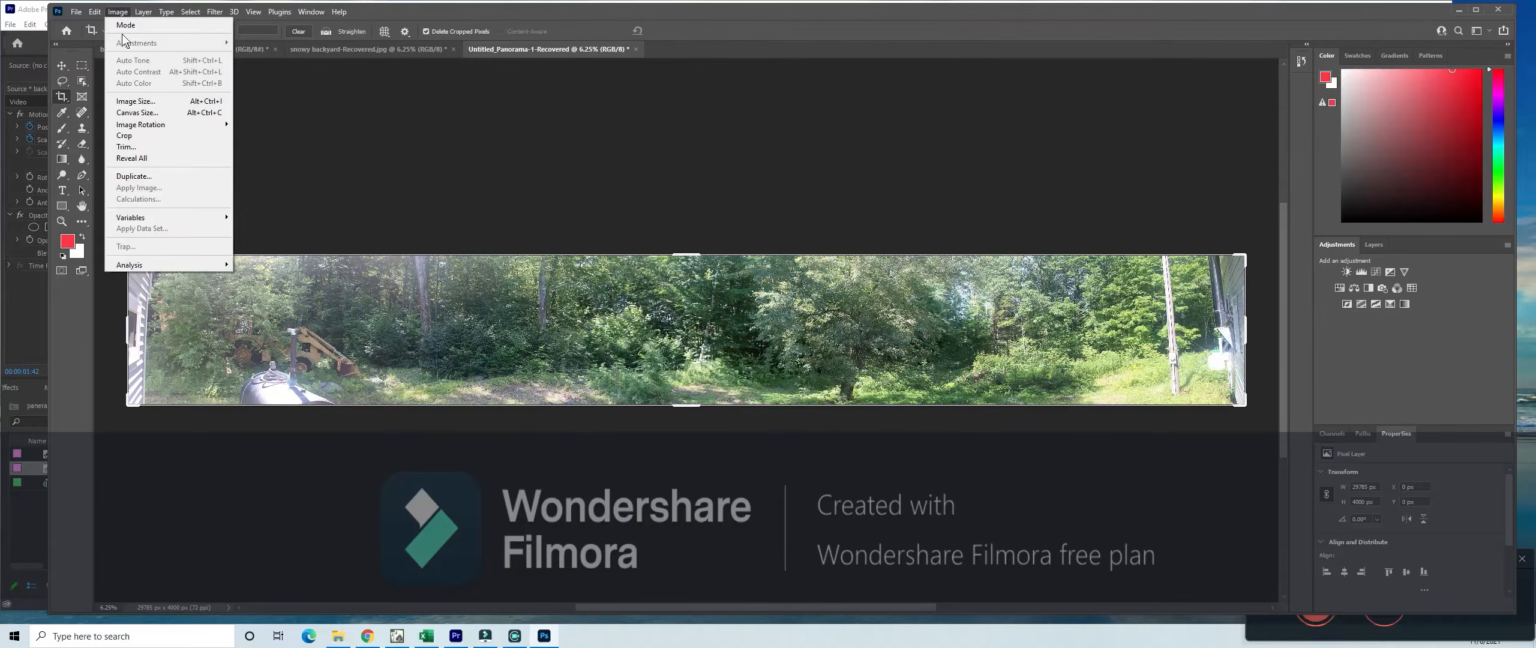
left_click(131, 99)
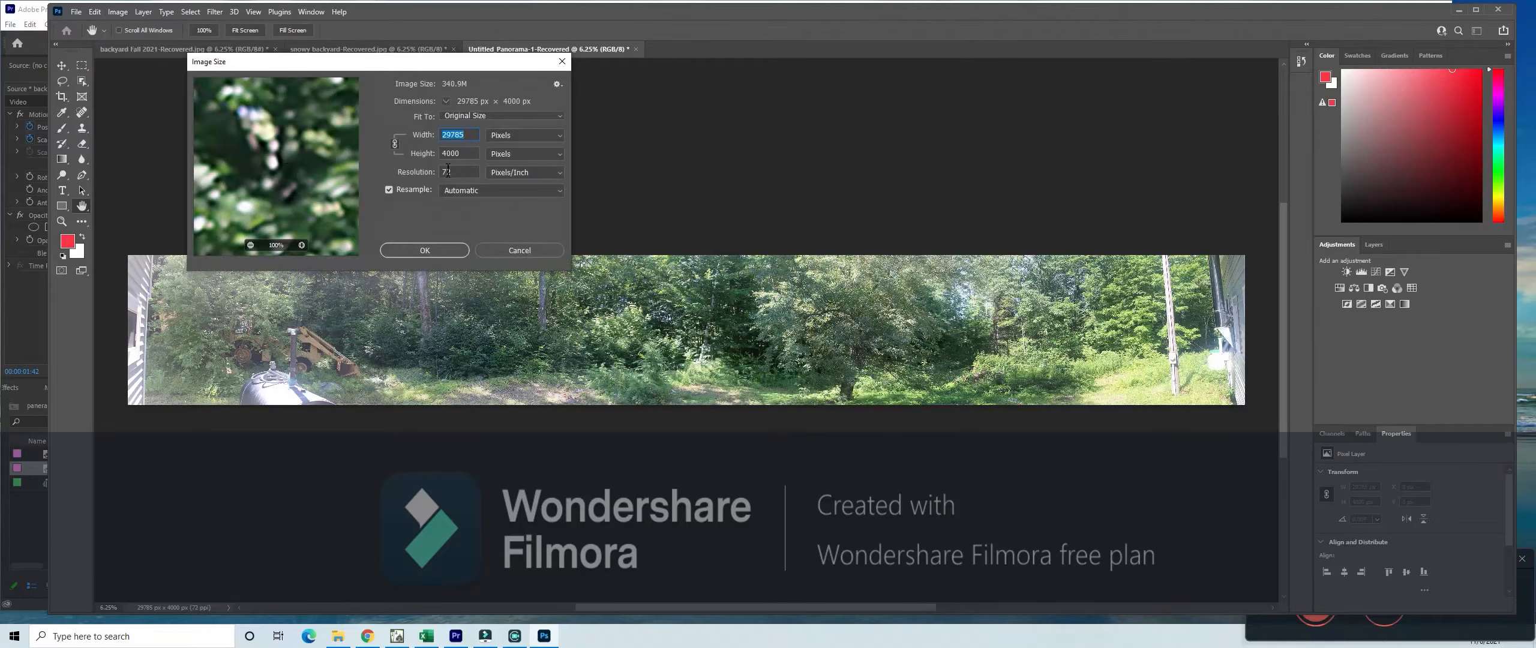
left_click(517, 248)
key("c")
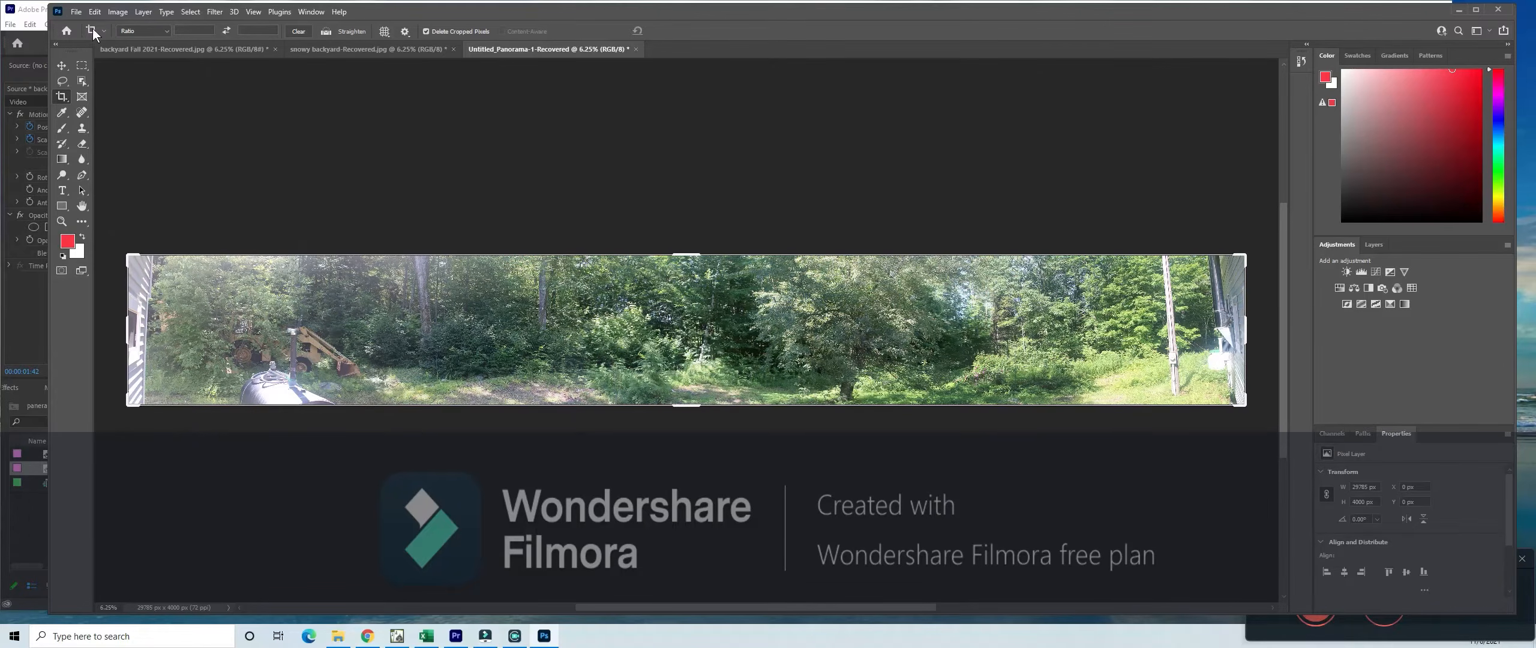
left_click(75, 13)
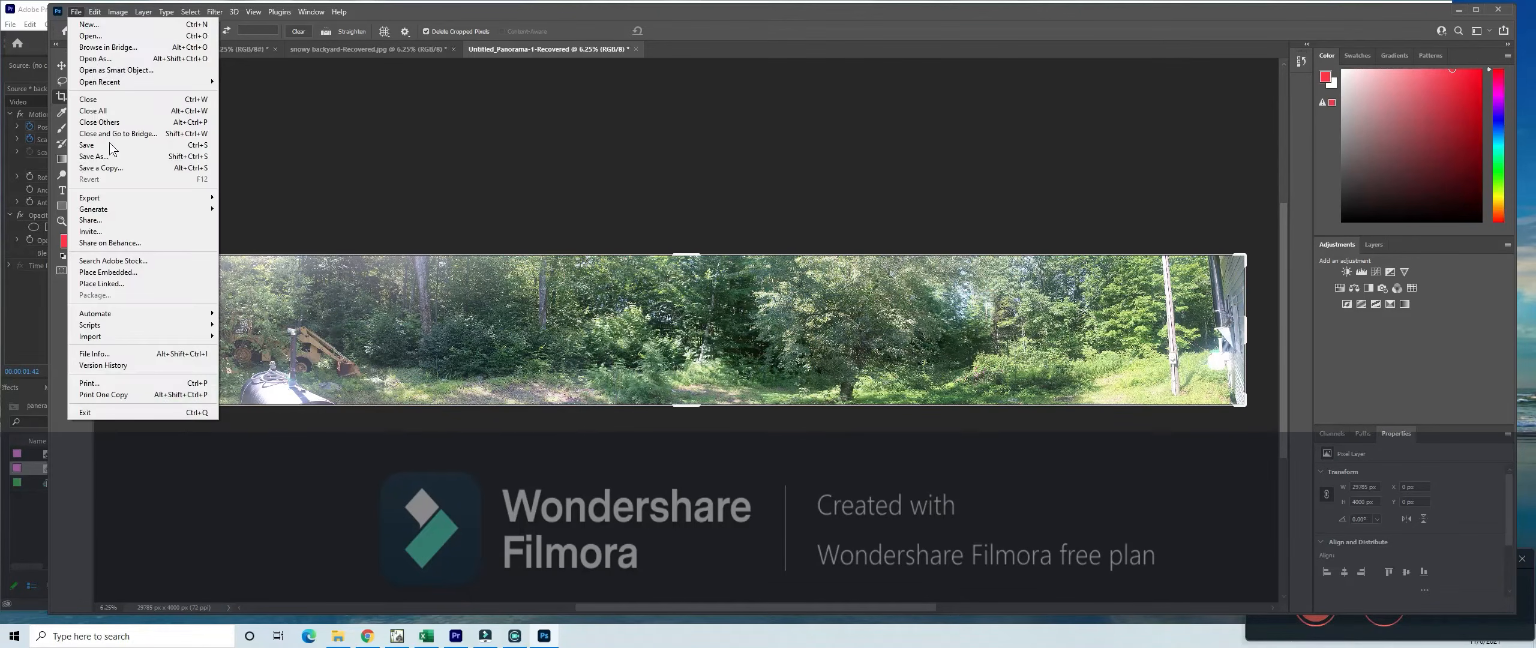
mouse_move(217, 202)
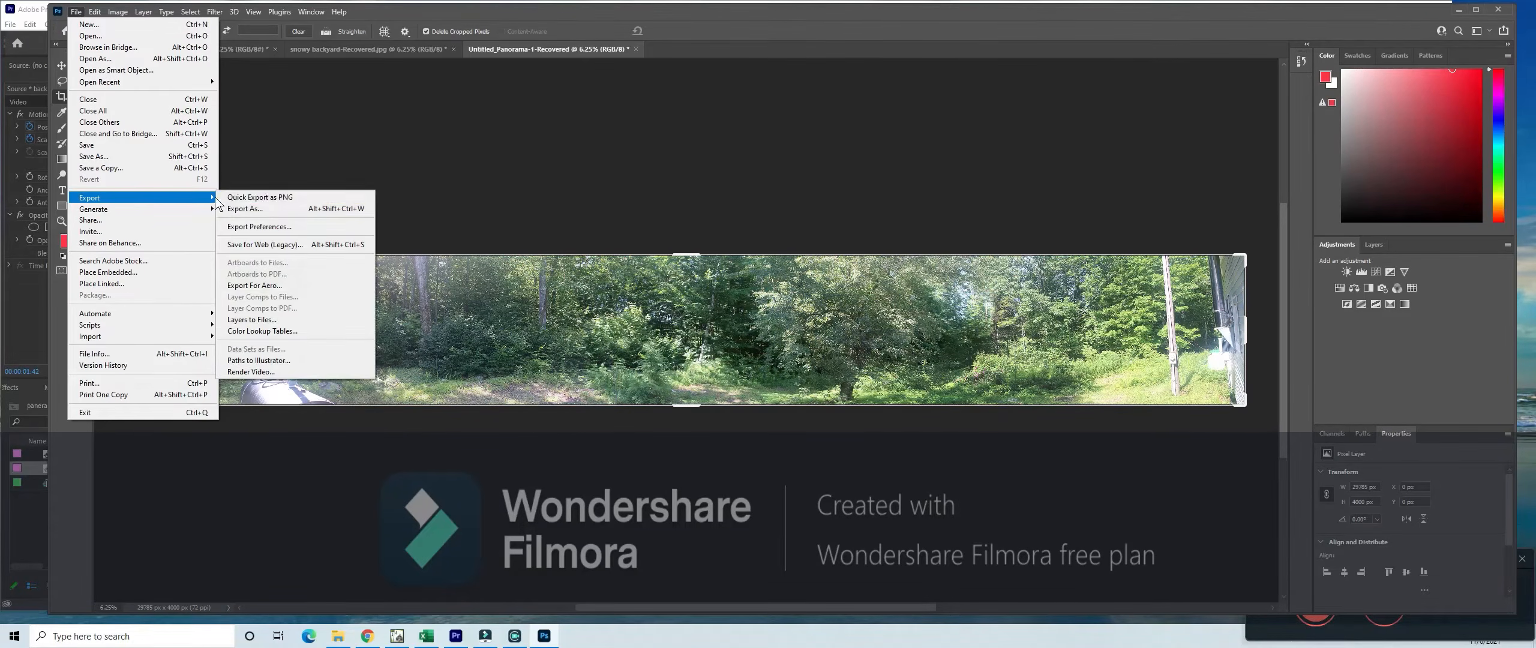
left_click(247, 209)
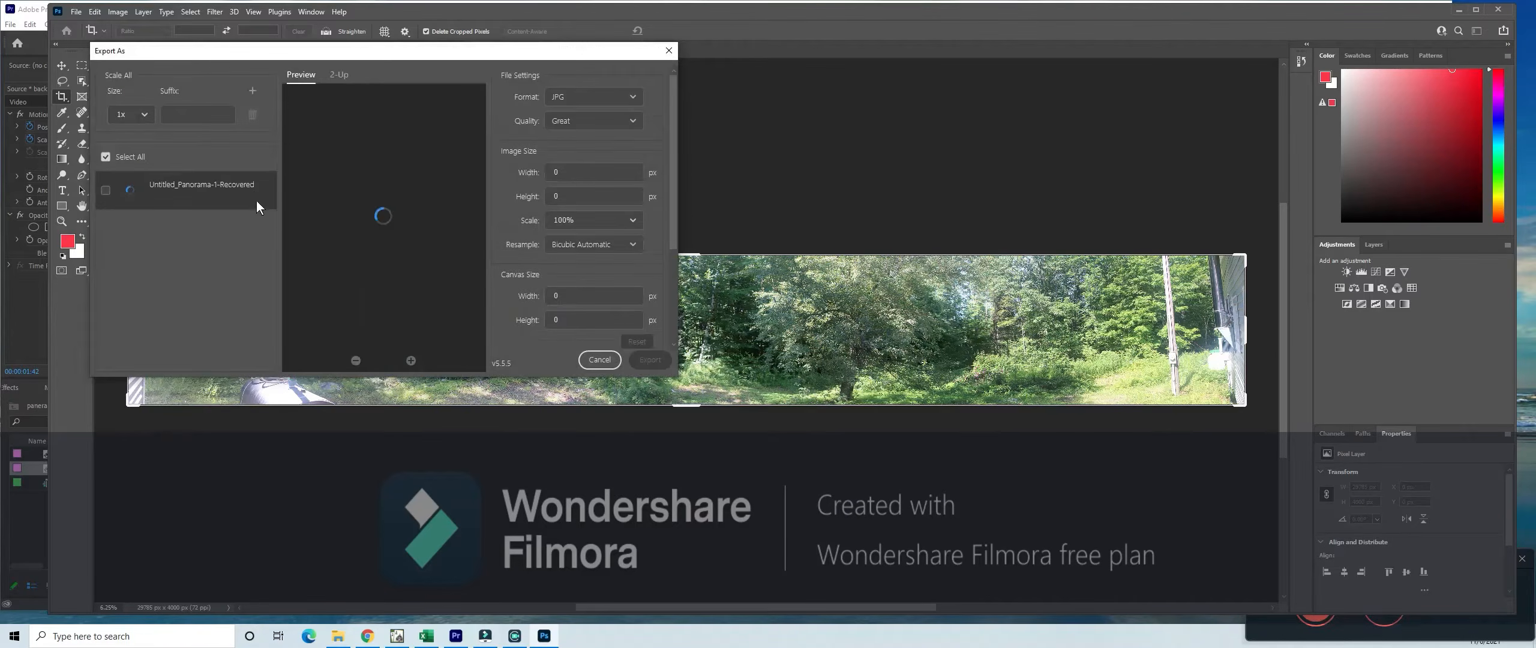
left_click(630, 123)
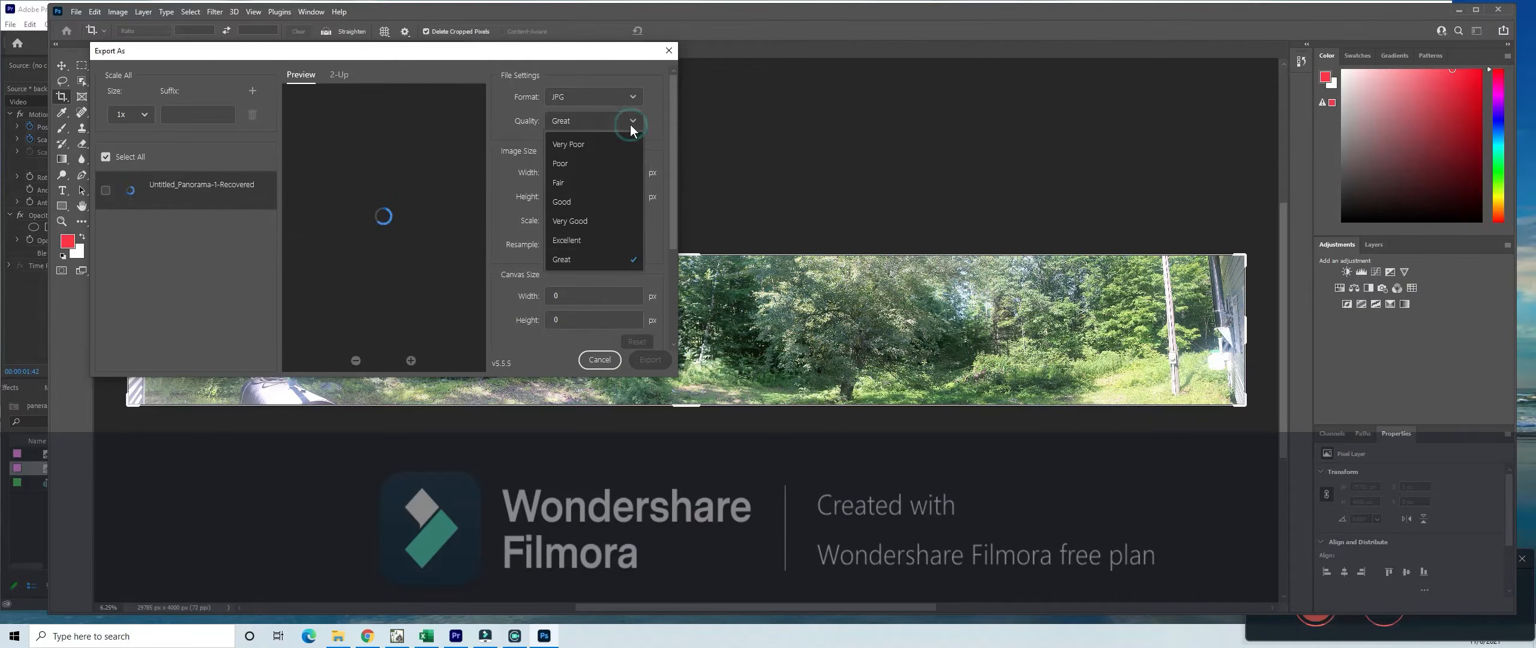
left_click(595, 260)
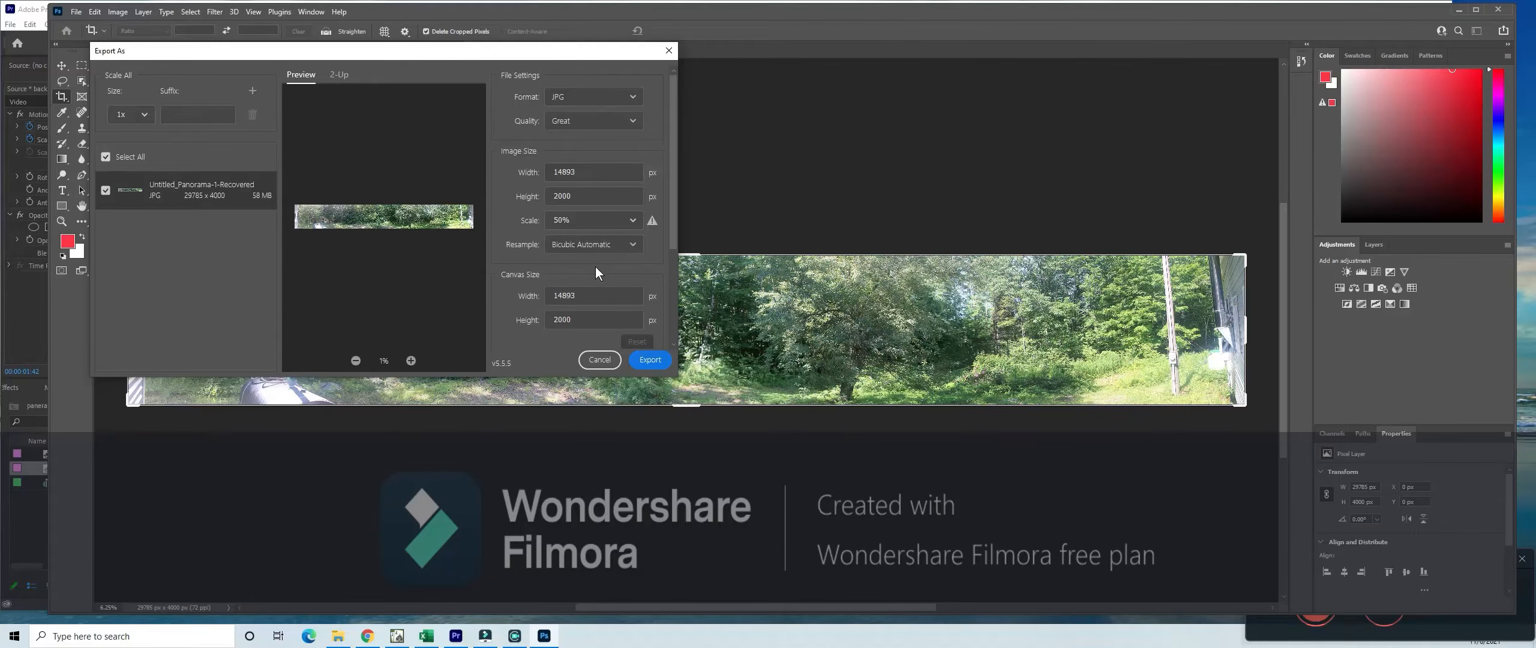
- Export the summer panorama at 14893 by 2000 pixels to the Pictures folder, overwriting Summer backyard.jpg
left_click(648, 361)
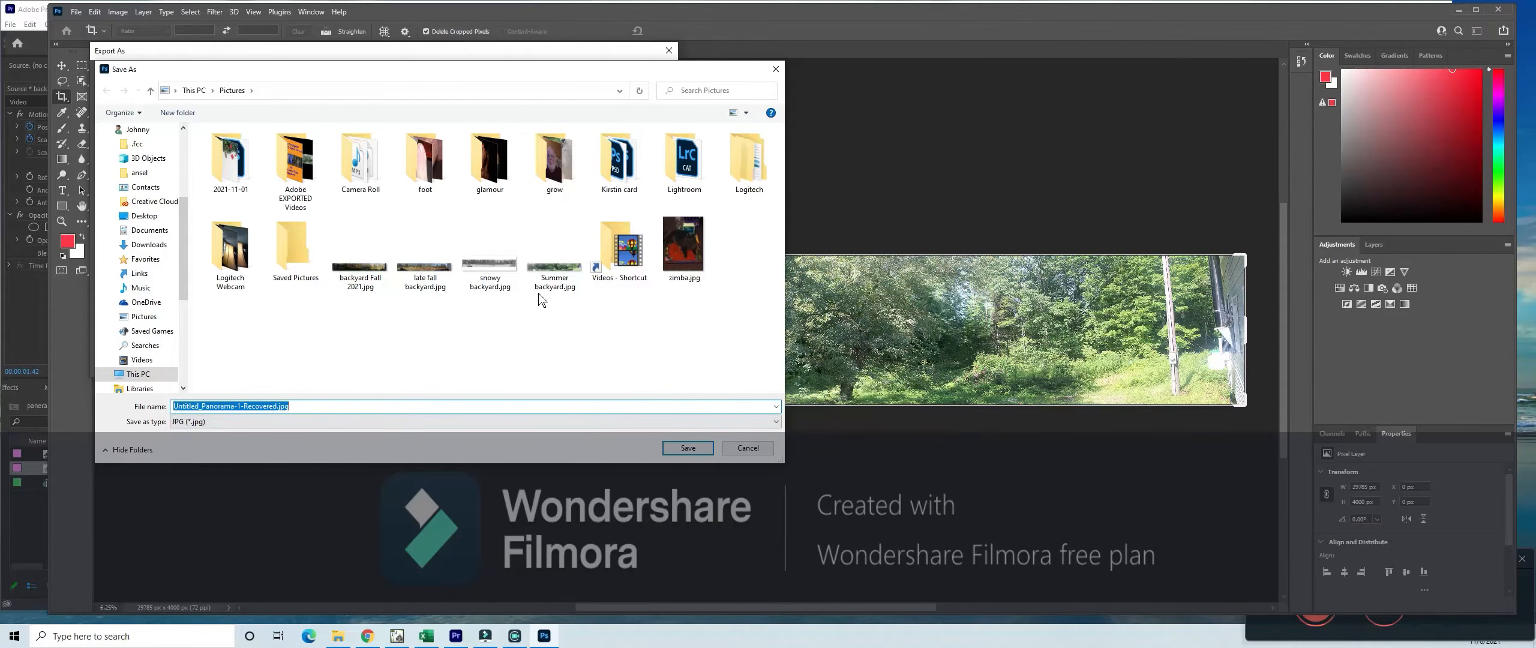
left_click(547, 271)
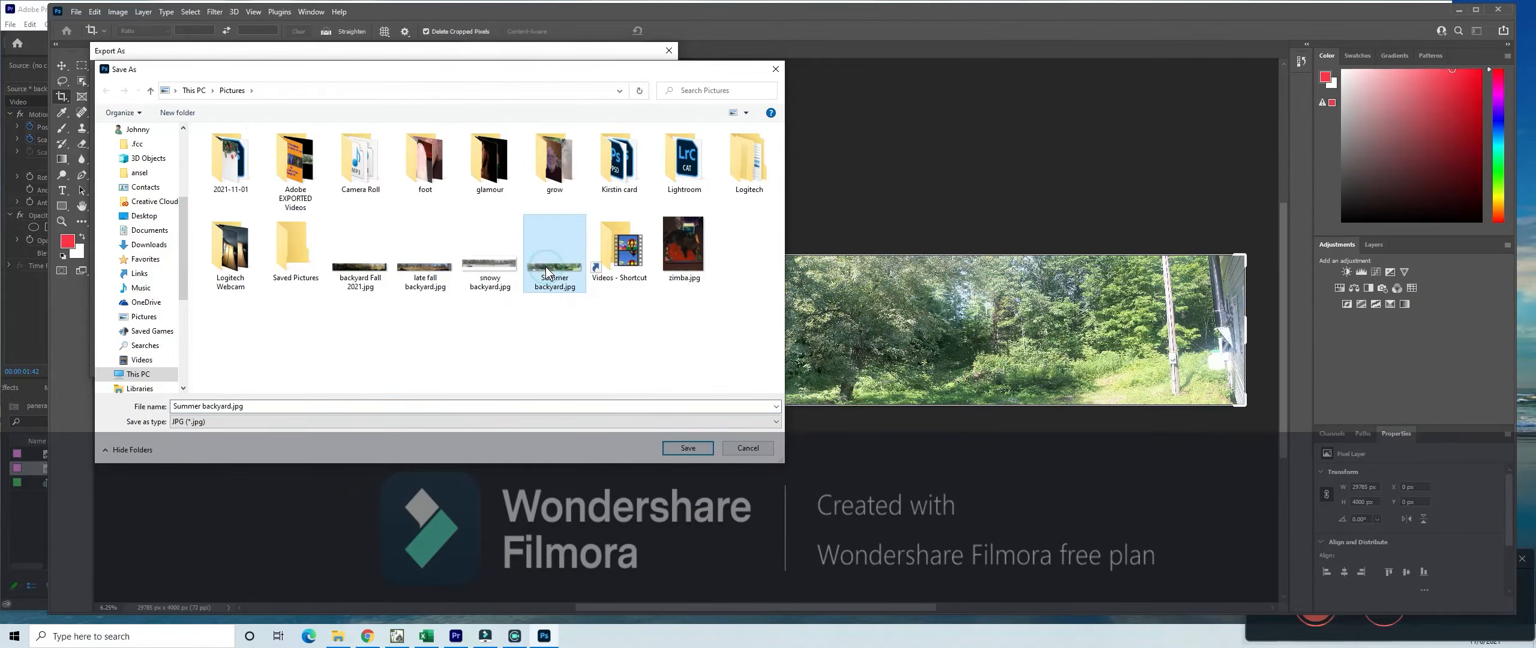
left_click(685, 449)
left_click(800, 320)
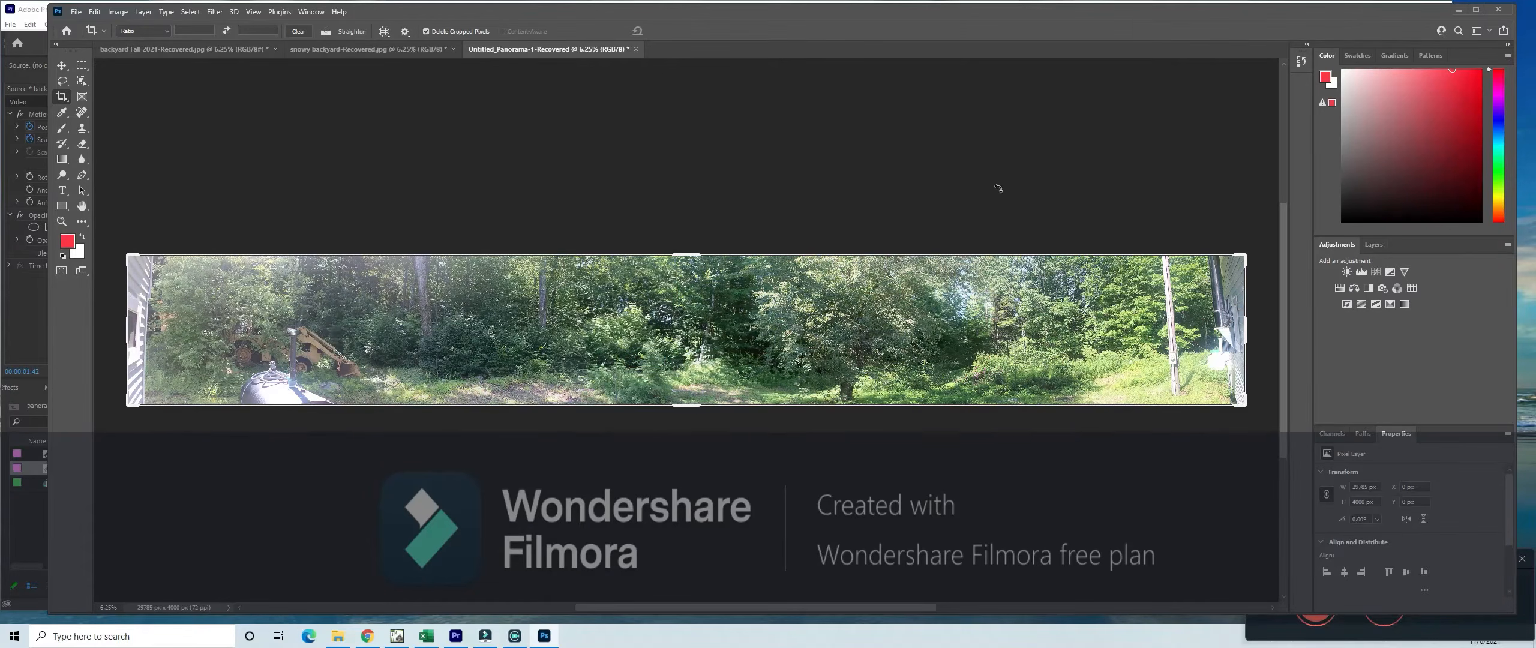
- Switch to Premiere Pro and place Summer backyard.jpg in the sequence directly after the snowy backyard clip
left_click(1458, 11)
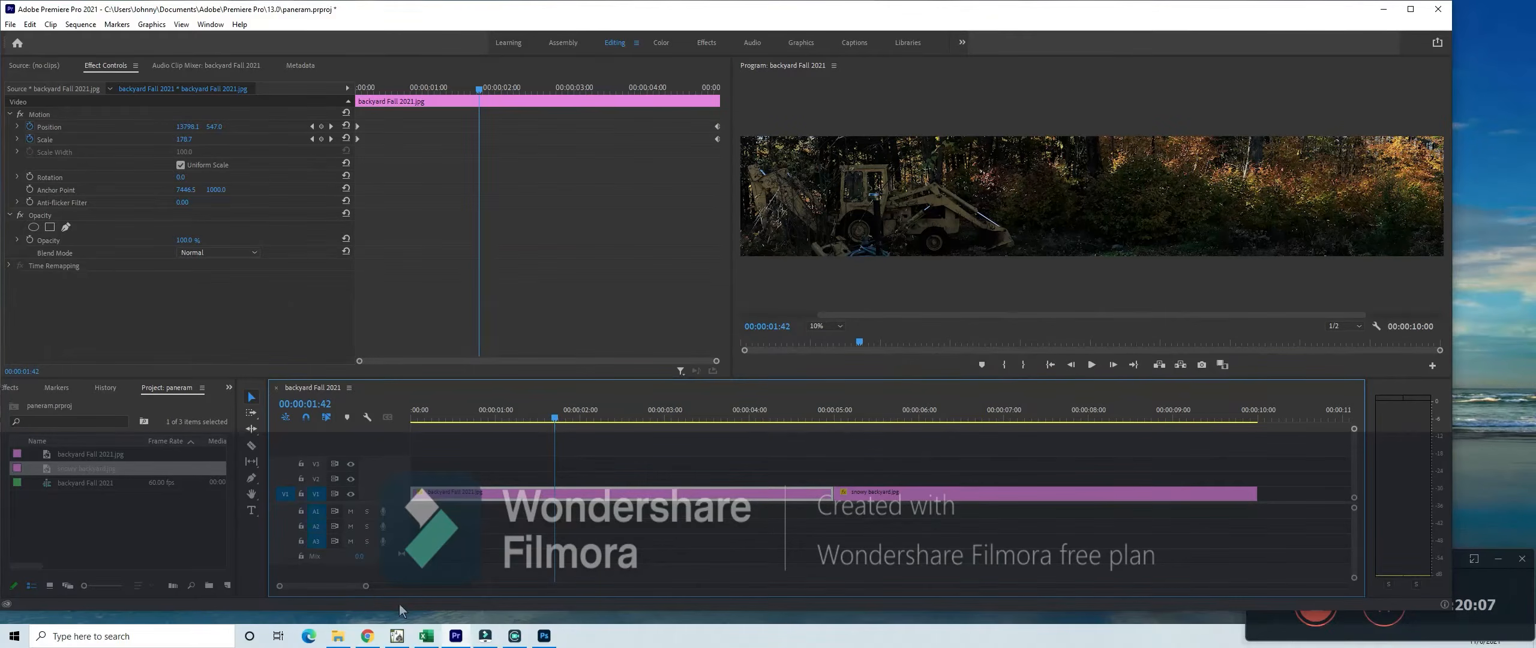
left_click_drag(347, 586, 358, 588)
left_click_drag(359, 588, 359, 588)
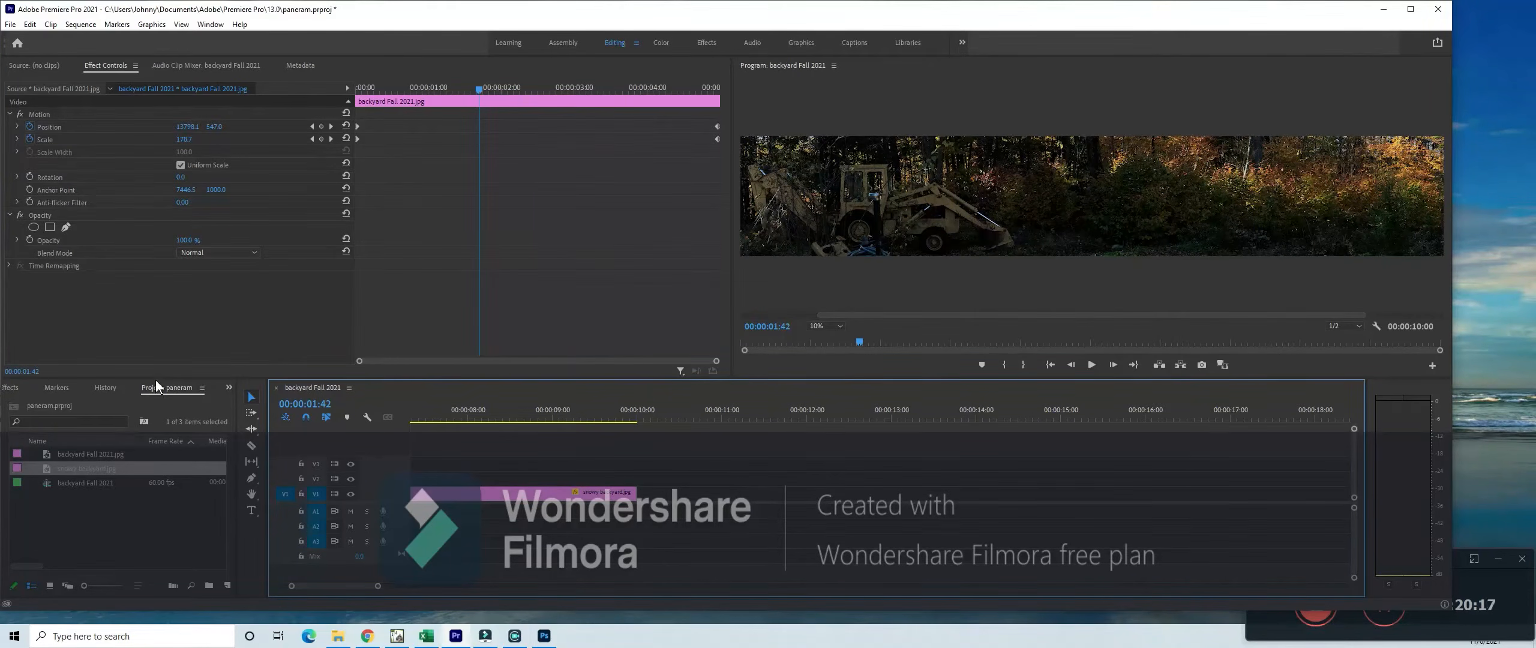
left_click_drag(1530, 406, 643, 492)
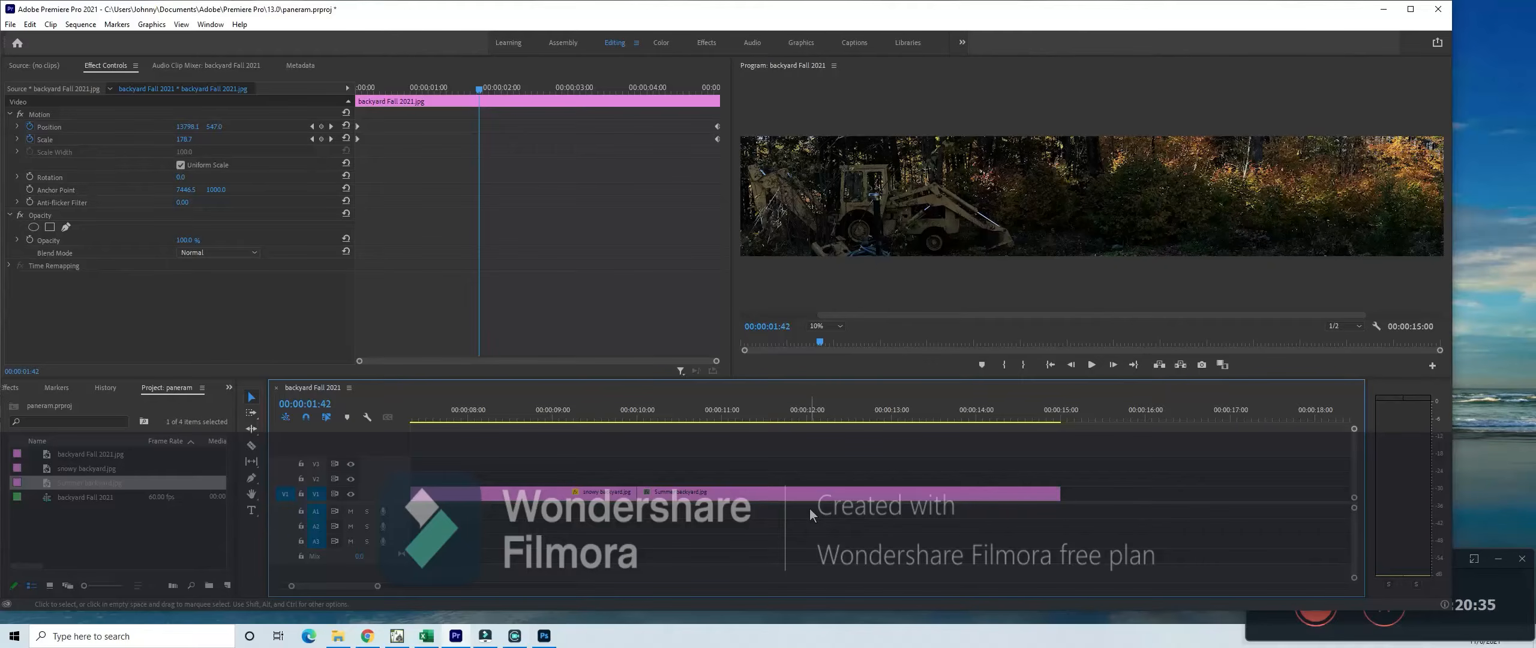
- Examine the cut between the snowy and summer clips at 00:00:10:00 and compare frames from the fall, snowy and summer panoramas
left_click(652, 417)
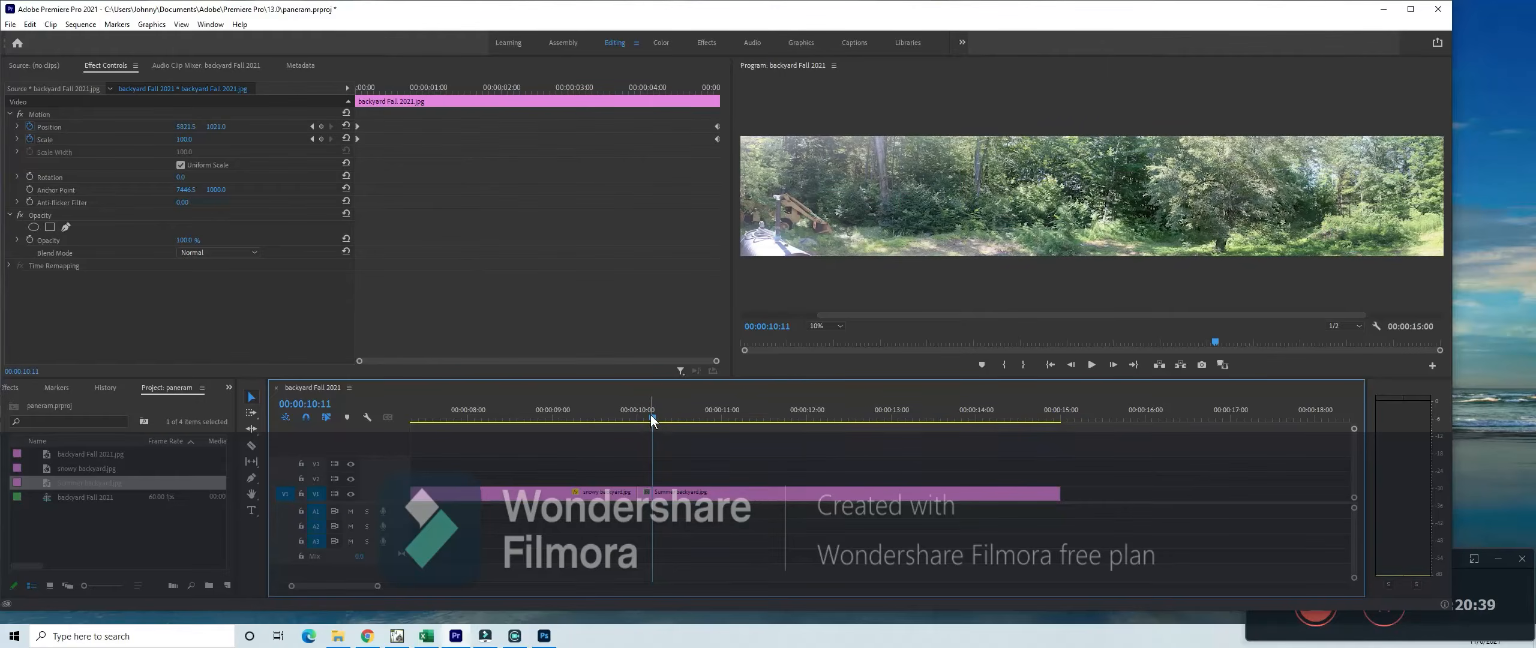
left_click_drag(652, 417, 638, 416)
key("Left")
key("Left")
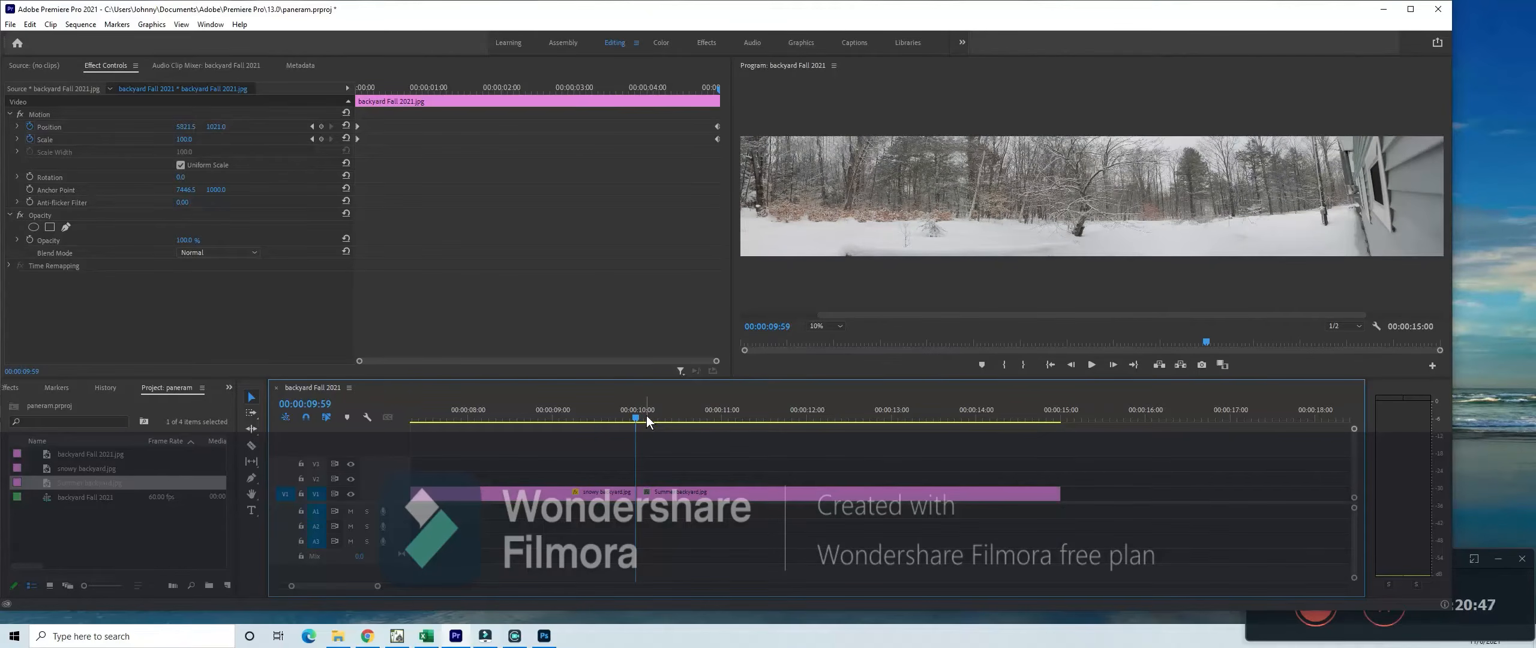
key("Right")
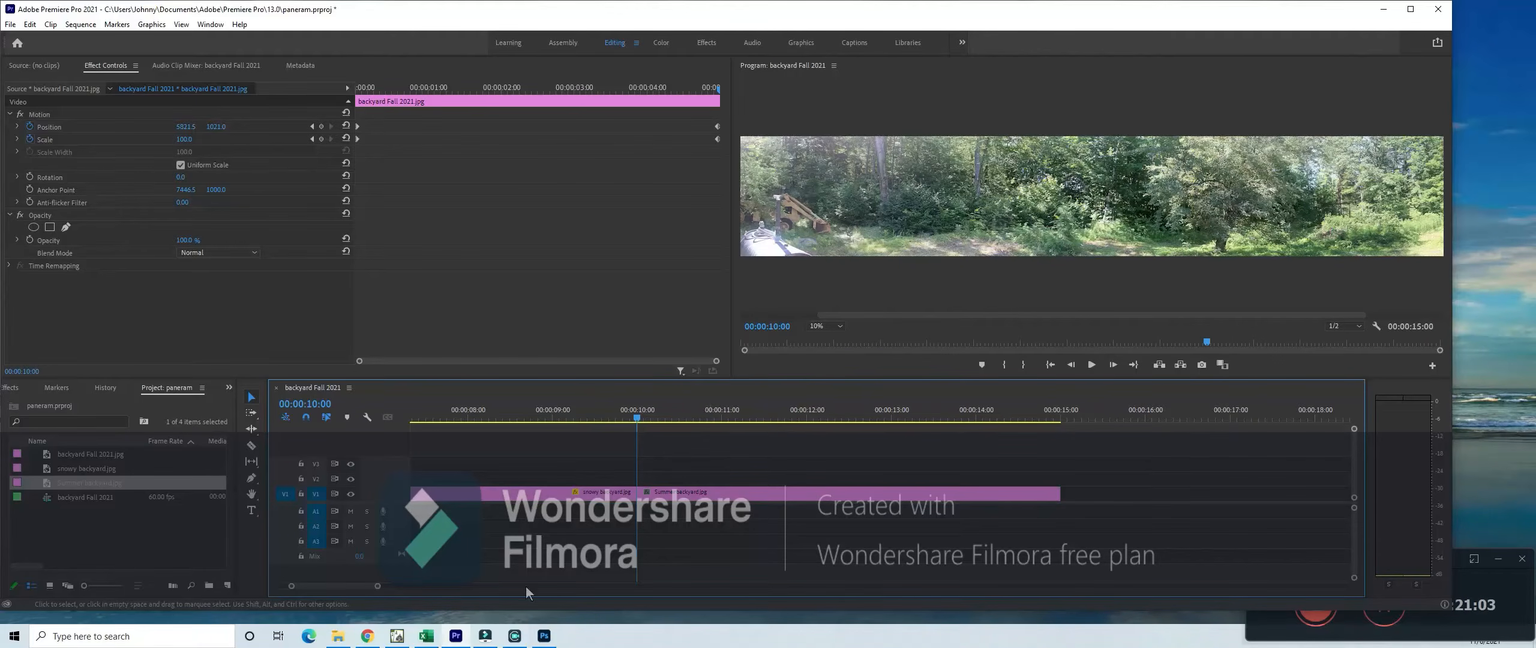
left_click_drag(357, 588, 290, 588)
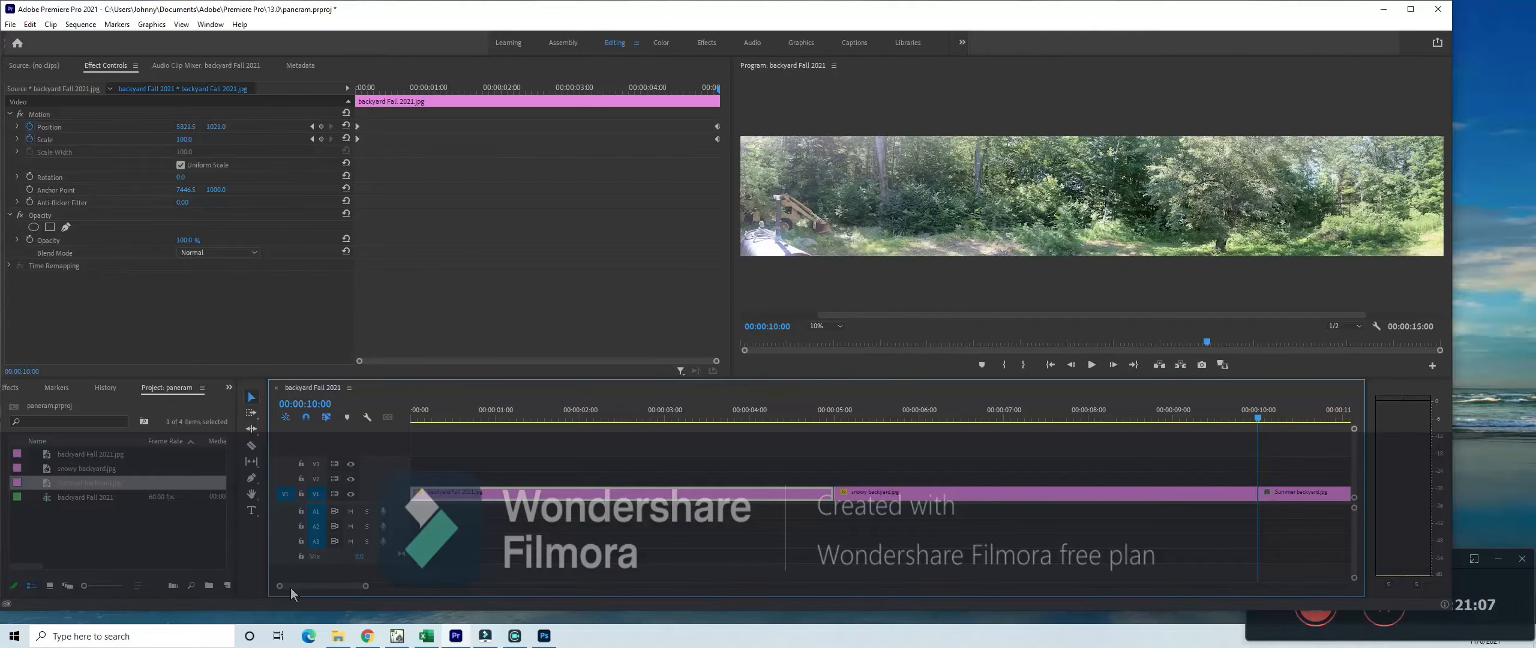
left_click(695, 413)
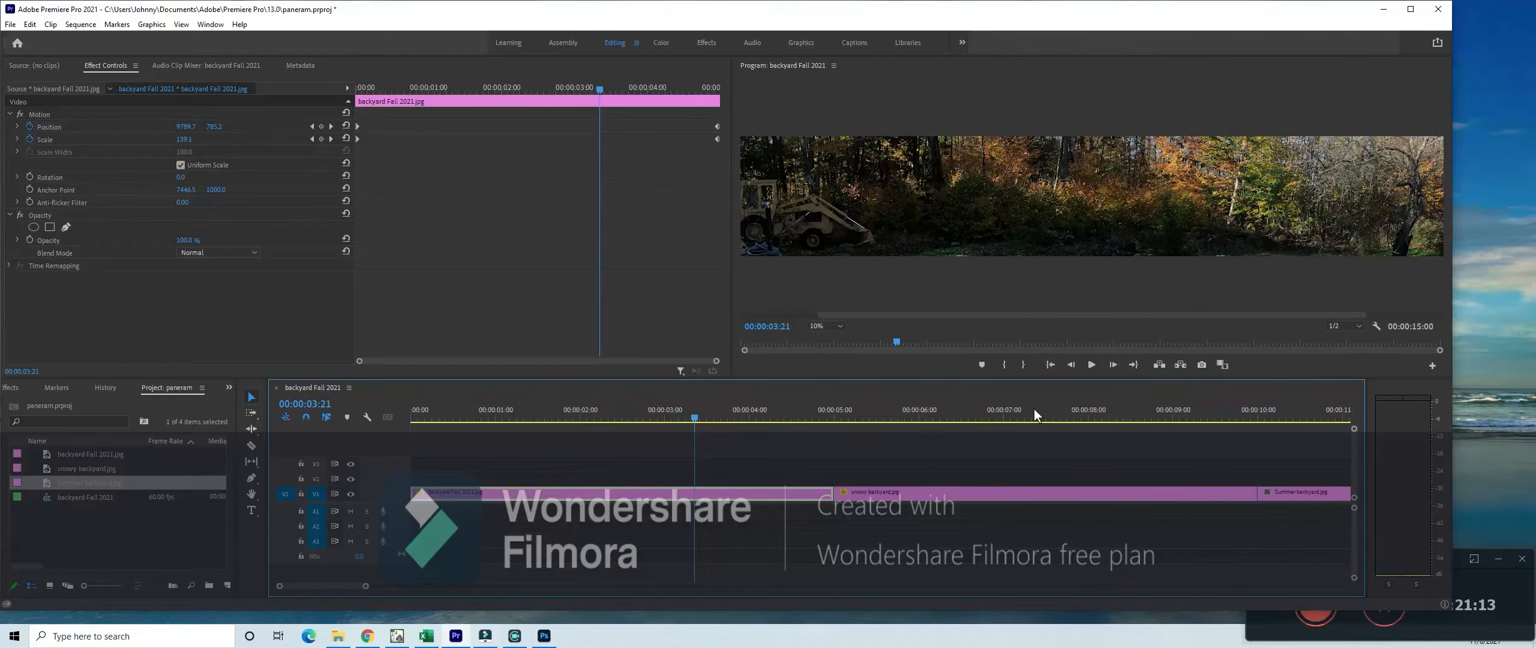
left_click(1060, 413)
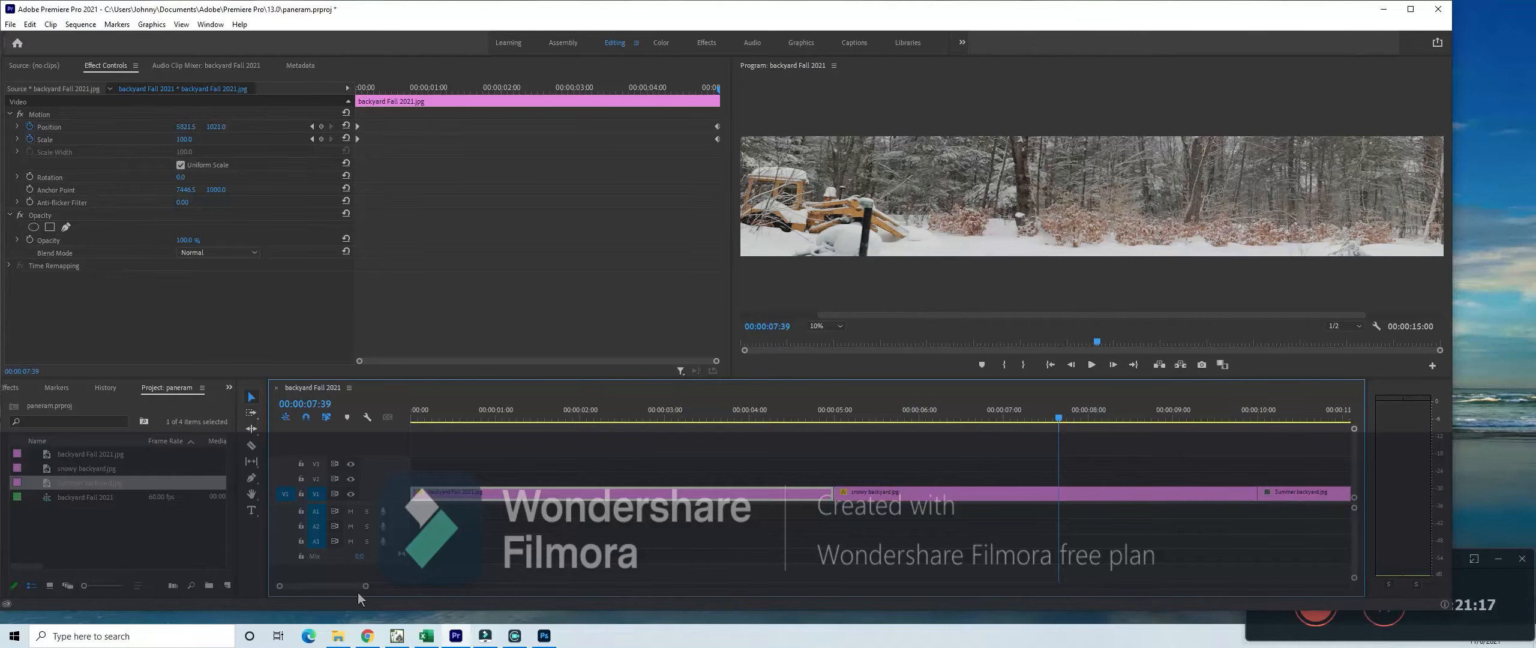
left_click_drag(353, 585, 367, 586)
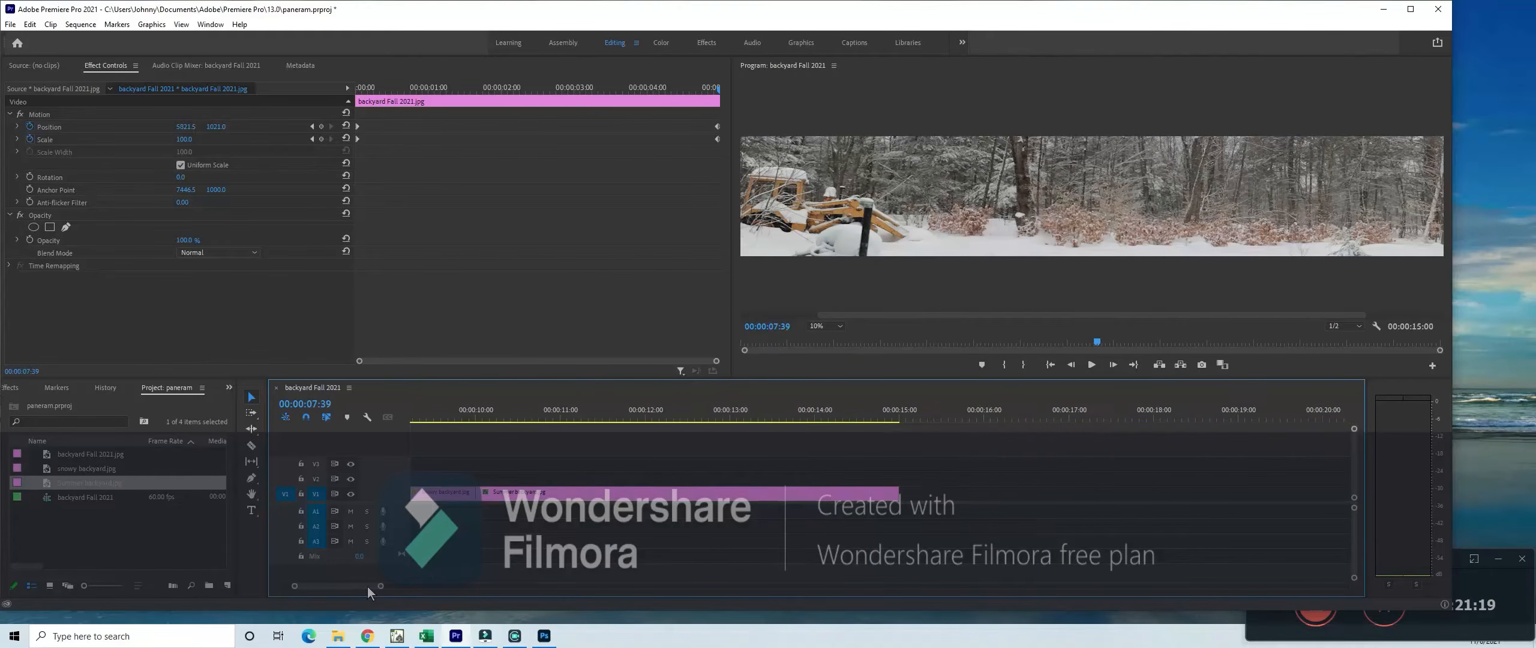
left_click(672, 415)
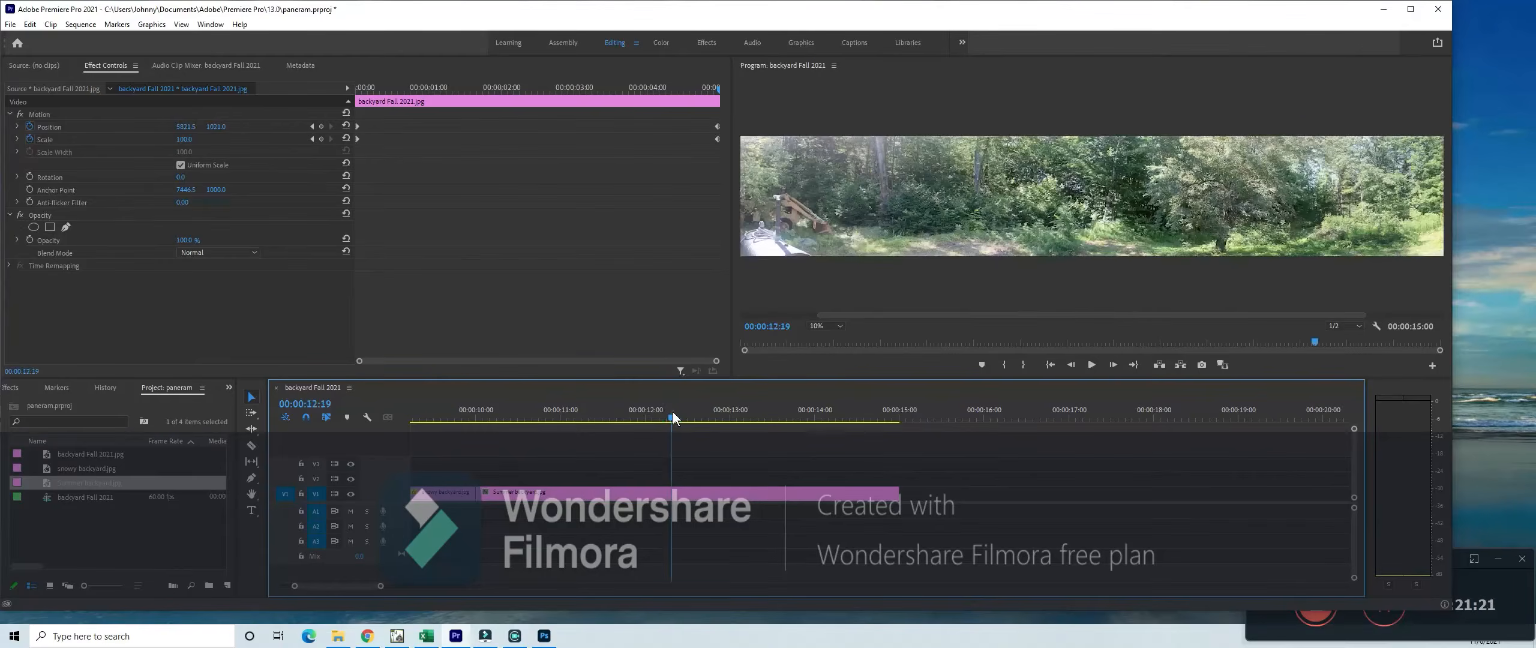
- Select the summer backyard clip and move the playhead to its first frame at 00:00:10:00
left_click(682, 492)
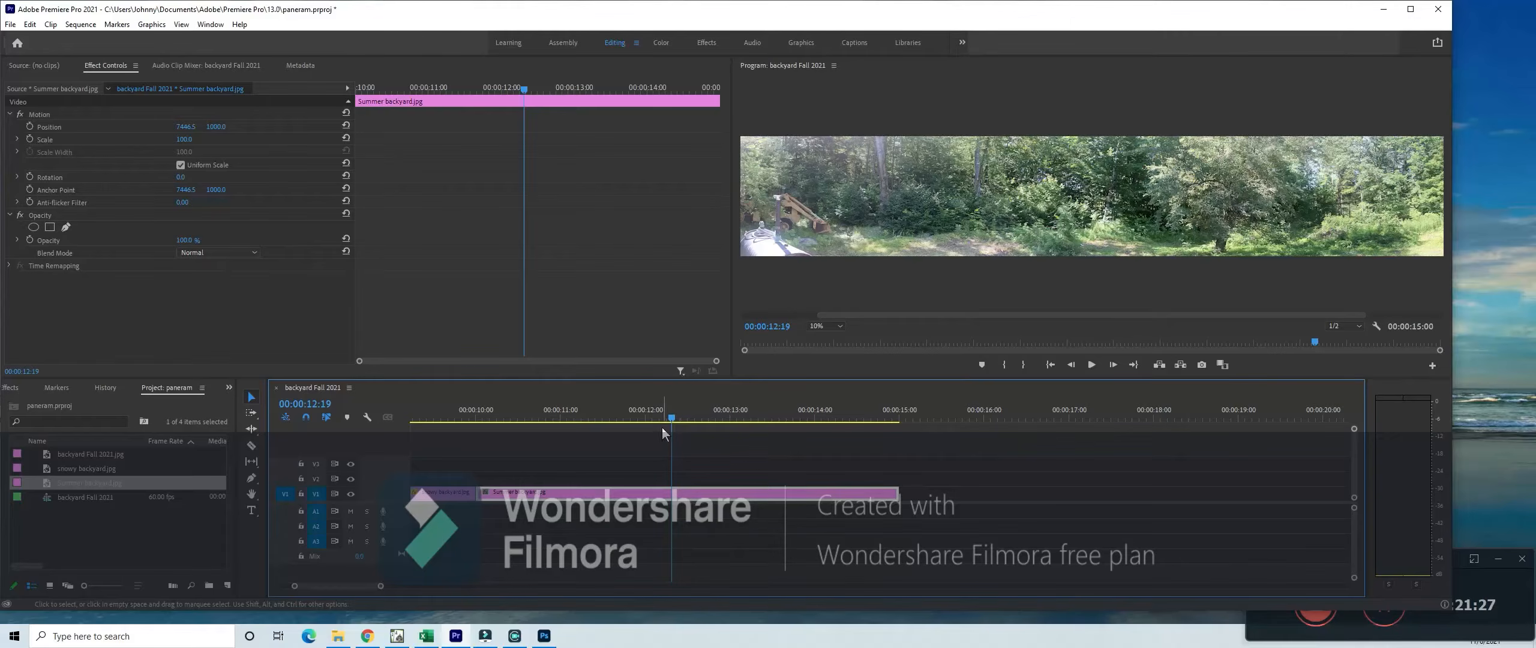
left_click_drag(670, 418, 477, 431)
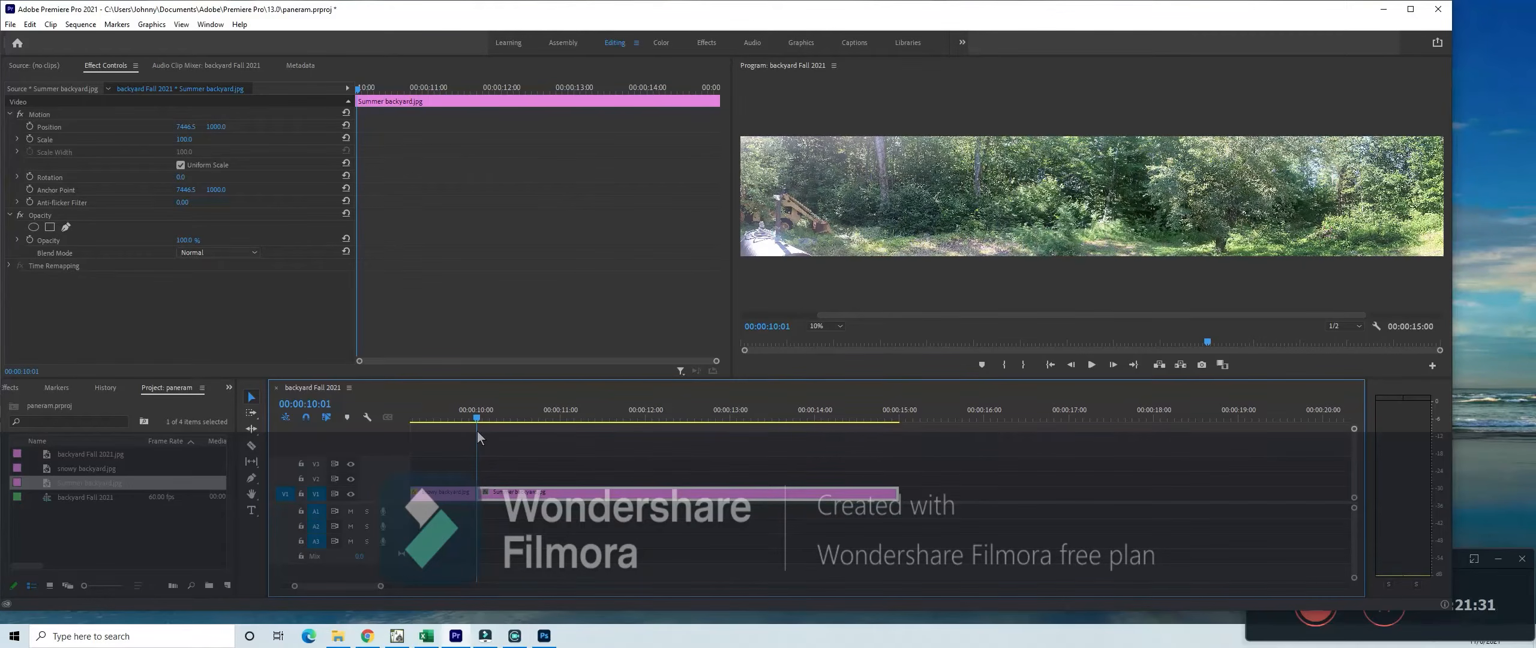
mouse_move(478, 431)
left_mouse_down()
mouse_move(523, 435)
mouse_move(476, 433)
left_mouse_up()
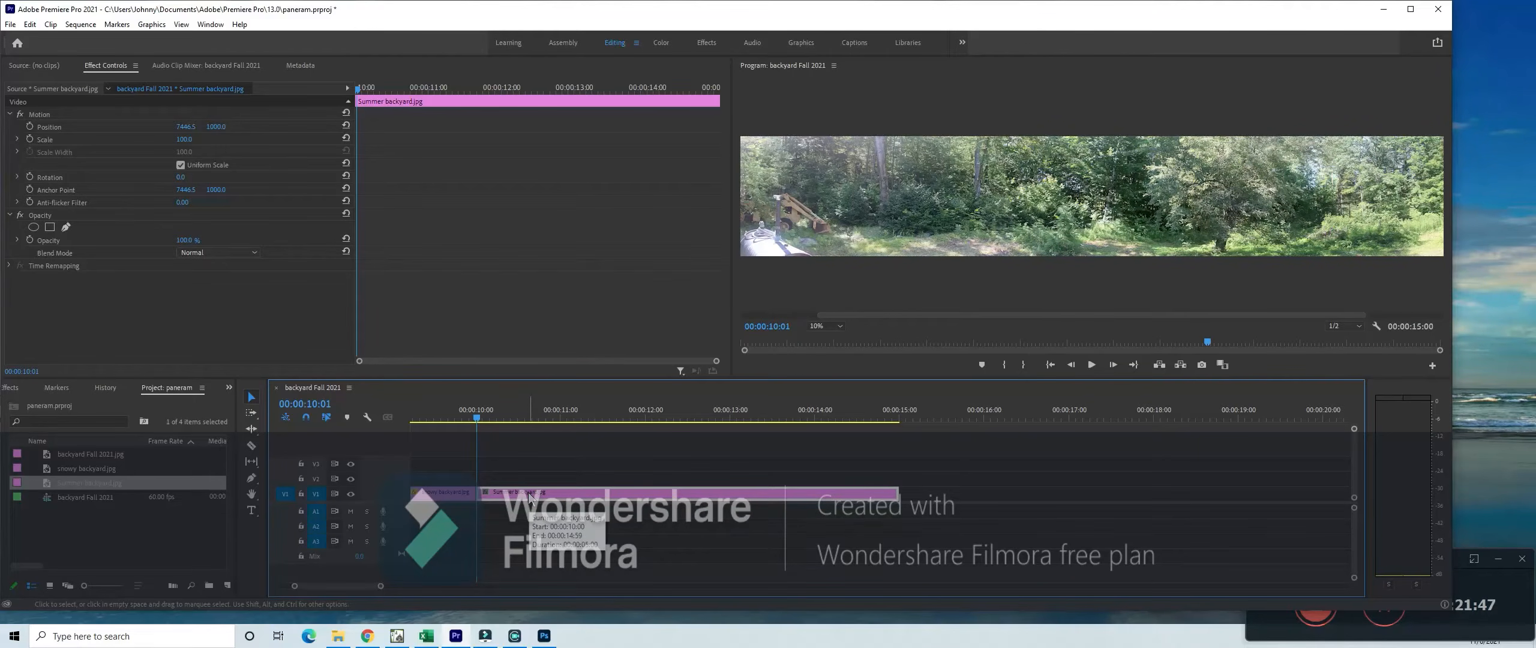
left_click(423, 497)
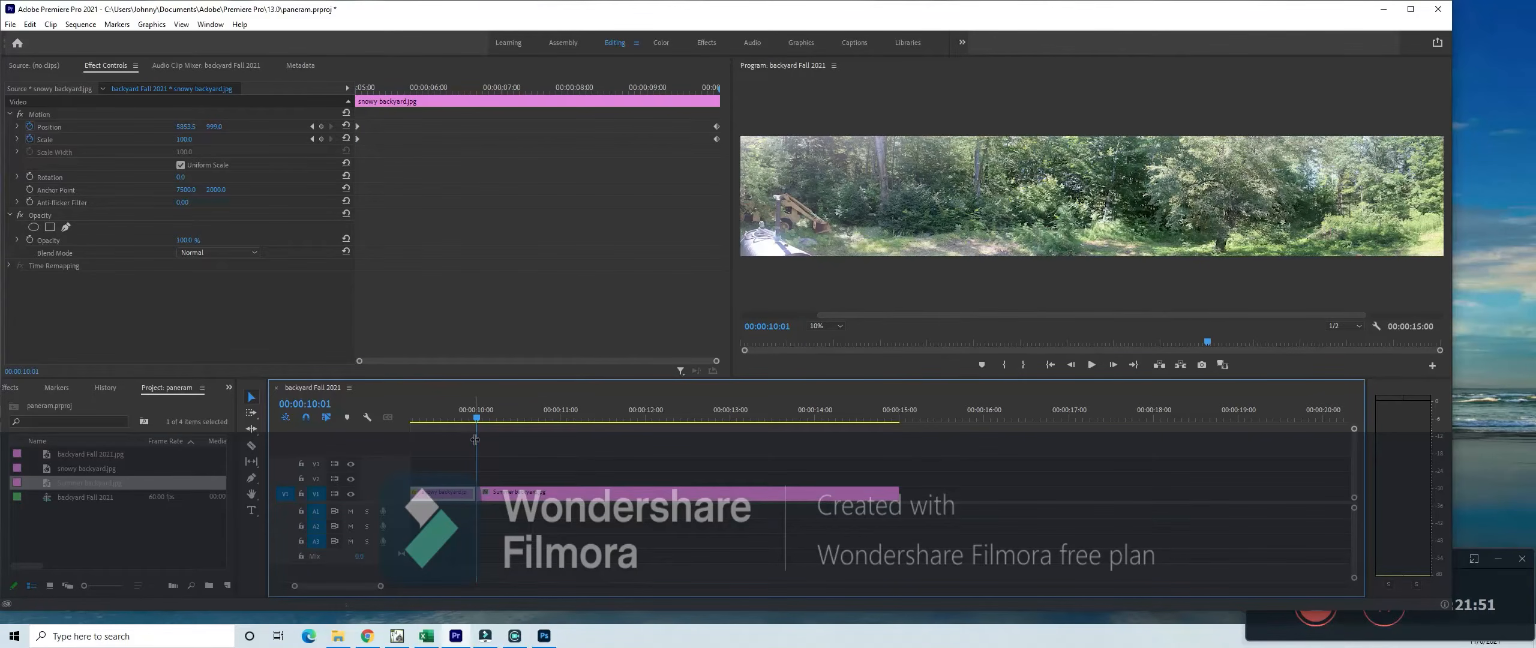
left_click_drag(476, 418, 498, 420)
left_click(521, 495)
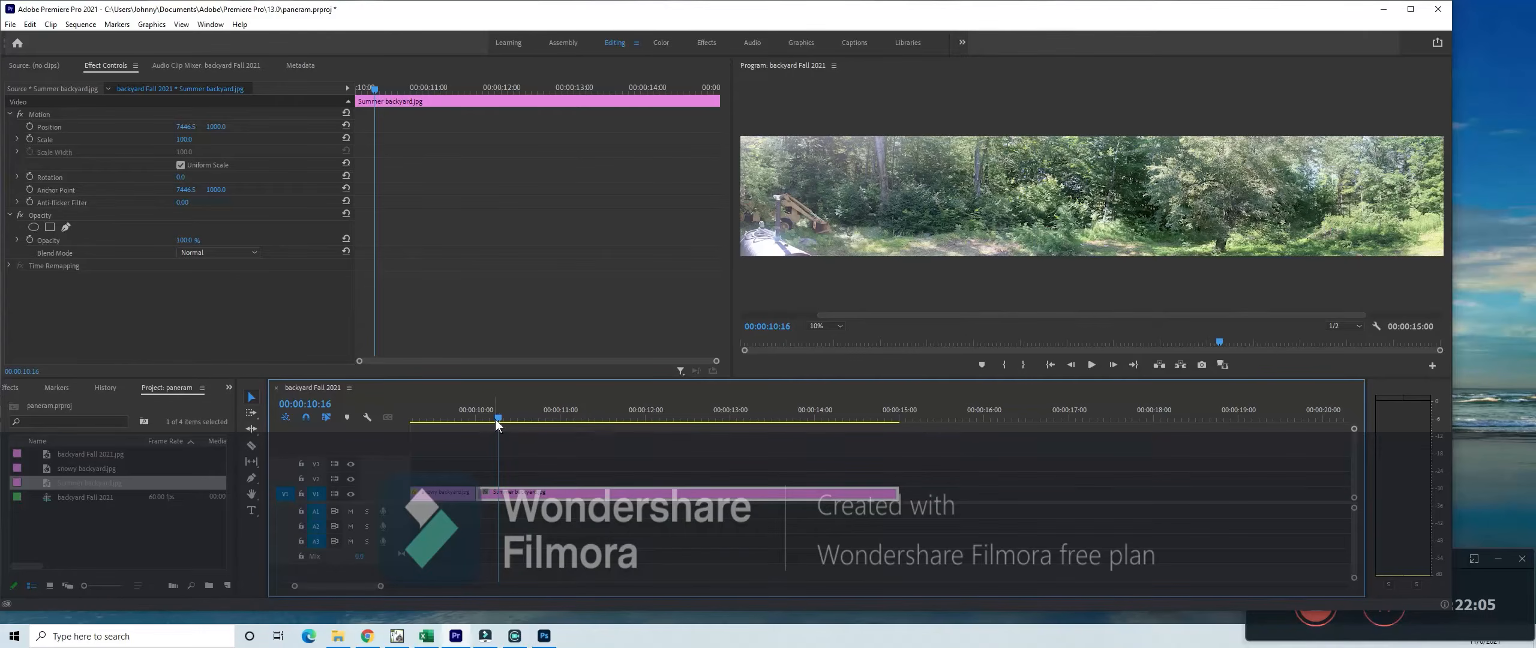
left_click_drag(495, 418, 476, 418)
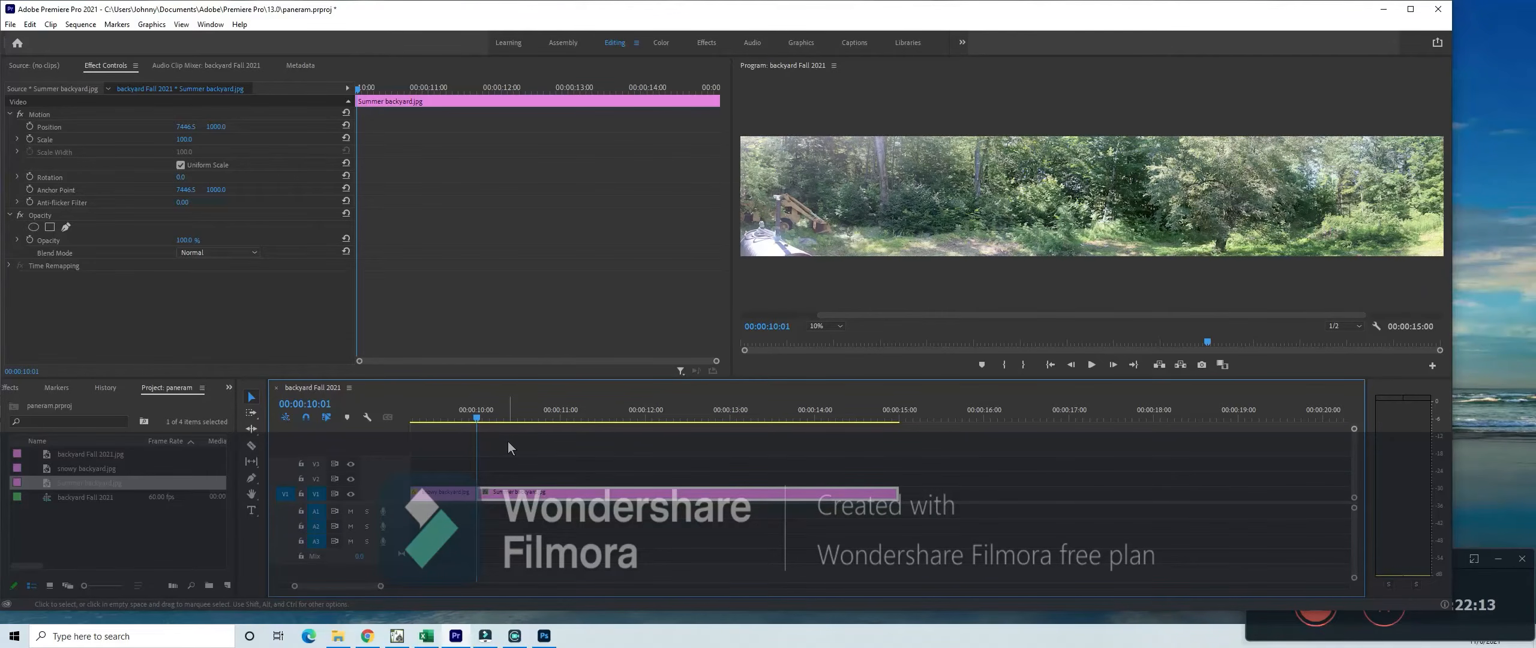
key("Left")
key("Left")
key("Right")
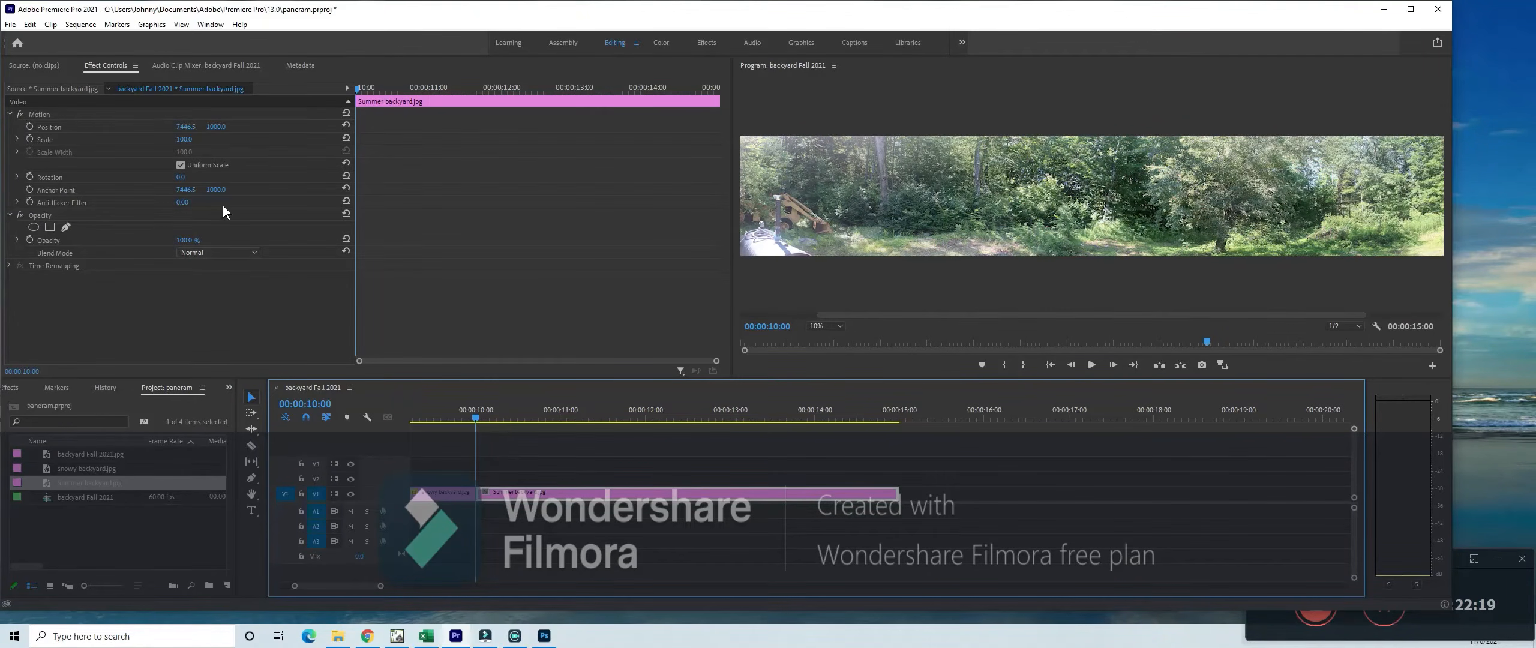
- Scale the summer clip to 335, reposition it to frame the yellow backhoe beside the house, and start Scale and Position keyframes
left_click_drag(184, 142, 234, 141)
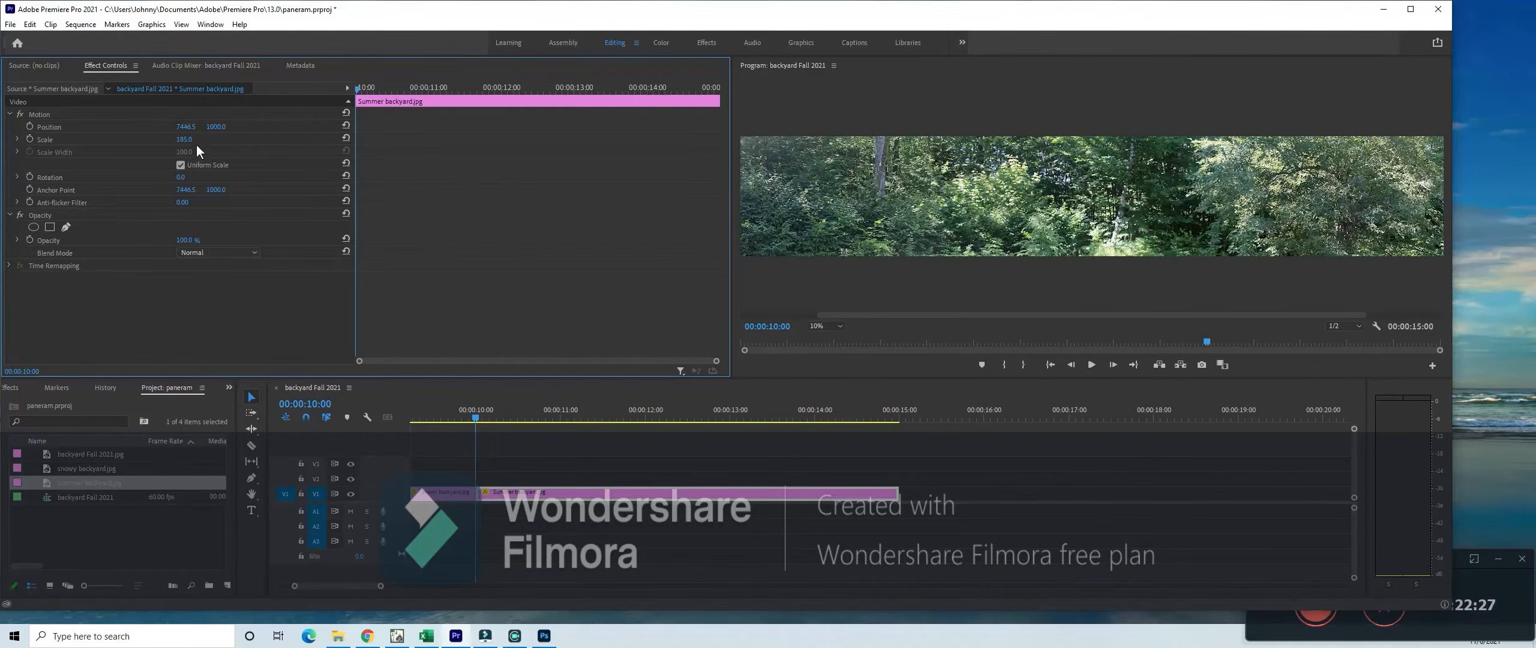
mouse_move(186, 130)
left_mouse_down()
mouse_move(219, 129)
mouse_move(168, 129)
mouse_move(187, 129)
left_mouse_up()
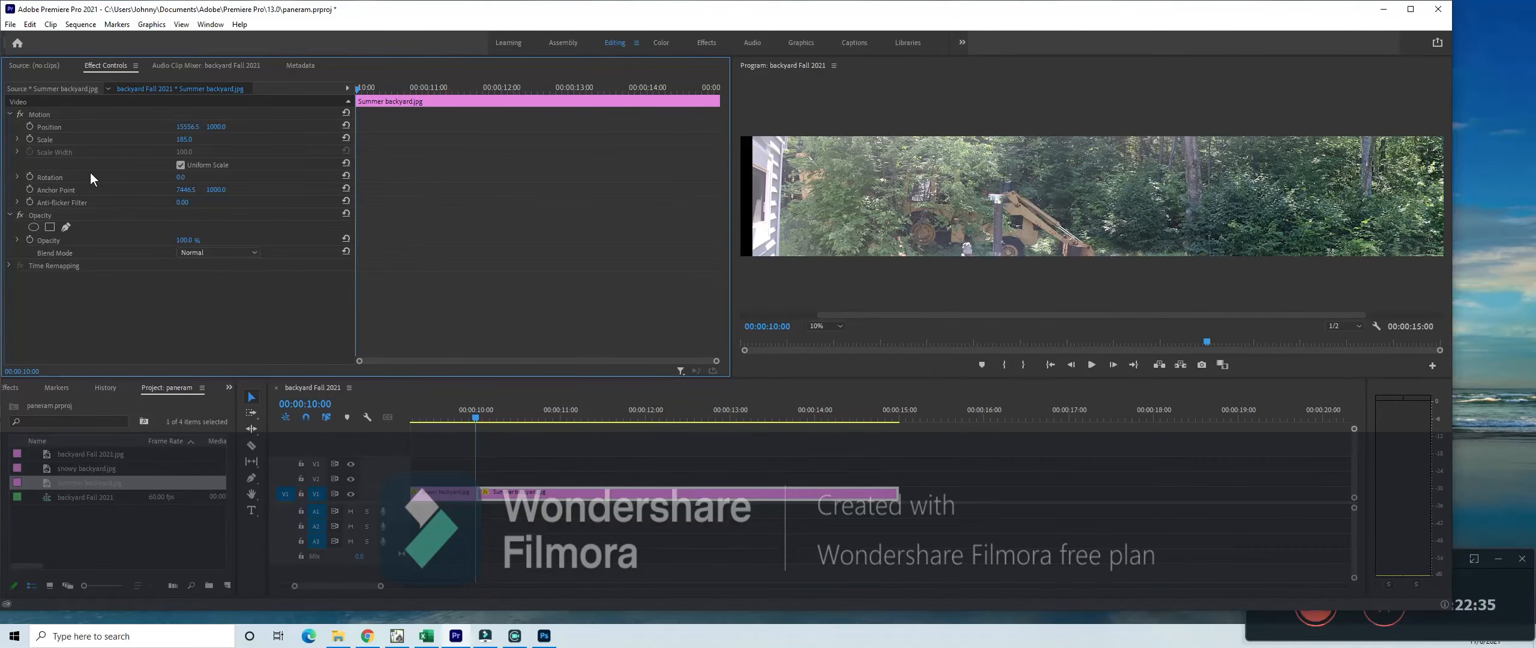
mouse_move(184, 141)
left_mouse_down()
mouse_move(223, 141)
mouse_move(183, 123)
mouse_move(216, 126)
mouse_move(138, 129)
mouse_move(213, 128)
mouse_move(187, 124)
left_mouse_up()
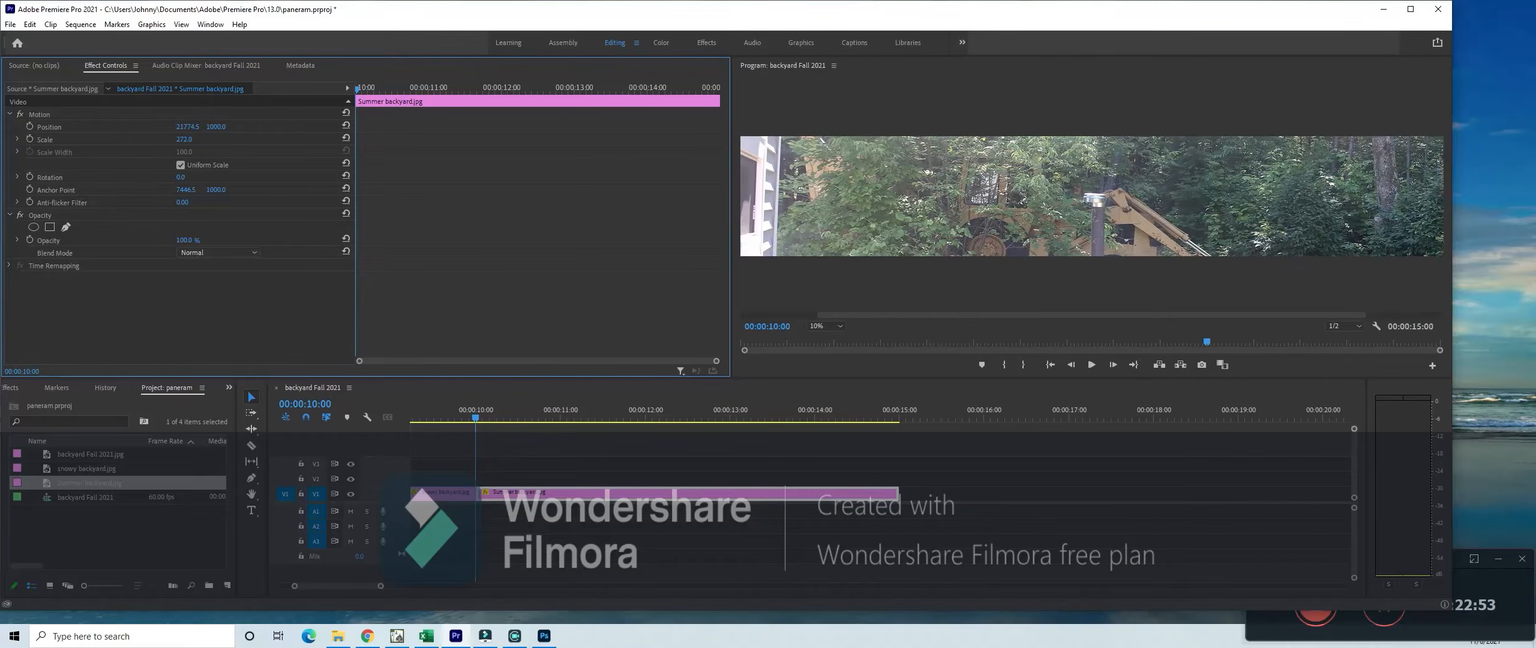
left_click_drag(182, 139, 188, 128)
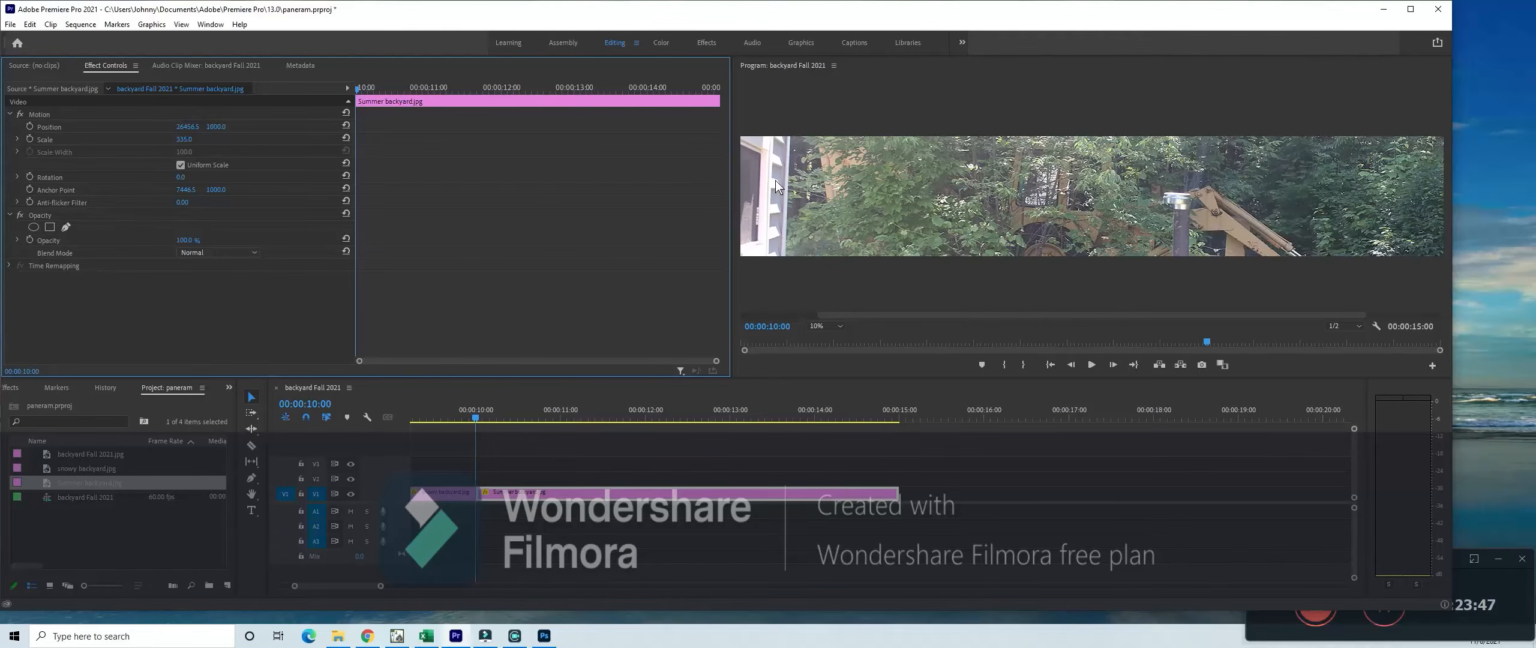
left_click_drag(215, 126, 1530, 126)
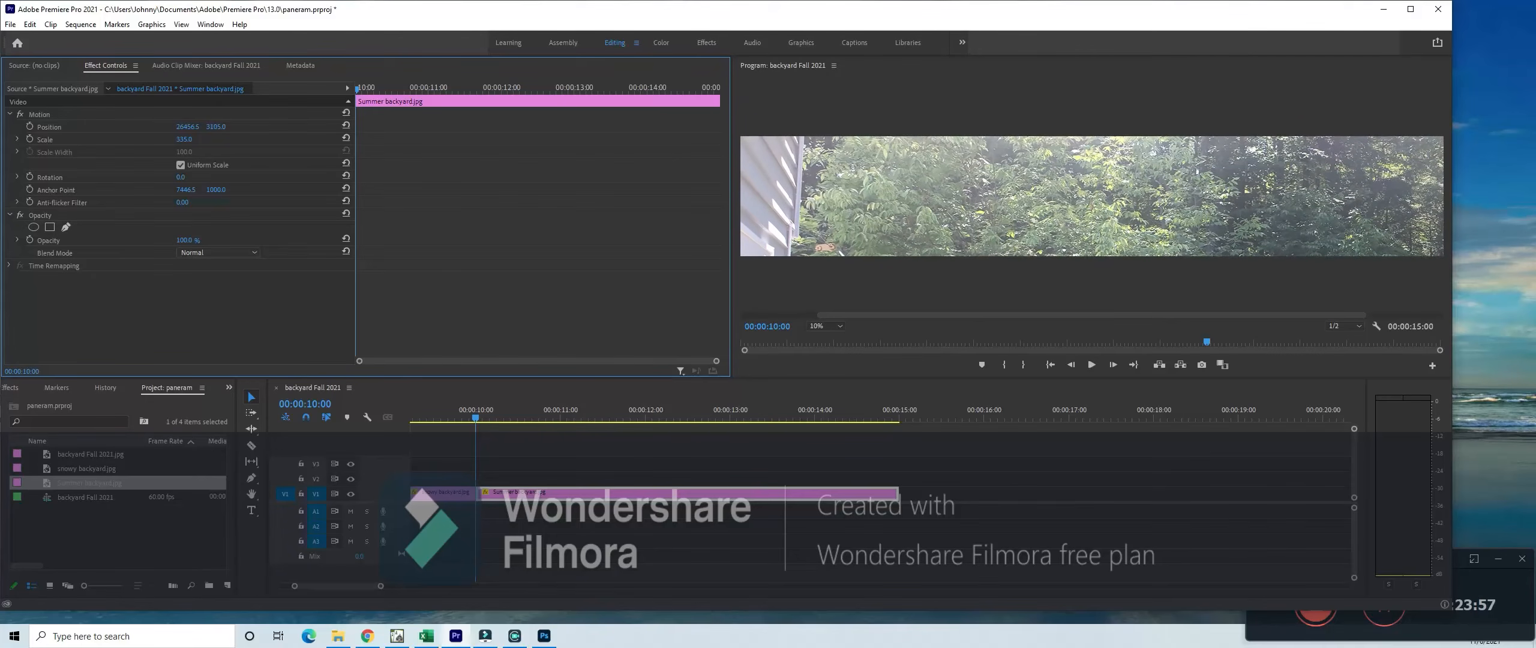
left_click_drag(1530, 126, 256, 123)
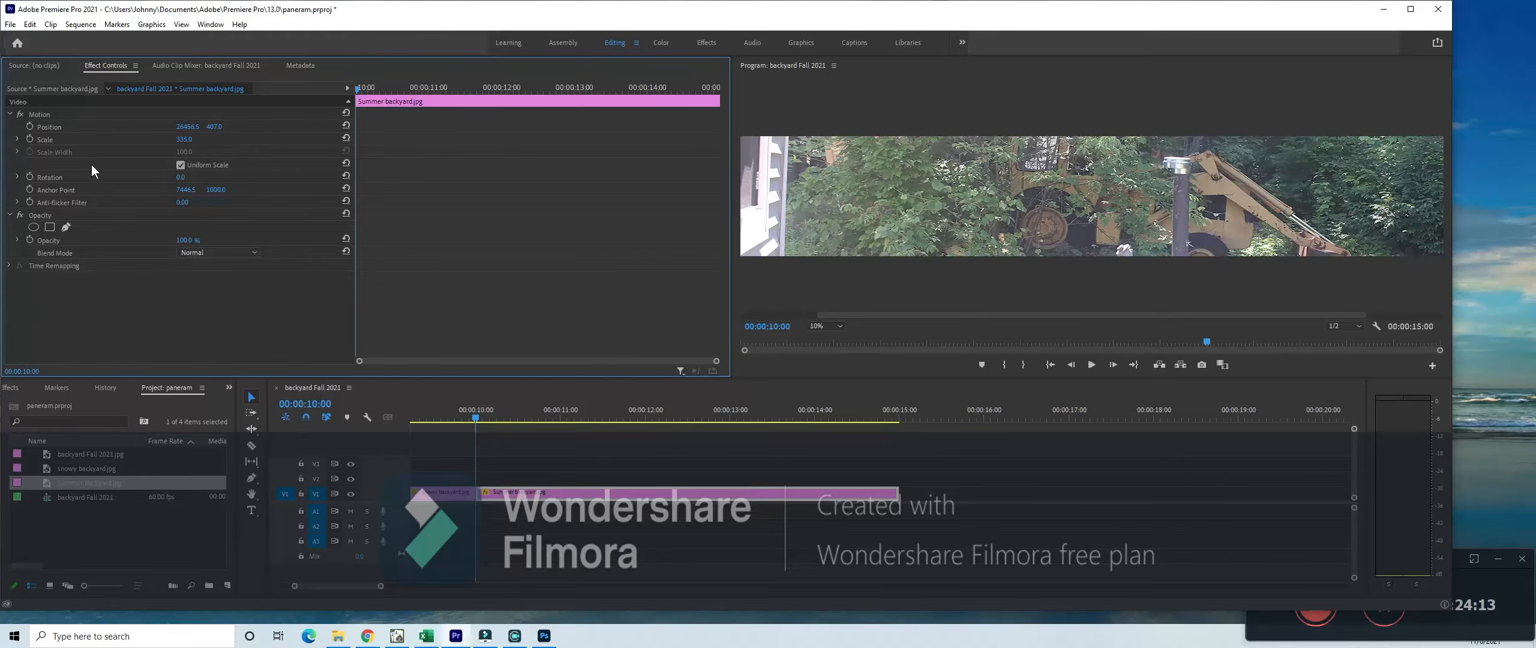
left_click(29, 139)
left_click(30, 126)
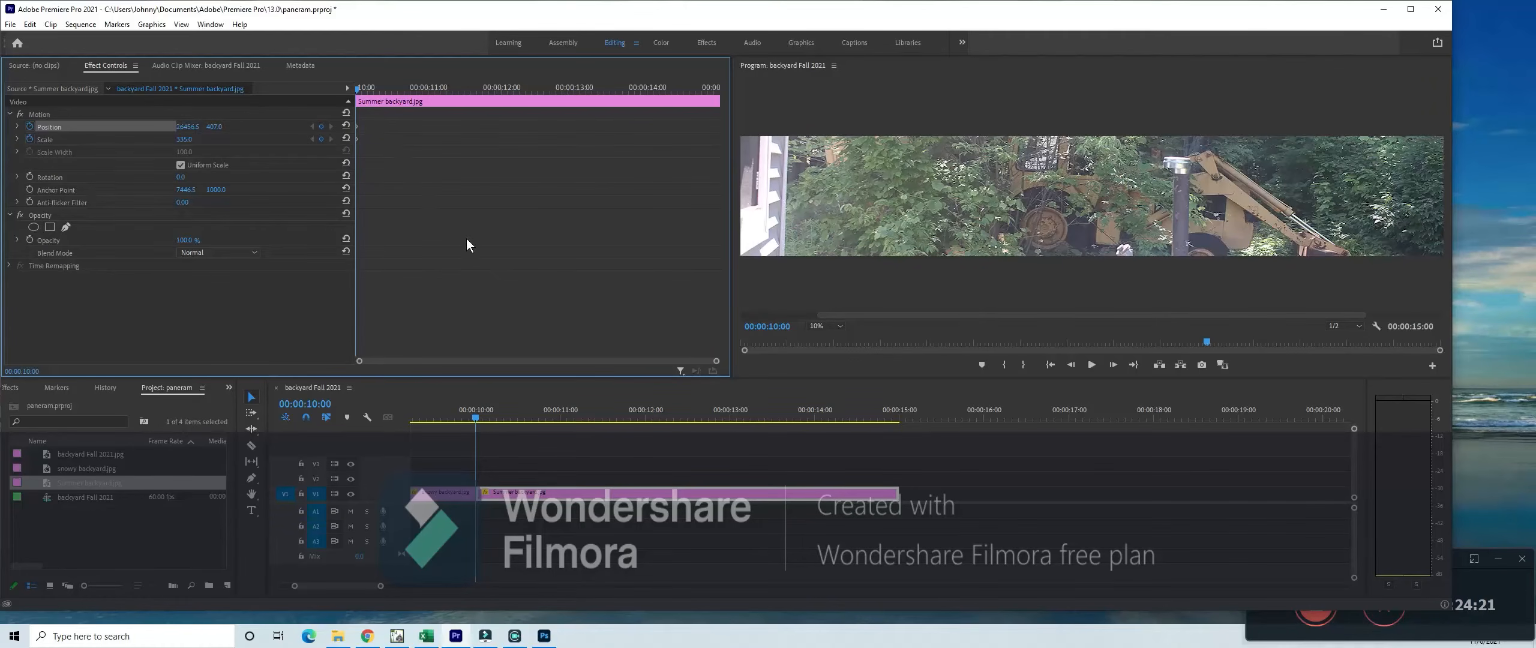
- At 00:00:14:59, keyframe the summer clip at scale 105, with its position panned to the panorama's right end
left_click(478, 420)
left_click_drag(478, 421, 899, 420)
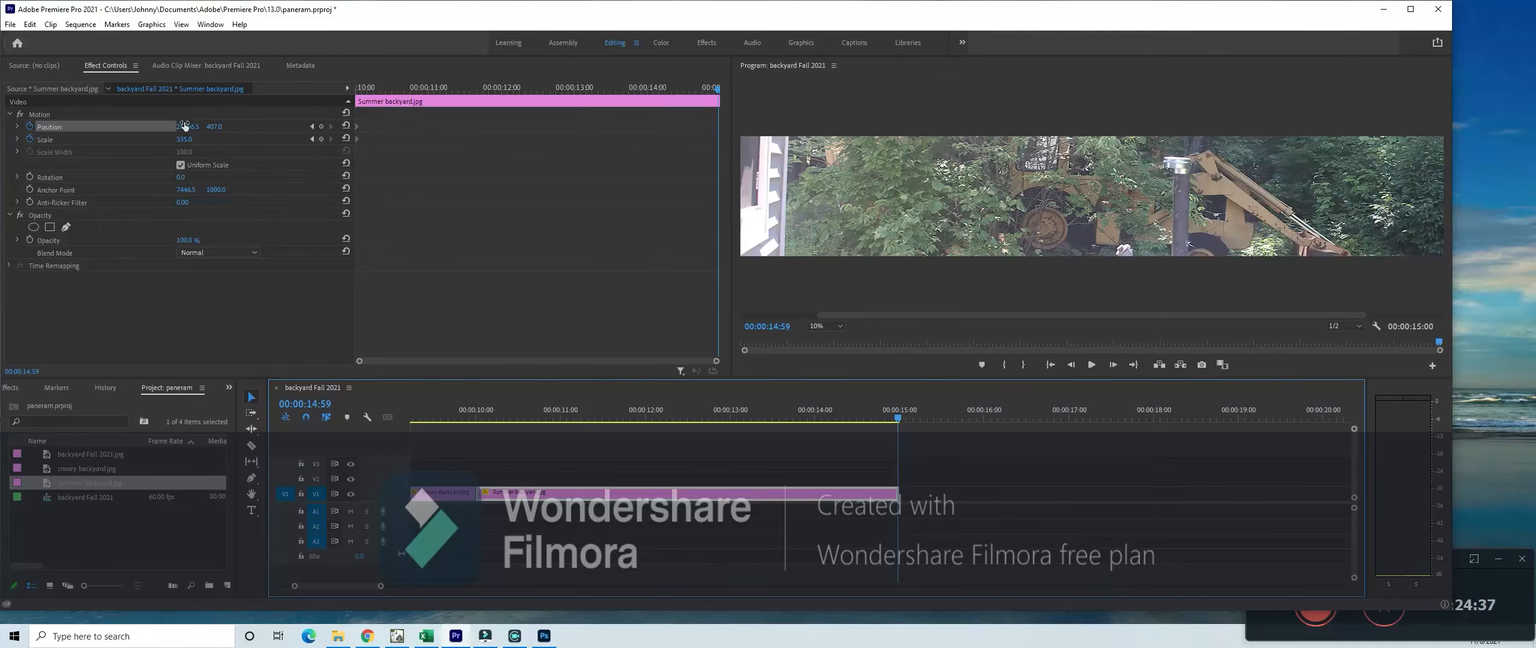
mouse_move(195, 127)
left_mouse_down()
mouse_move(240, 127)
mouse_move(186, 130)
left_mouse_up()
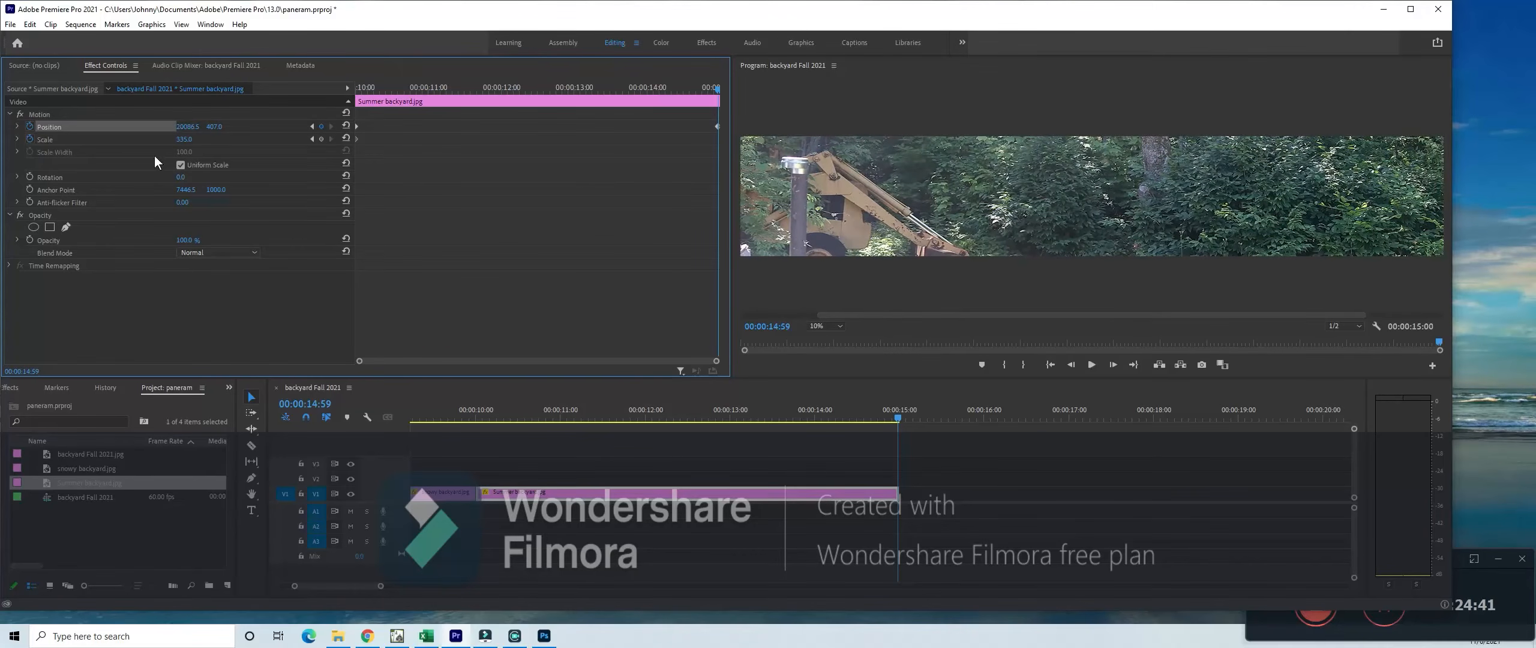
left_click_drag(196, 126, 162, 126)
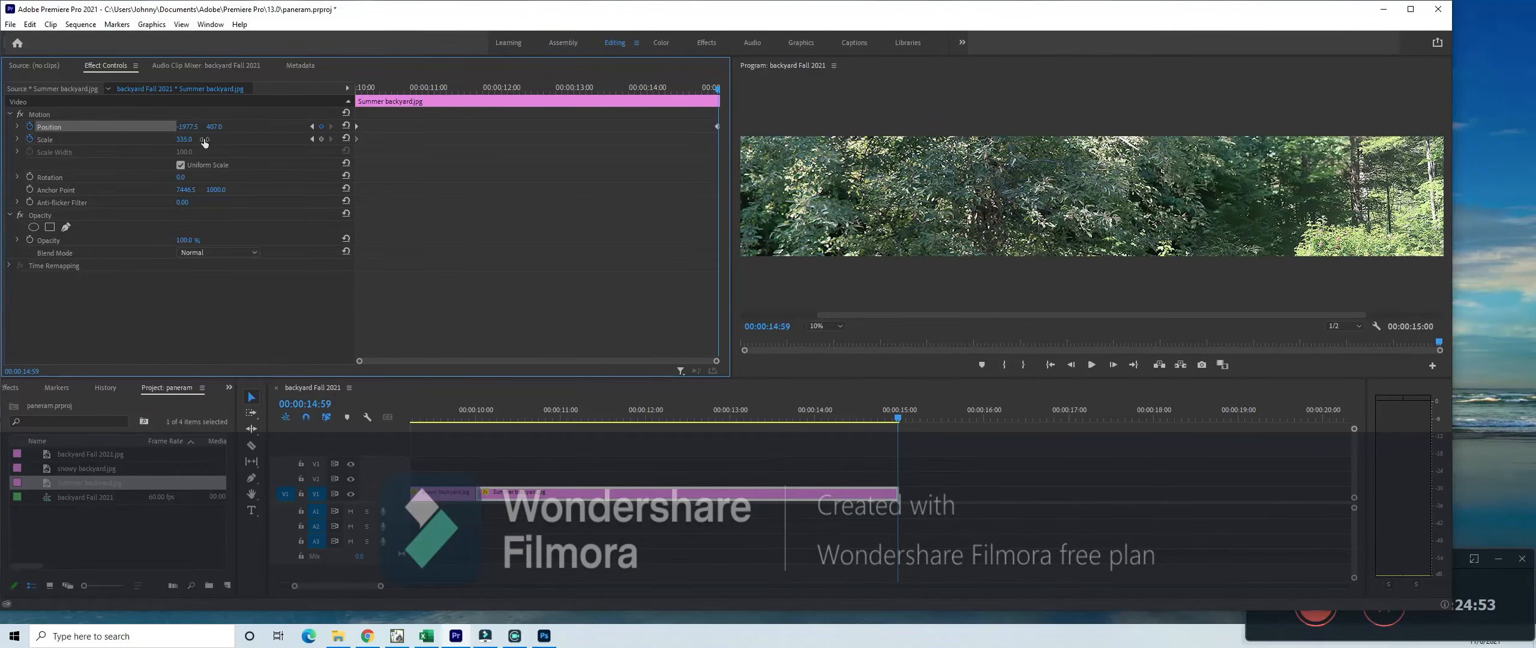
mouse_move(190, 128)
left_mouse_down()
mouse_move(156, 127)
mouse_move(205, 139)
mouse_move(177, 139)
left_mouse_up()
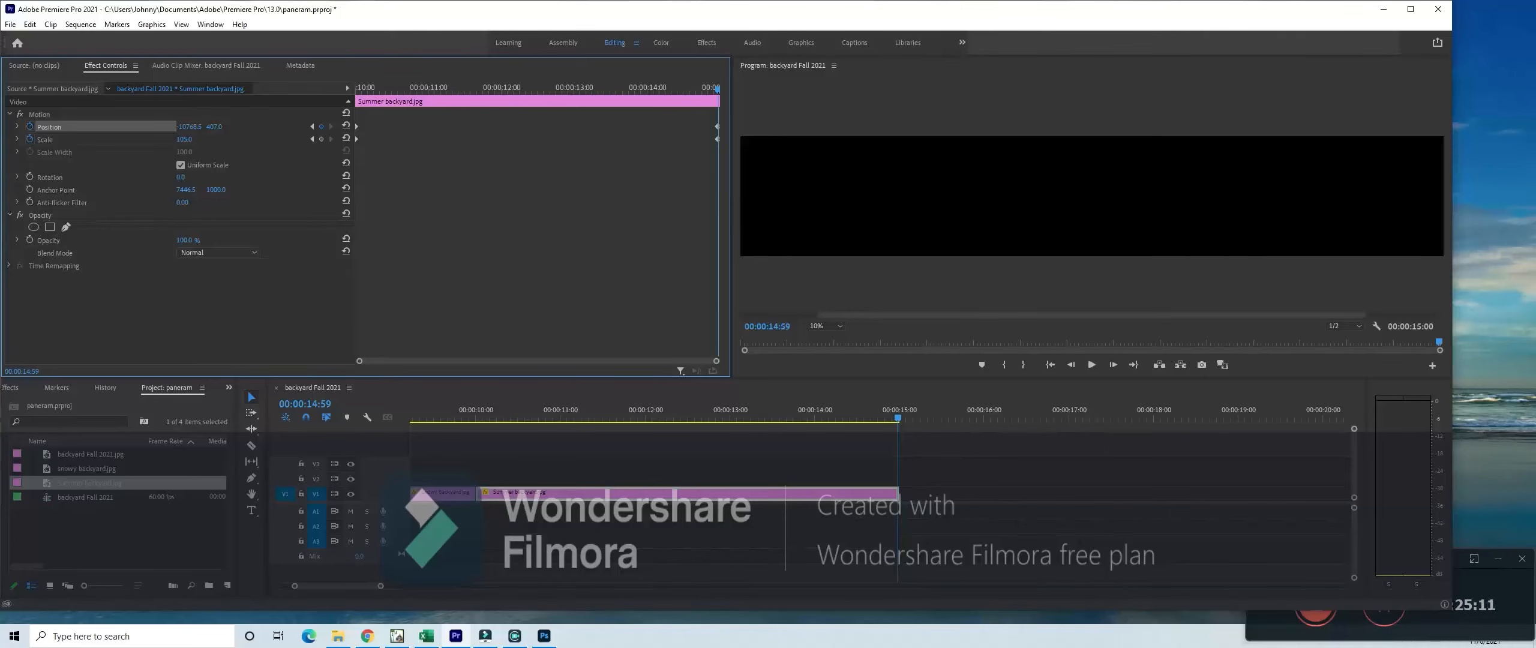
mouse_move(189, 130)
left_mouse_down()
mouse_move(236, 127)
mouse_move(190, 128)
mouse_move(208, 126)
left_mouse_up()
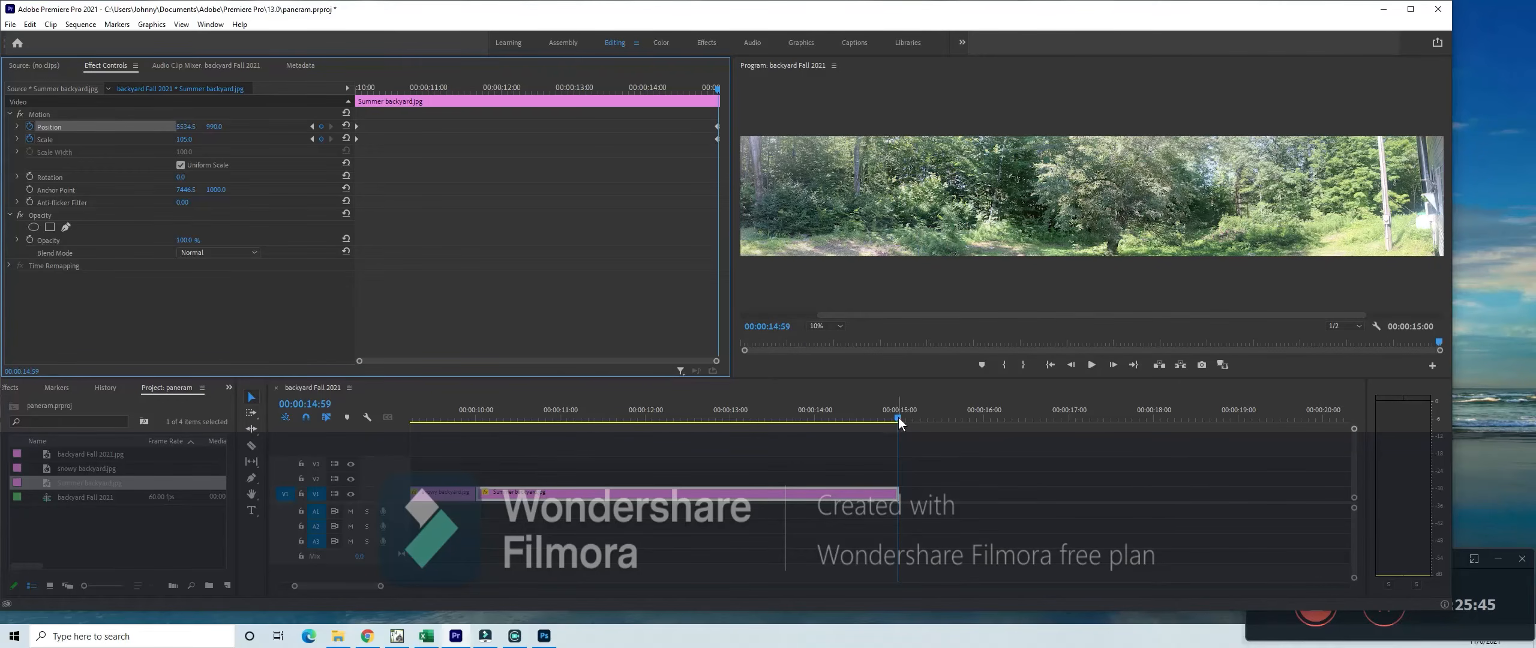
- Play back the summer clip's zoom and pan from 00:00:10:00
left_click_drag(898, 420, 475, 441)
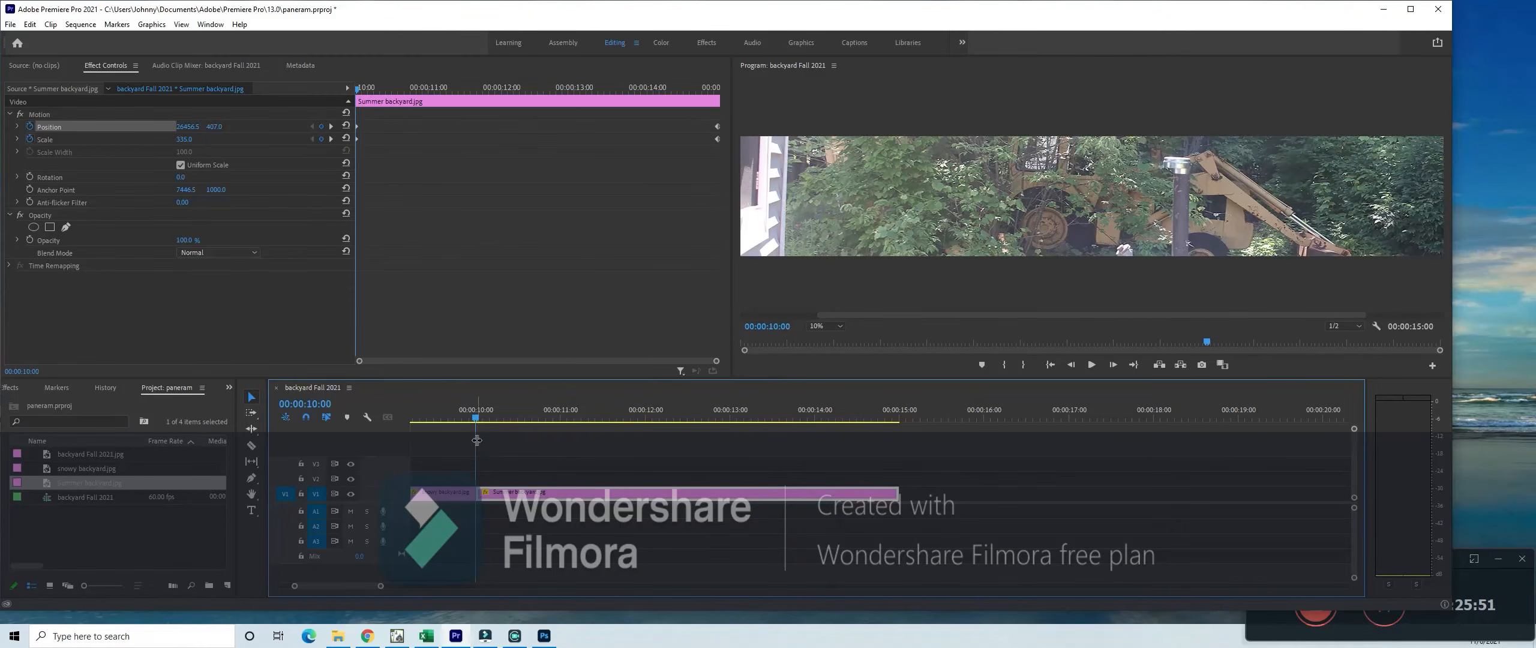
left_click(1091, 365)
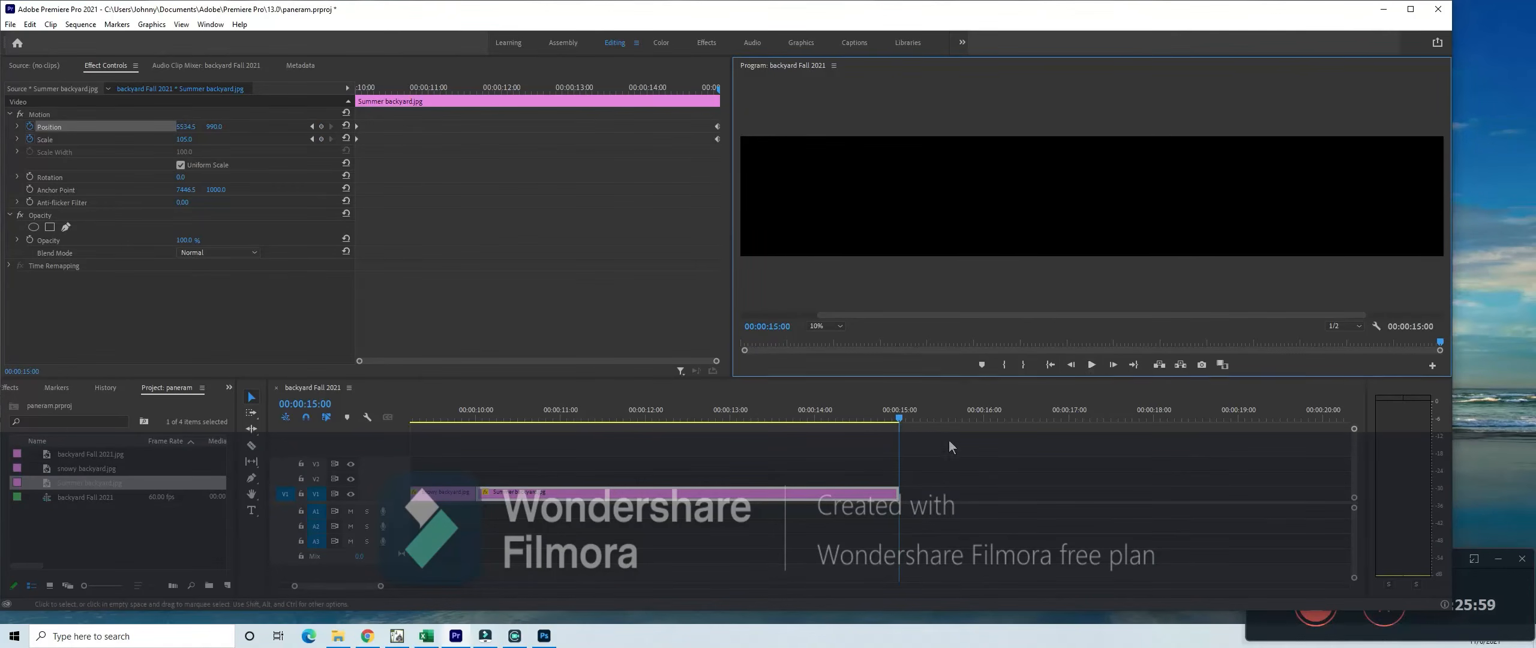
- Add a Position keyframe at 00:00:12:14 that pans the zoomed summer clip across to the large tree
left_click(895, 418)
left_click_drag(886, 422, 834, 431)
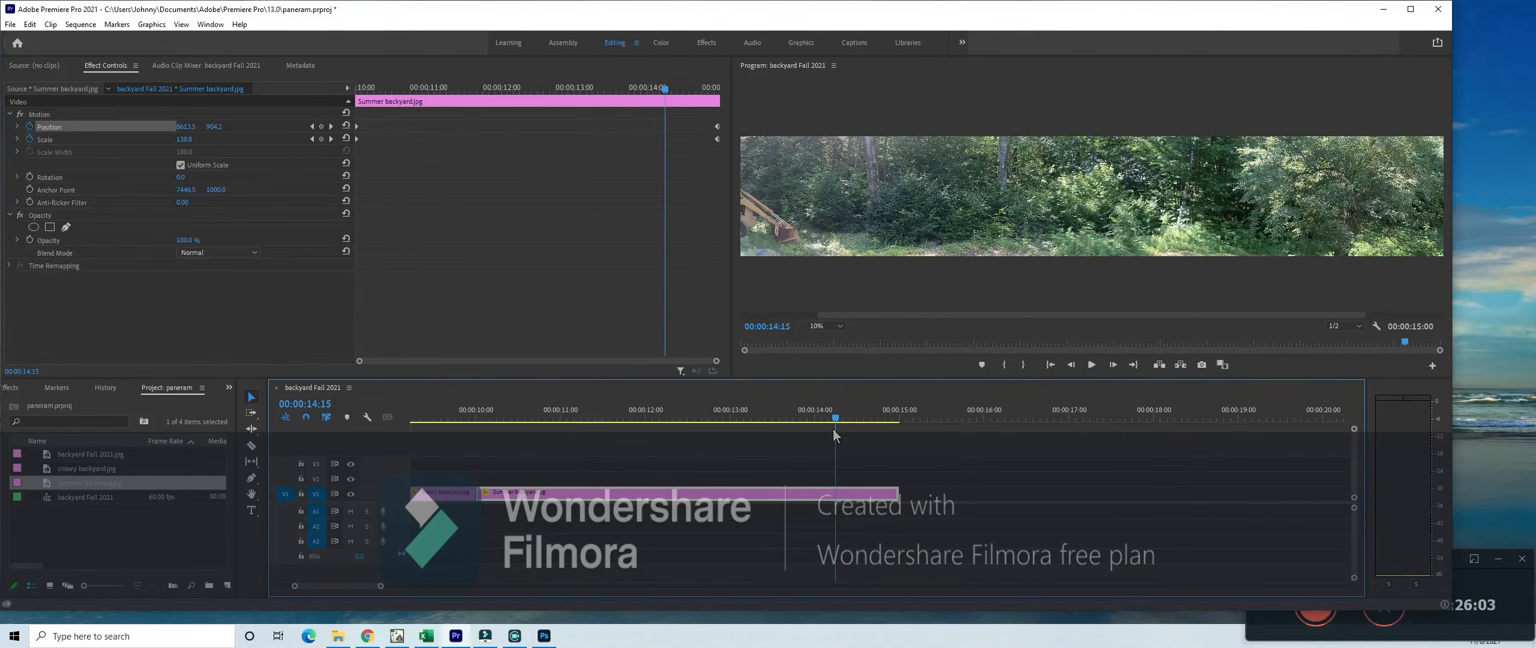
left_click_drag(833, 429, 662, 452)
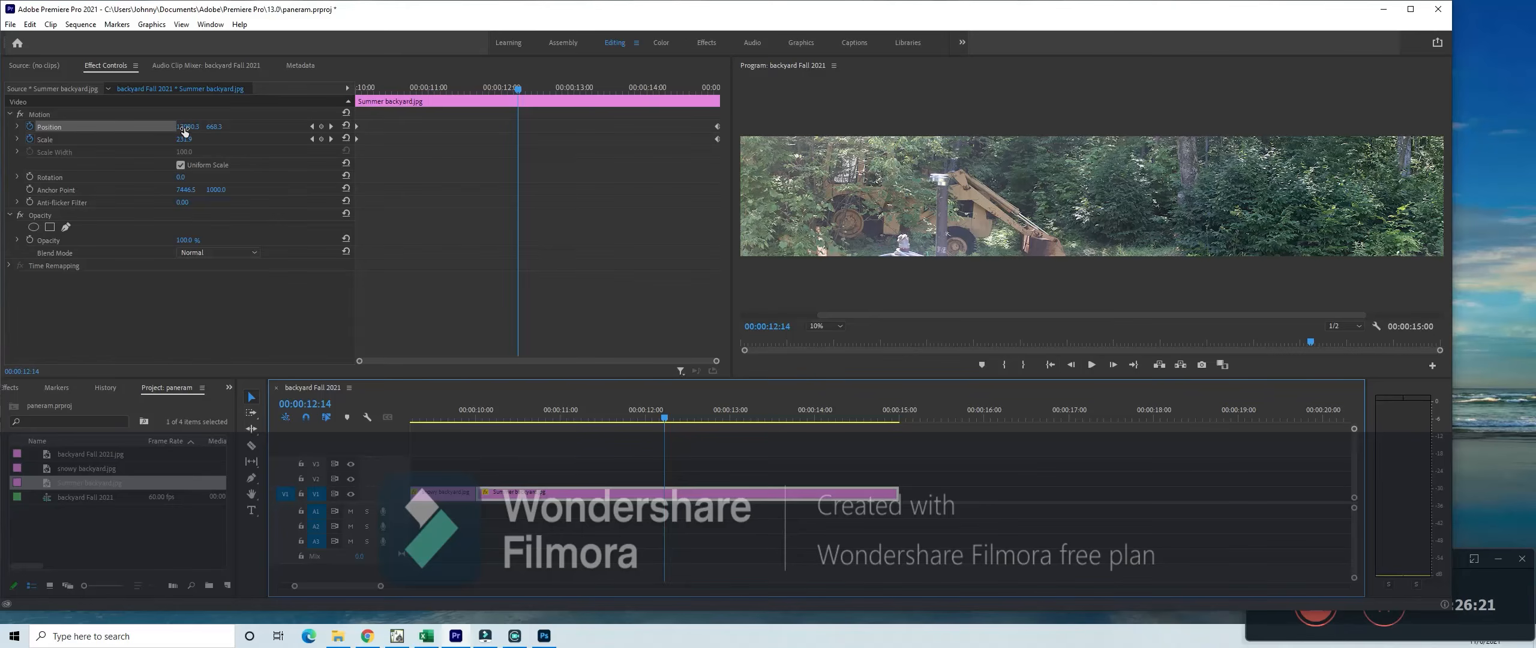
left_click_drag(185, 132, 147, 128)
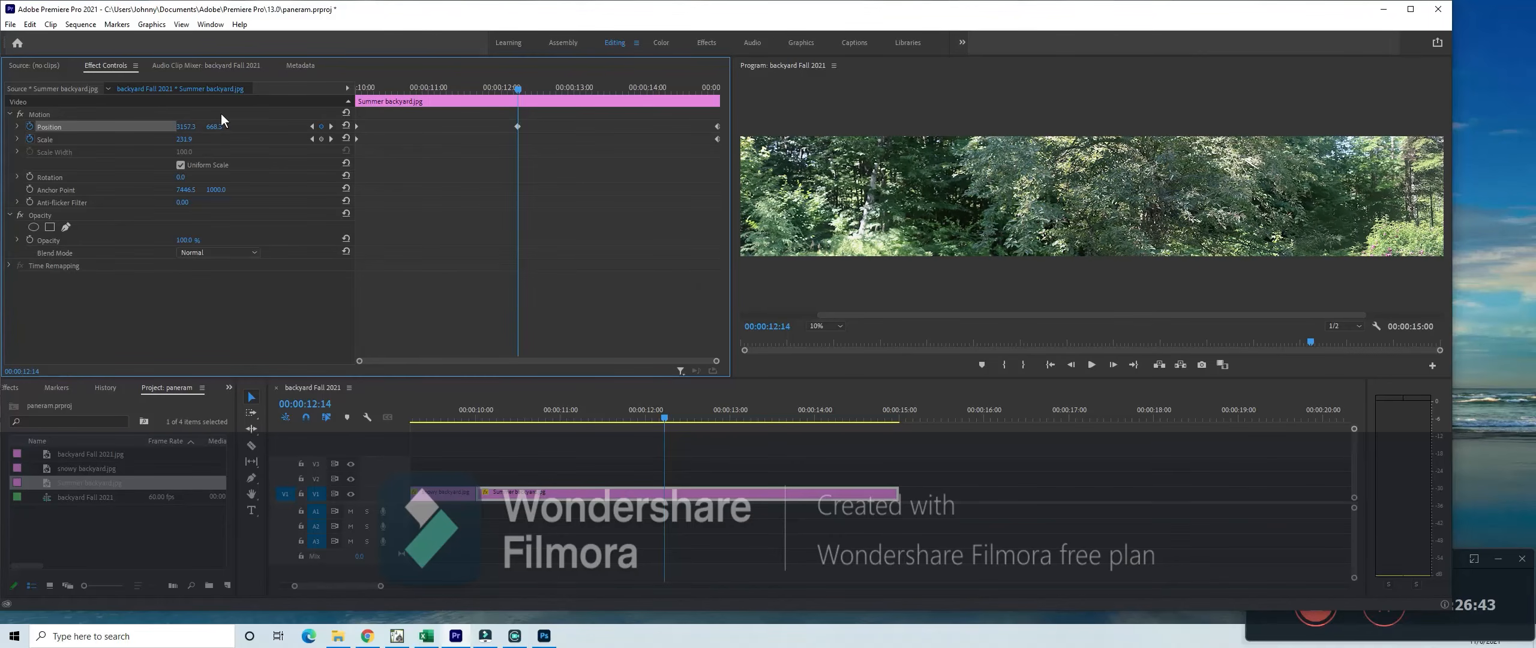
- At 00:00:12:14, enlarge the summer clip to a scale of about 715 and pan its position onto the large tree's foliage
left_click_drag(183, 140, 236, 125)
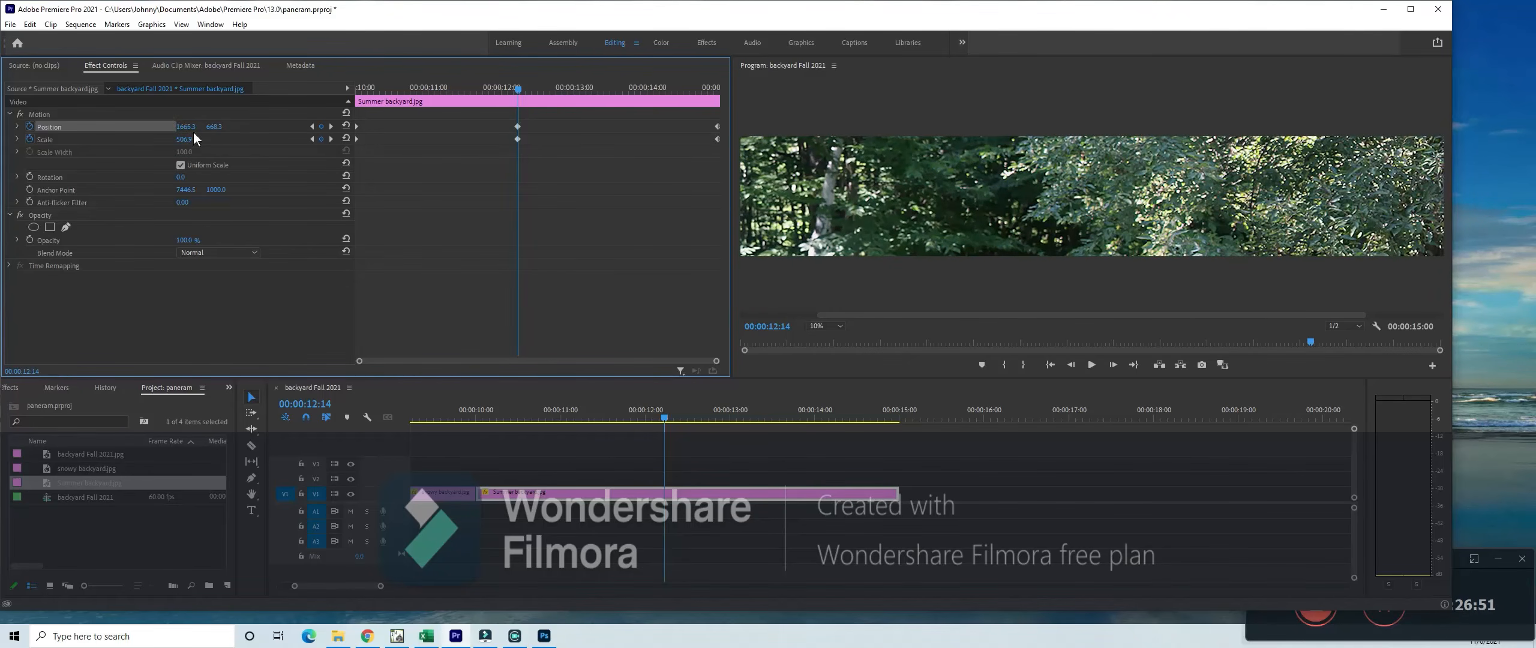
left_click_drag(188, 126, 90, 127)
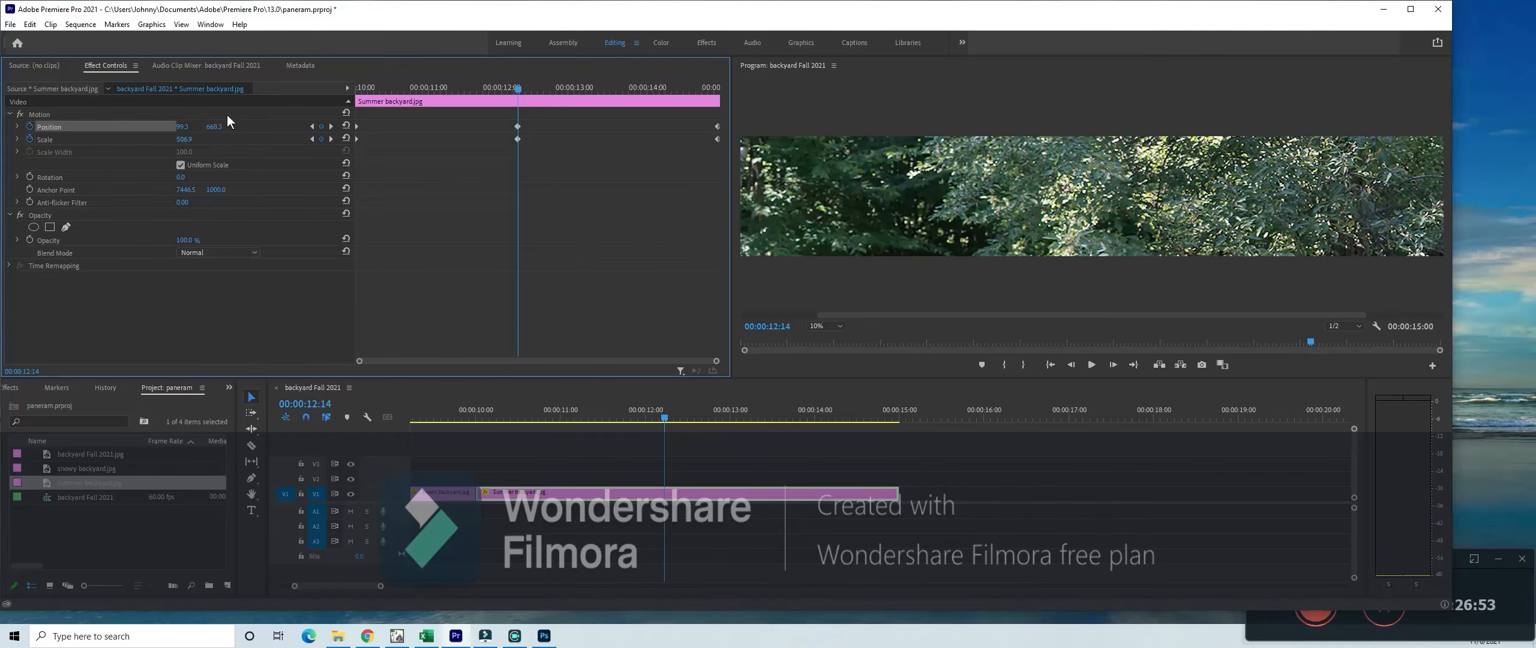
left_click_drag(187, 126, 120, 126)
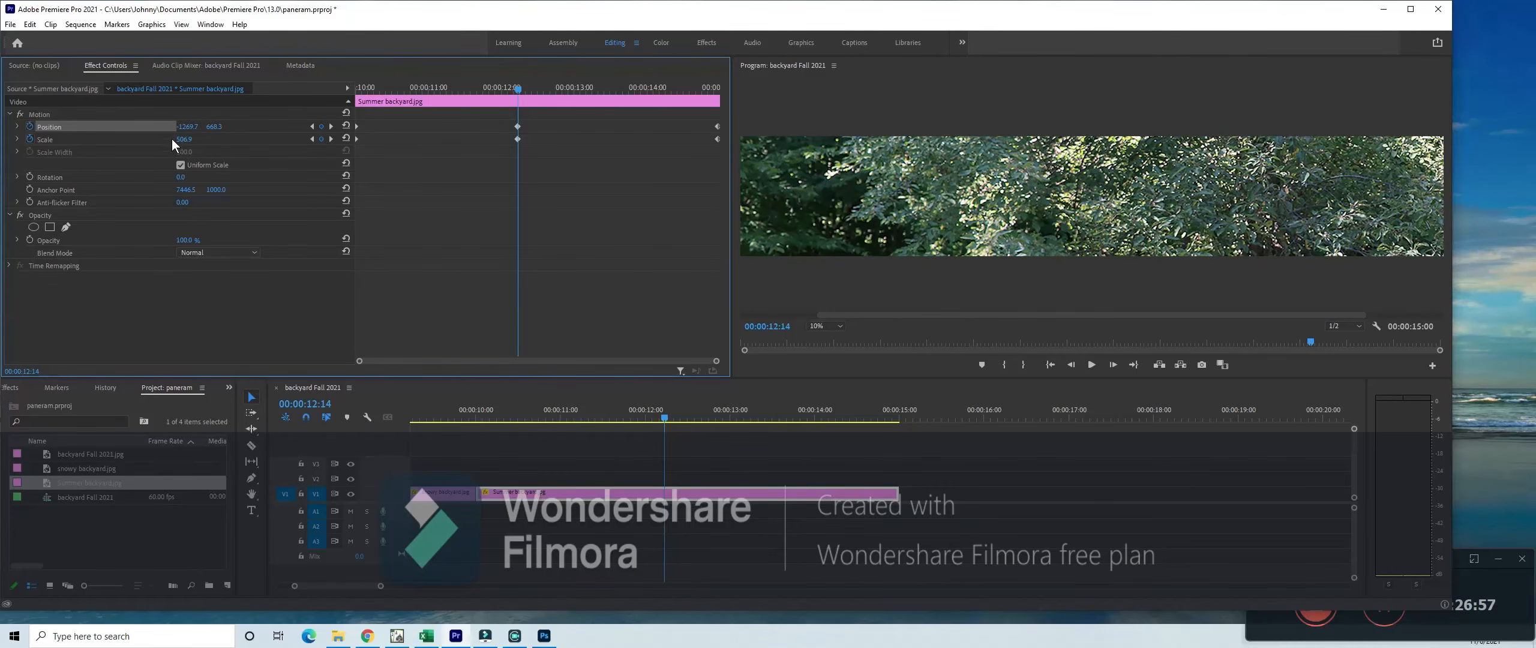
left_click_drag(200, 132, 300, 139)
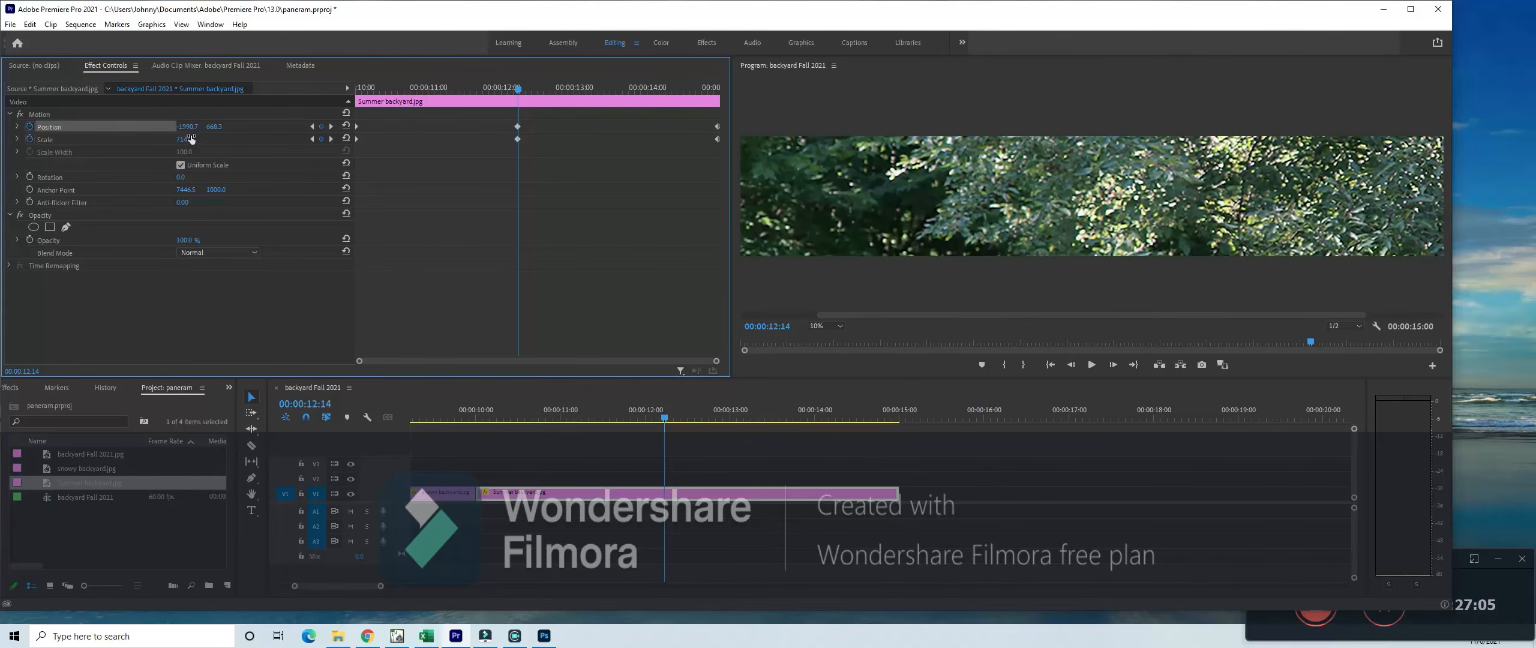
left_click_drag(192, 128, 18, 128)
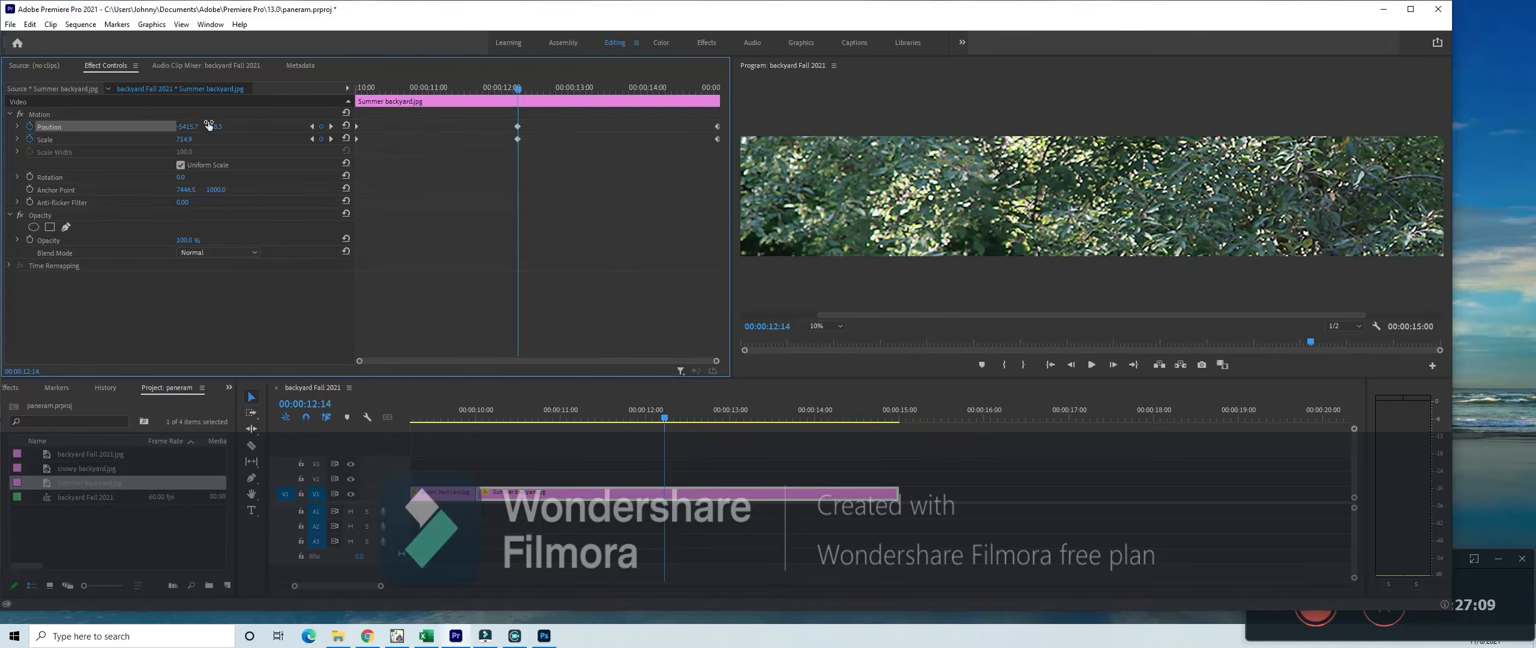
left_click_drag(189, 128, 138, 128)
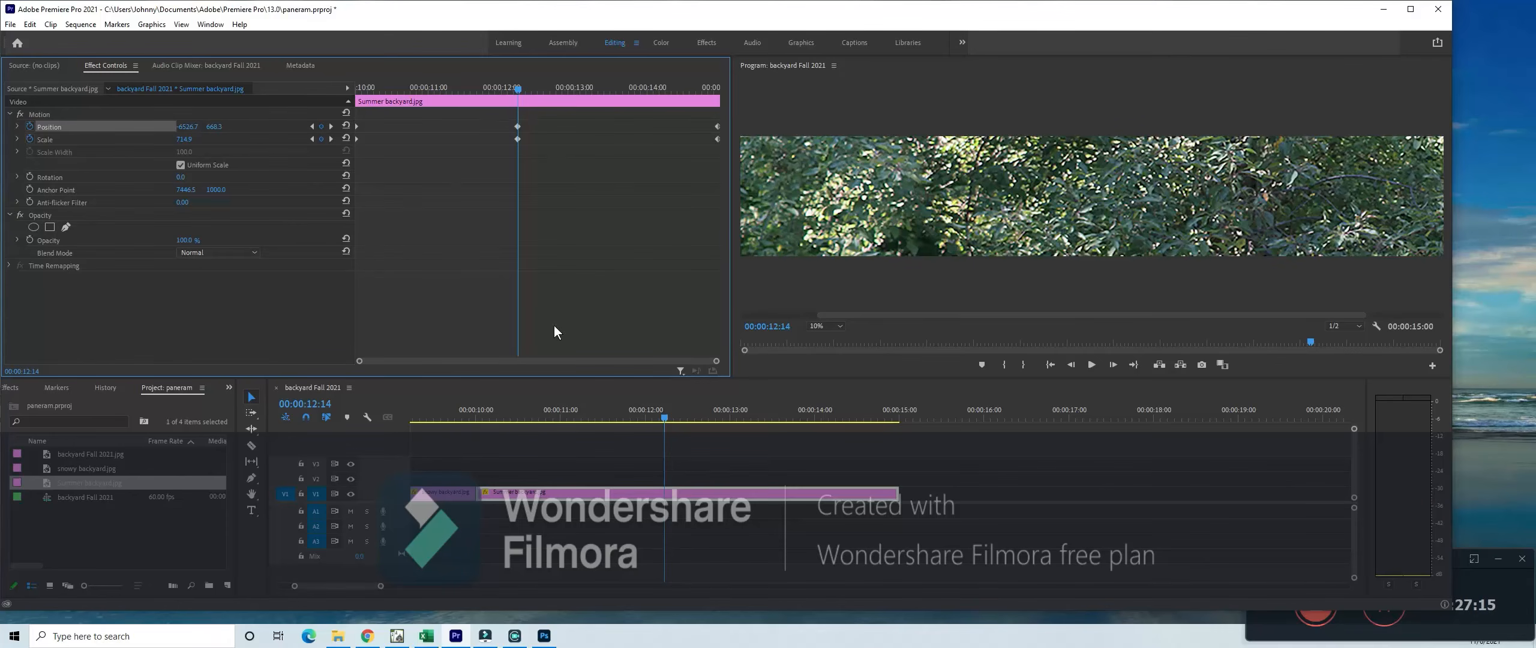
- Play back the summer clip's close-up move onto the tree from 00:00:10:01
left_click_drag(667, 417, 478, 443)
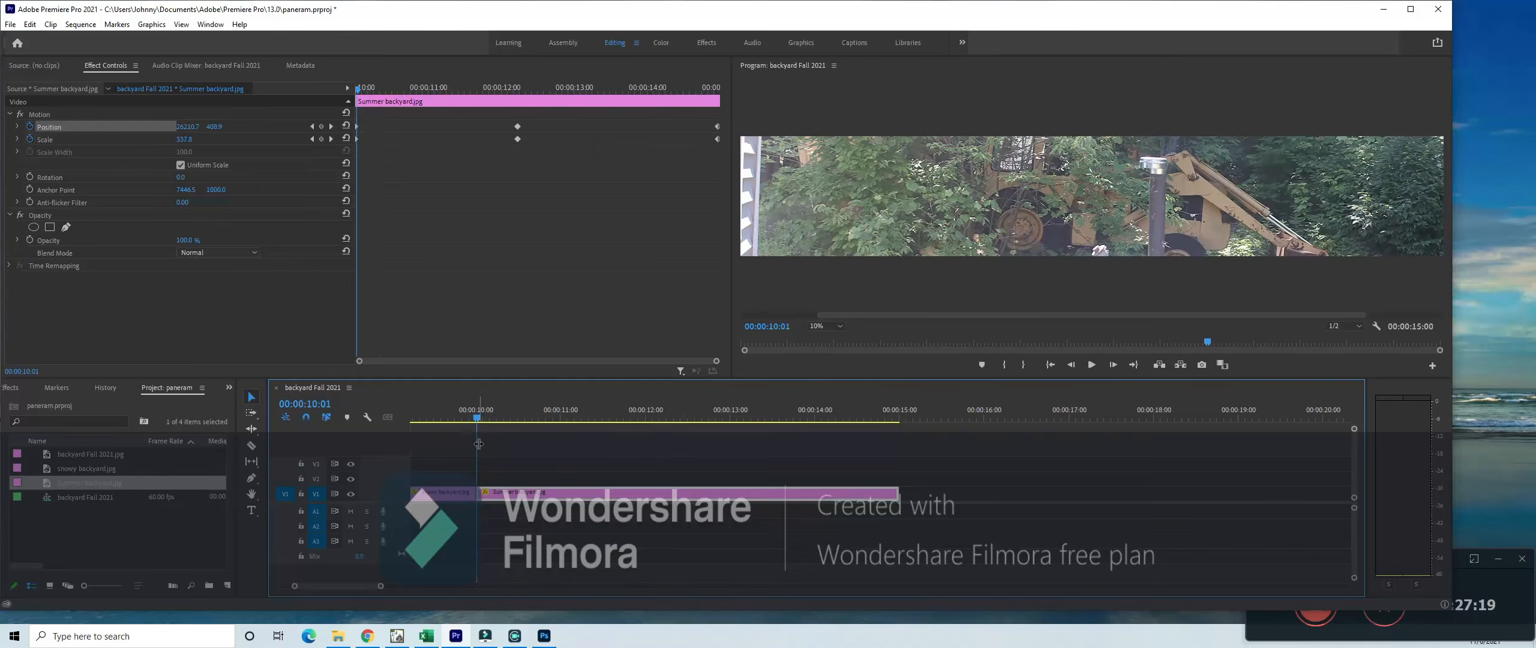
left_click(1091, 367)
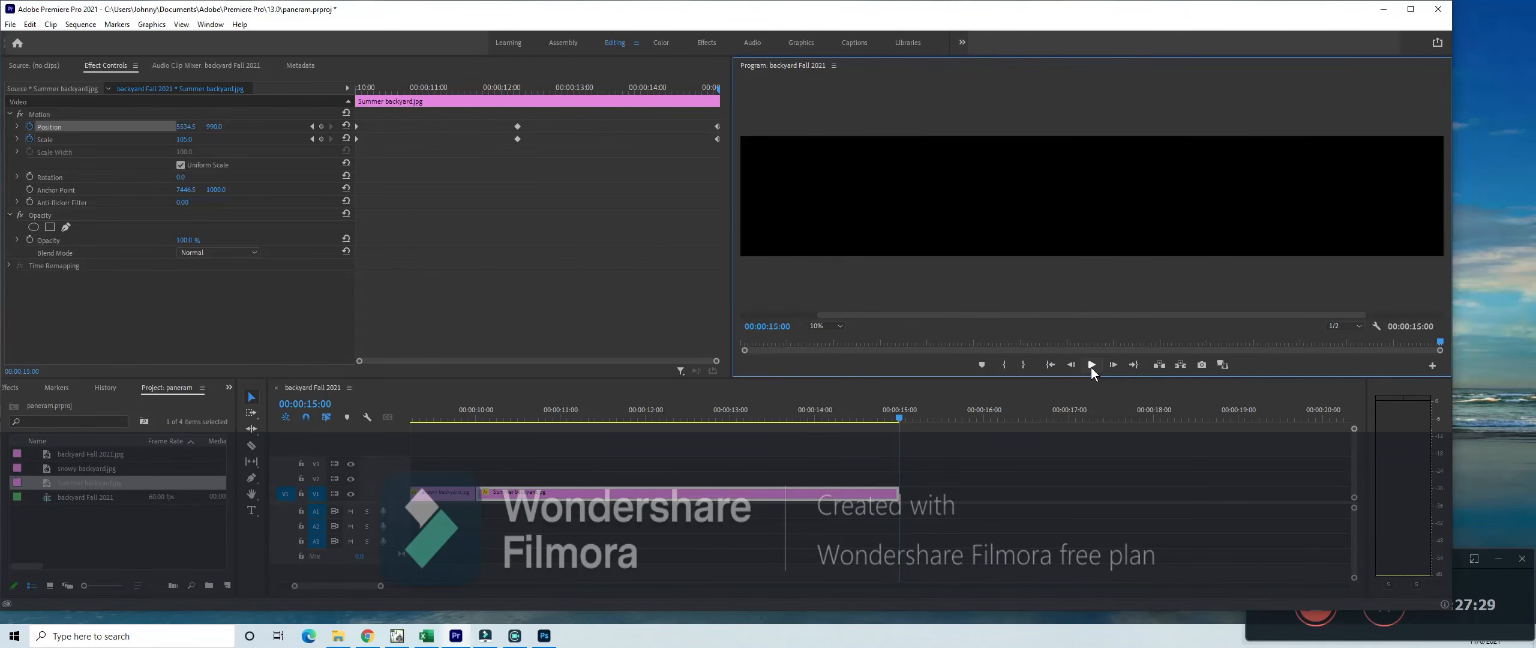
- Delete the summer clip's middle Position and Scale keyframes at 00:00:12:14 and play the clip back from 00:00:10:01
left_click(517, 127)
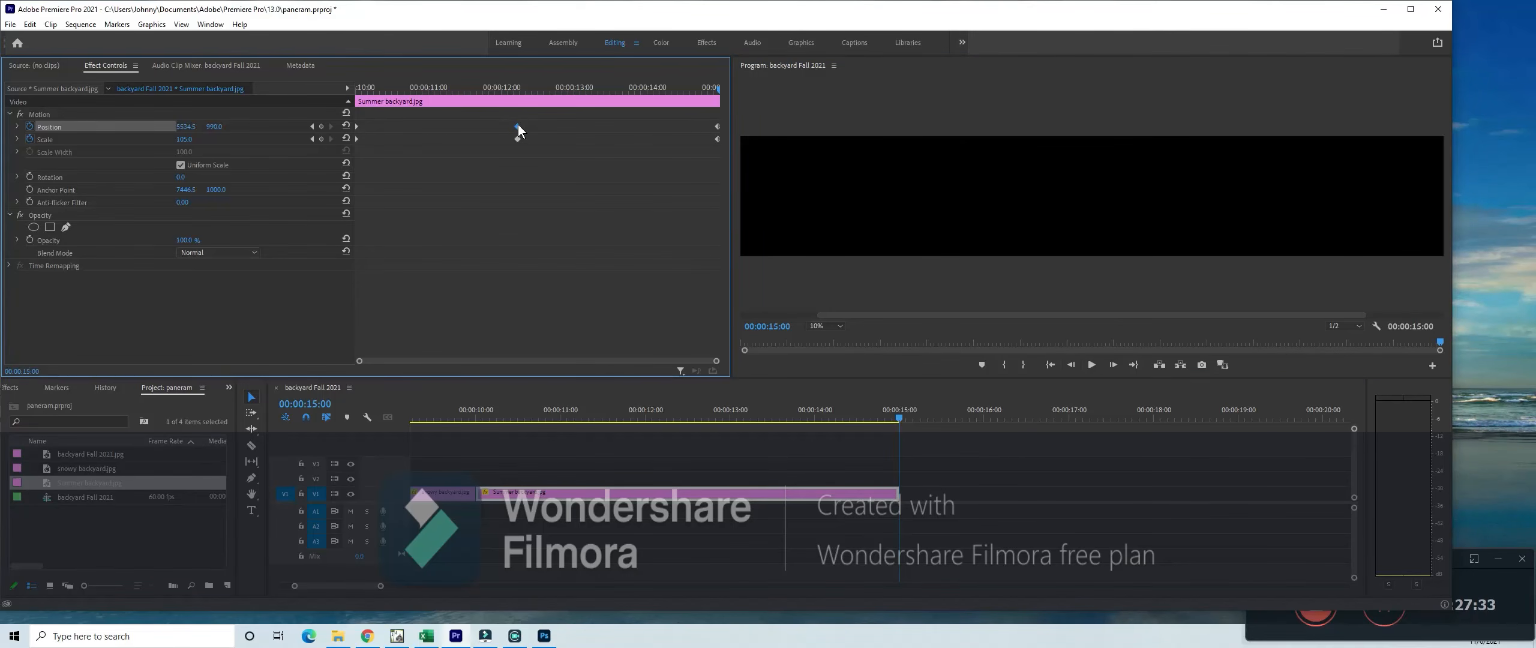
key("Delete")
left_click_drag(899, 423, 476, 436)
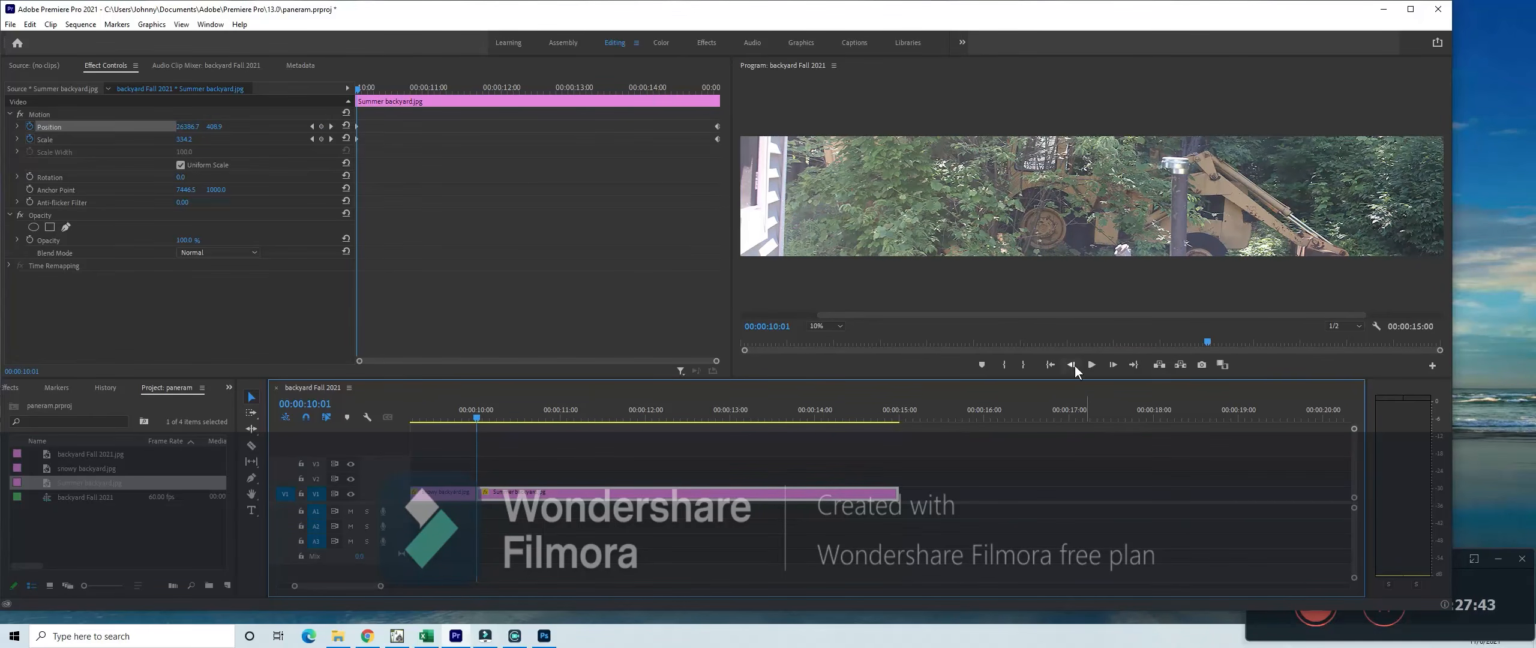
left_click(1090, 366)
left_click(1091, 365)
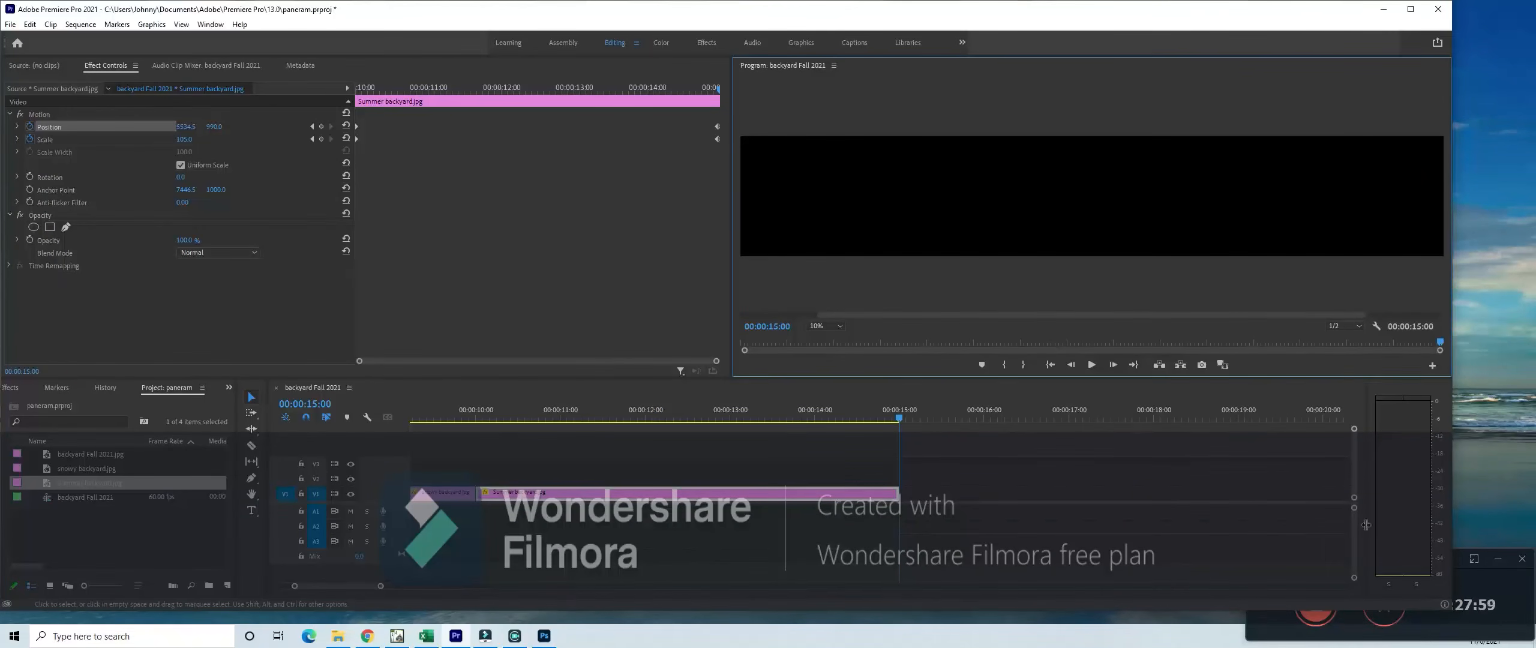
left_click(1350, 634)
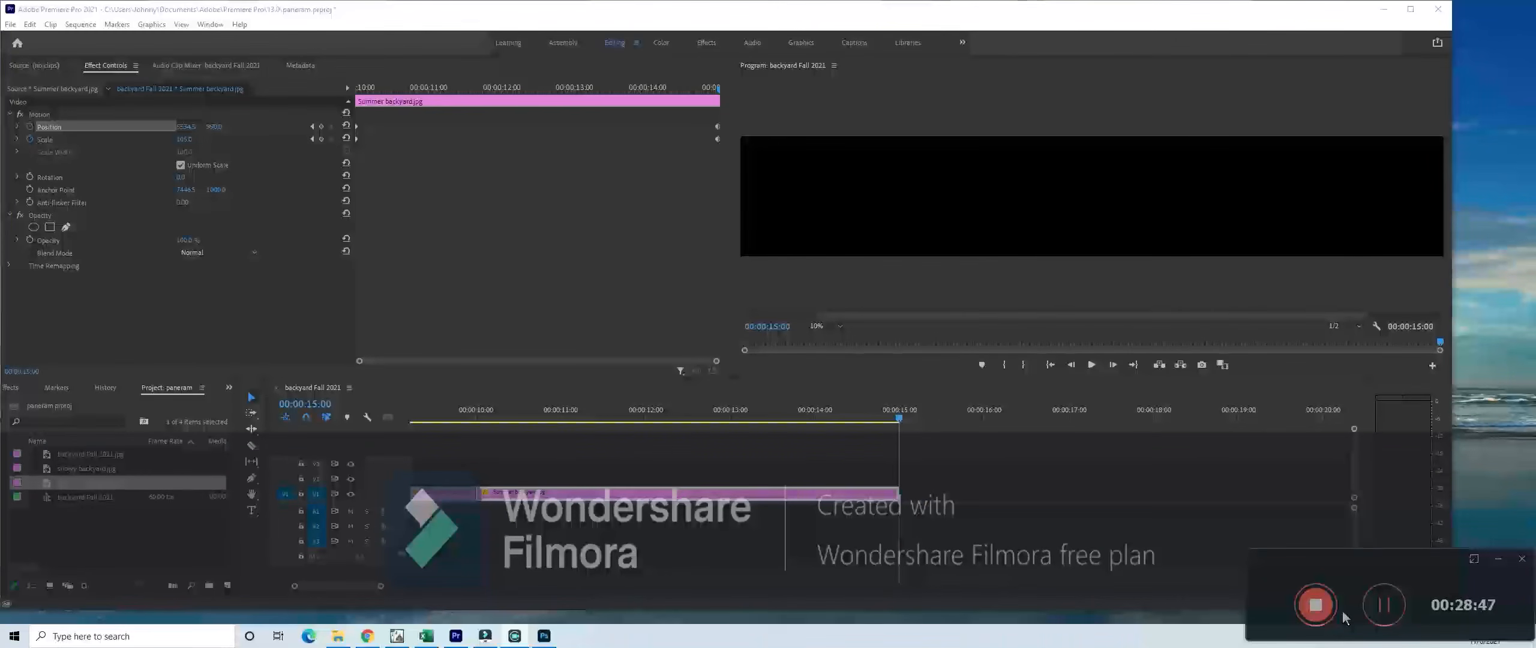
left_click(1314, 611)
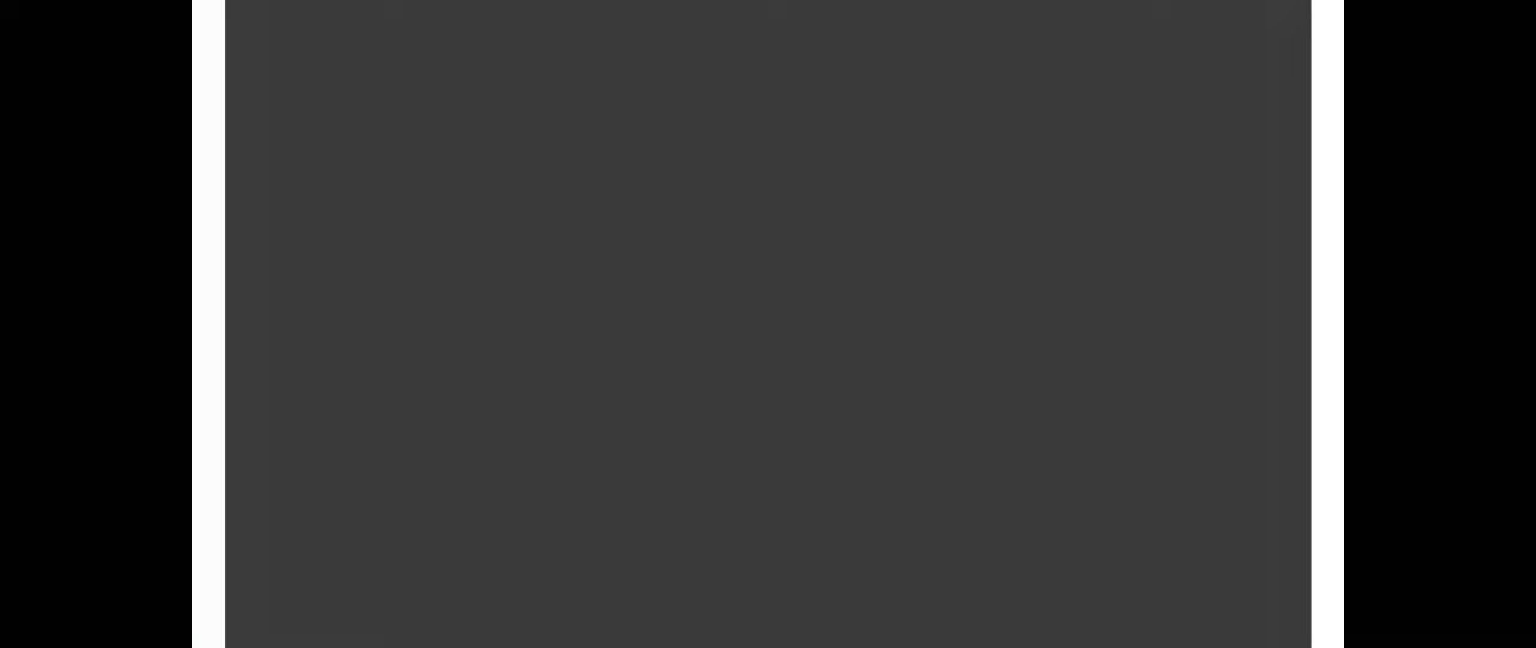